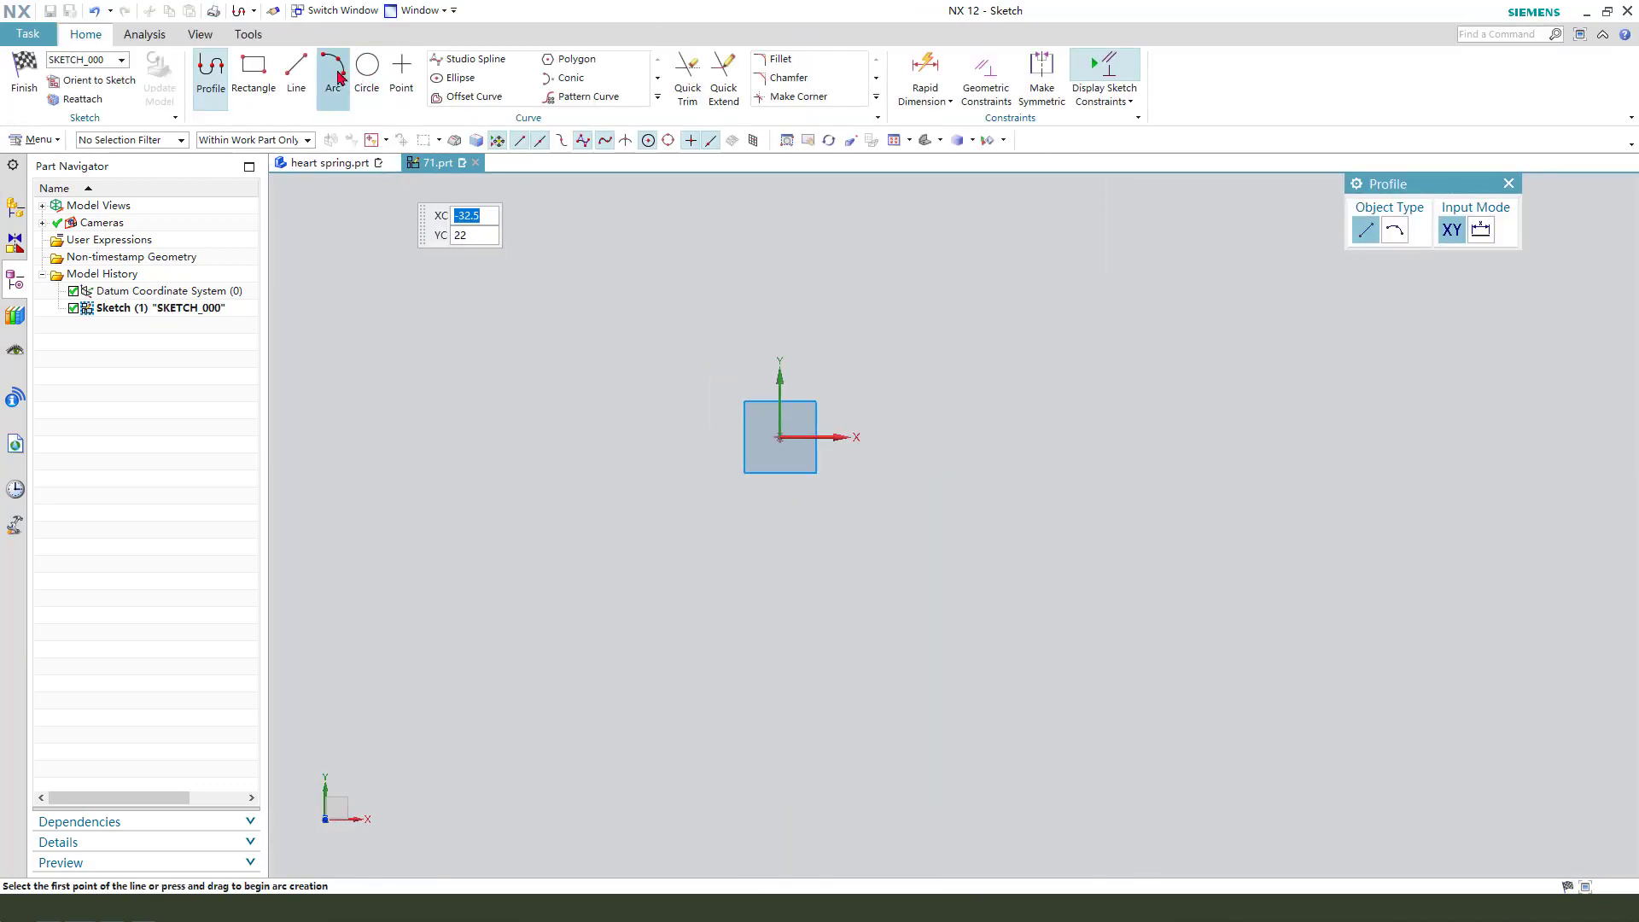
Sketch a three-point arc with a radius of about 11.5 mm, bulging up and outward beside the Y axis on its negative-X side.
left_click(335, 75)
left_click(725, 348)
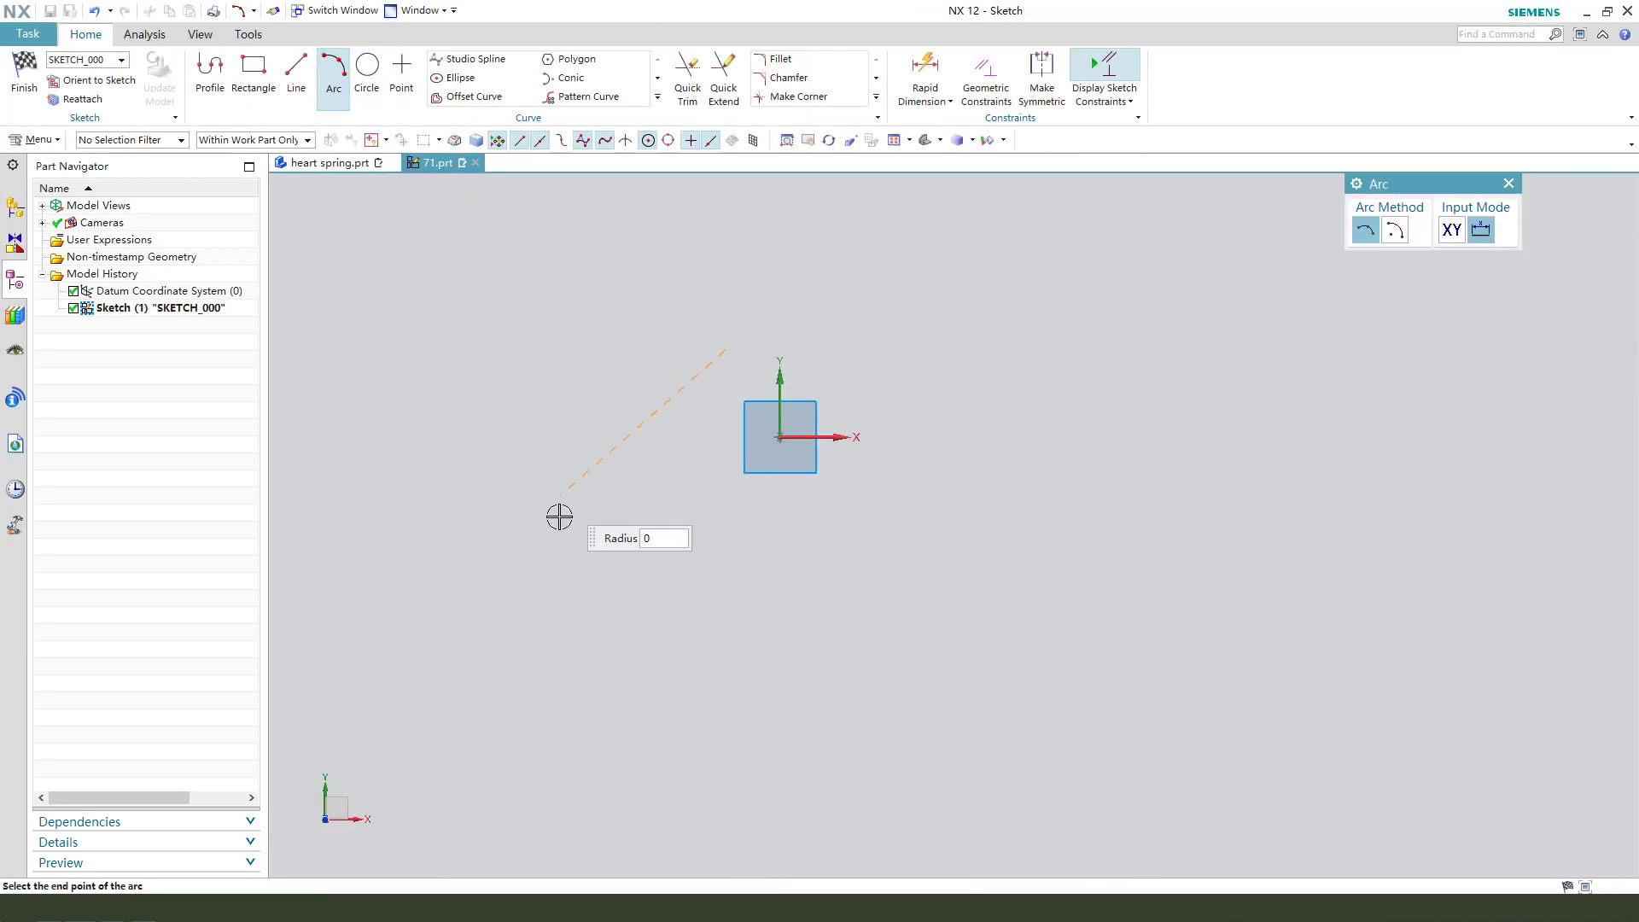
left_click(573, 415)
key("Escape")
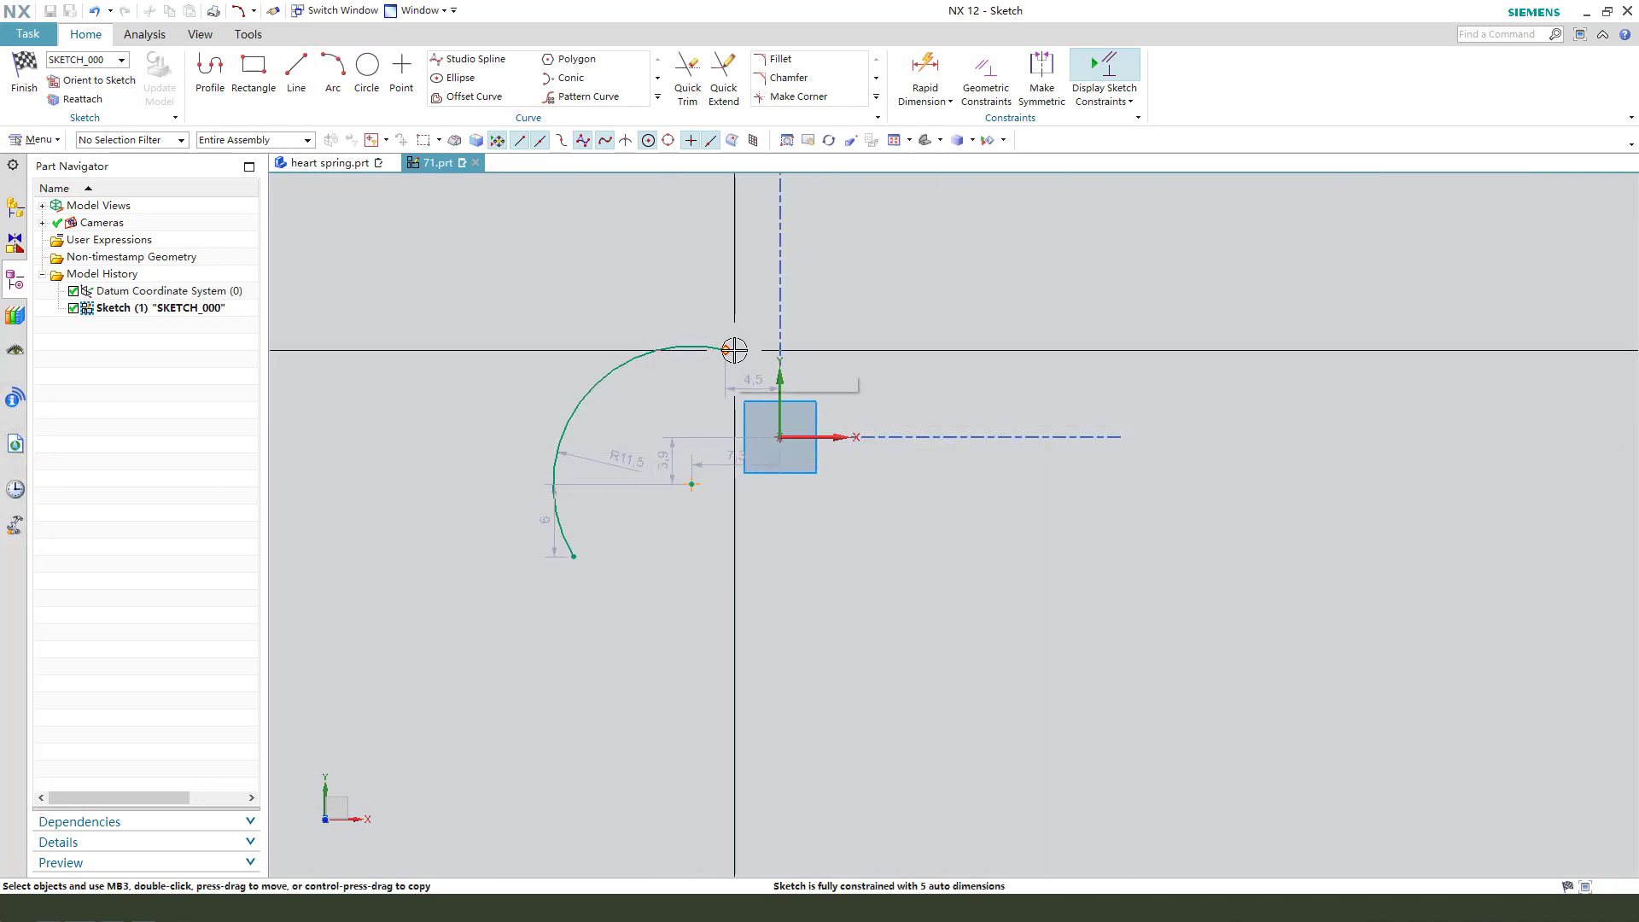
Constrain the arc's upper endpoint to lie on the sketch's Y axis.
scroll(779, 375, "up", 3)
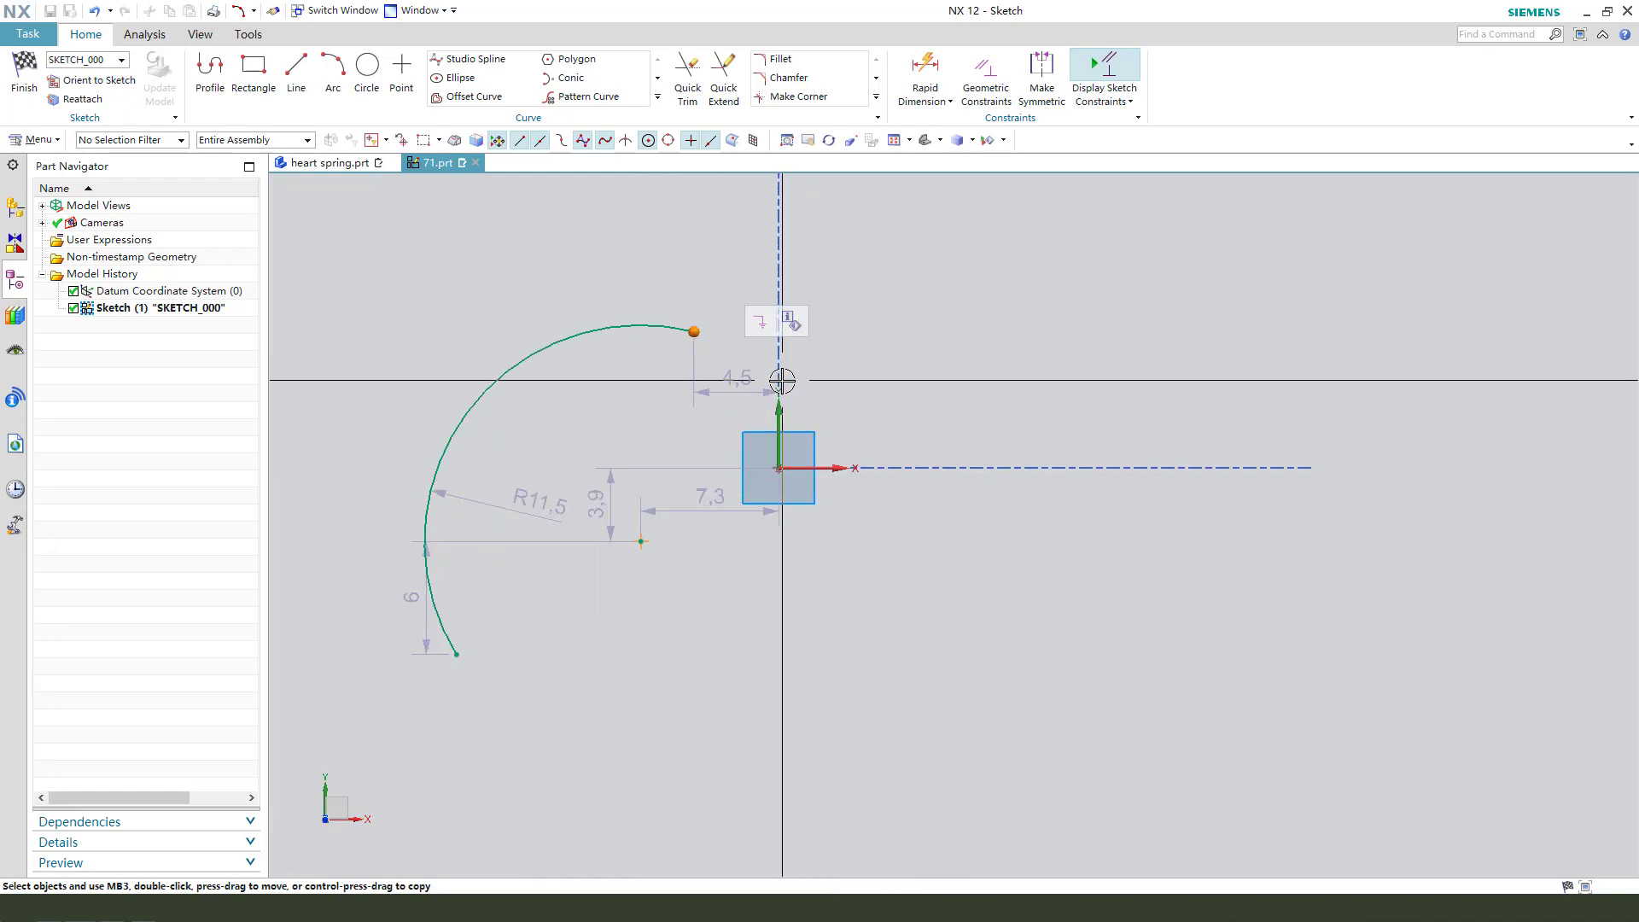
left_click(781, 415)
left_click(812, 388)
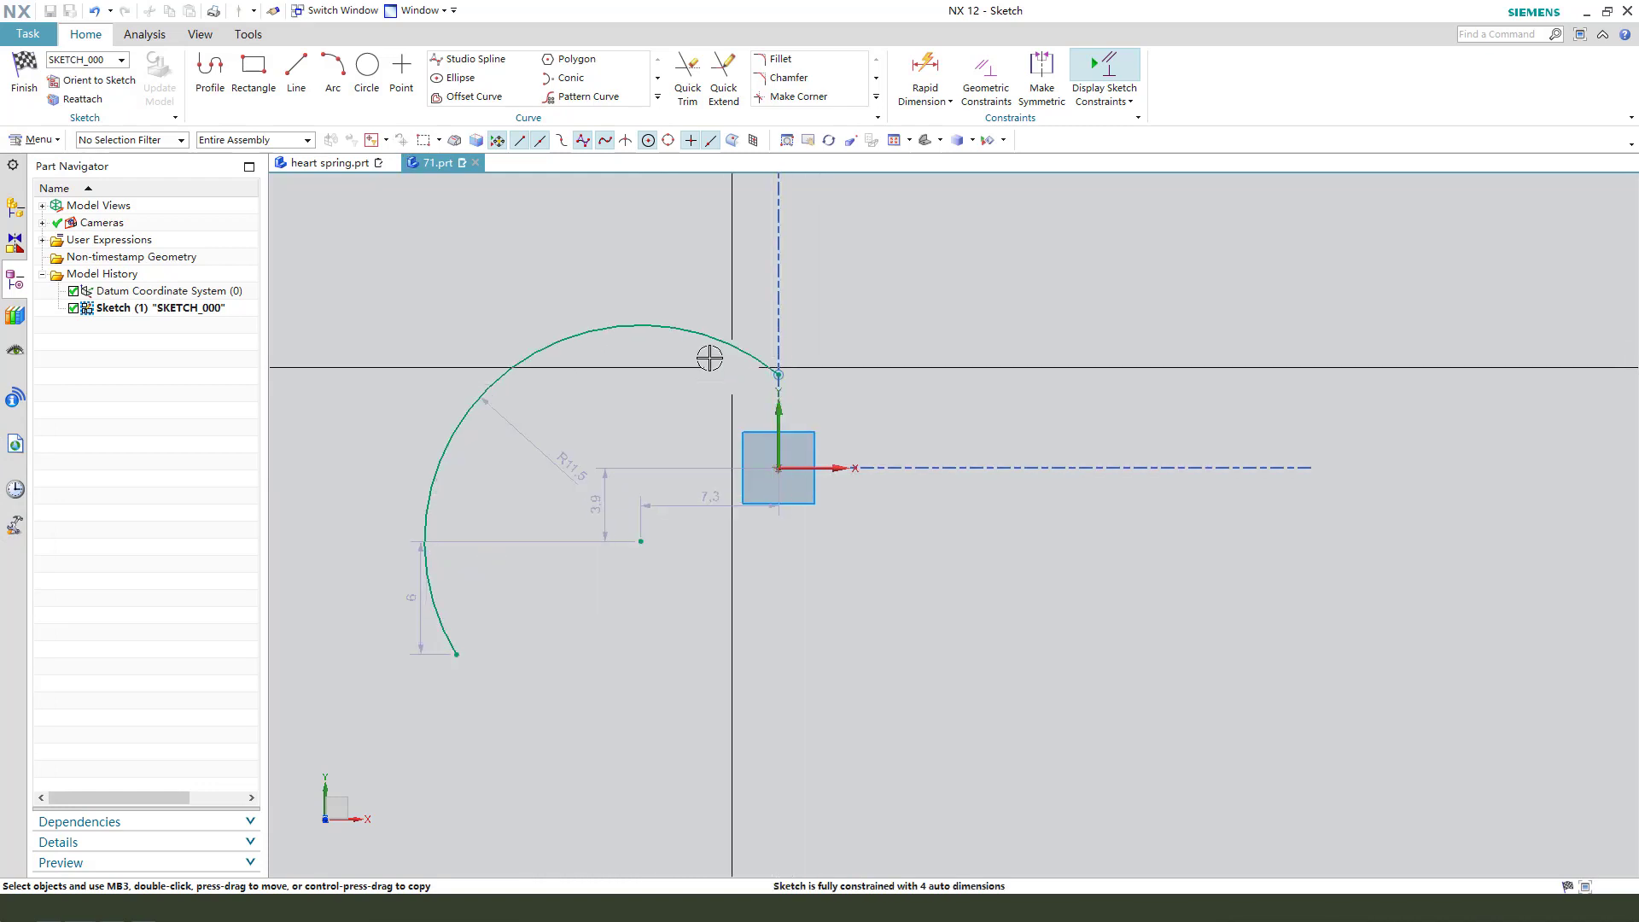
Reshape the arc so its lower end is level with its centre, and set its radius to 56/2 mm.
scroll(658, 343, "down", 2)
scroll(555, 545, "up", 1)
mouse_move(523, 542)
left_mouse_down()
mouse_move(567, 524)
mouse_move(538, 456)
left_mouse_up()
left_click_drag(631, 364, 541, 293)
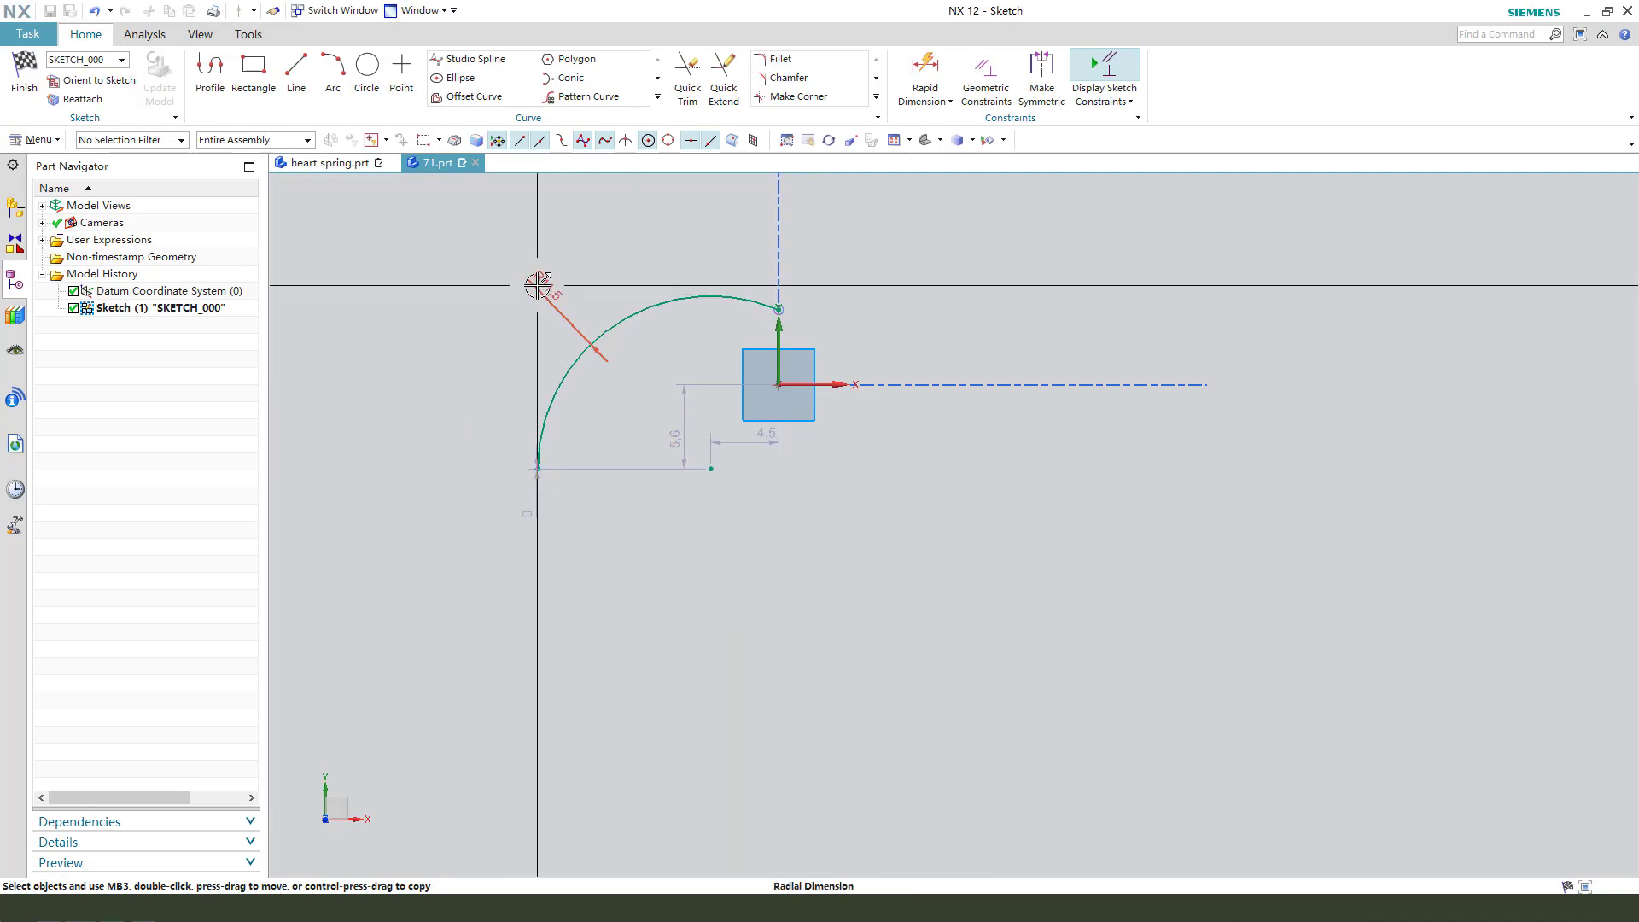
double_click(538, 285)
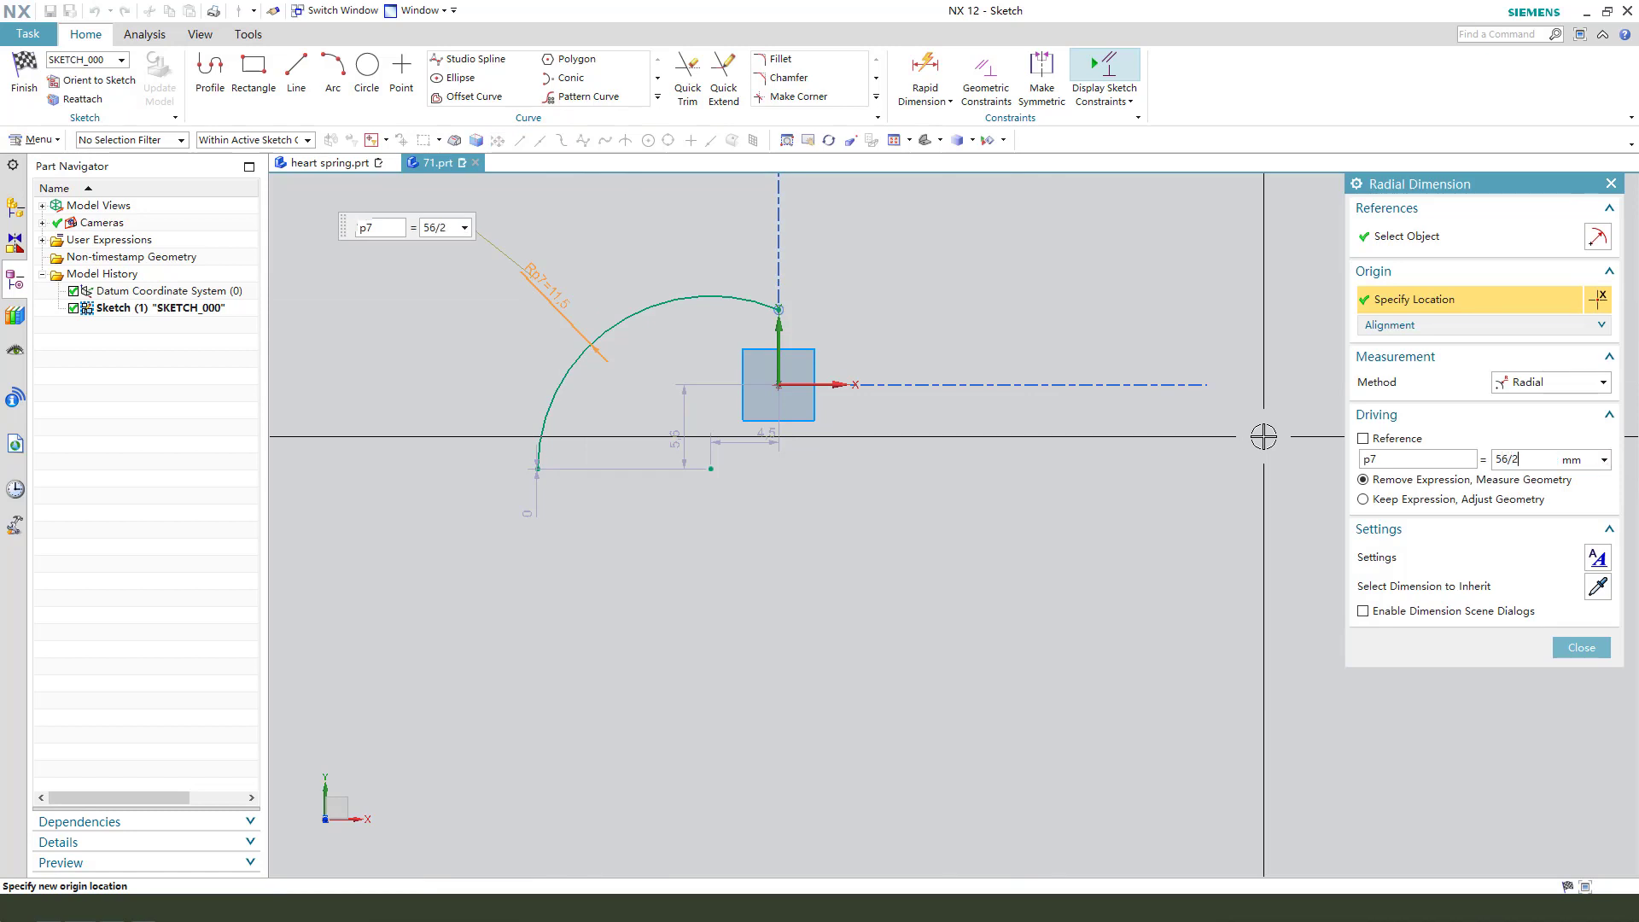
key("Return")
middle_click(895, 346)
scroll(897, 344, "down", 2)
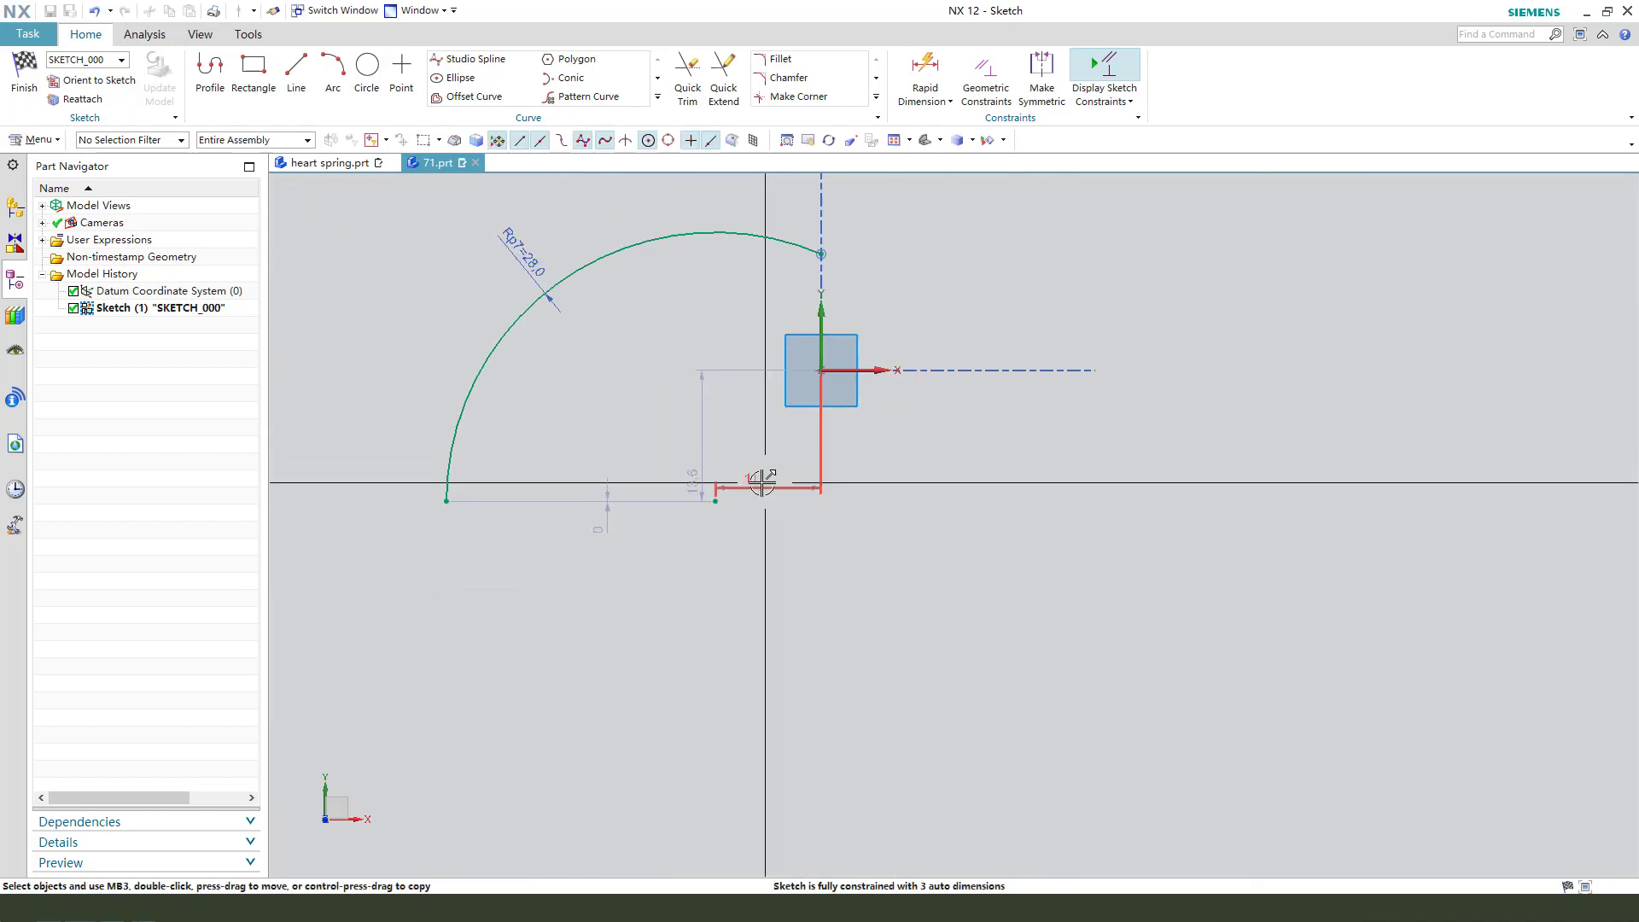
Reposition the centre's horizontal dimension and constrain the arc's centre point to lie on the X axis.
left_click_drag(763, 482, 769, 326)
left_click(716, 501)
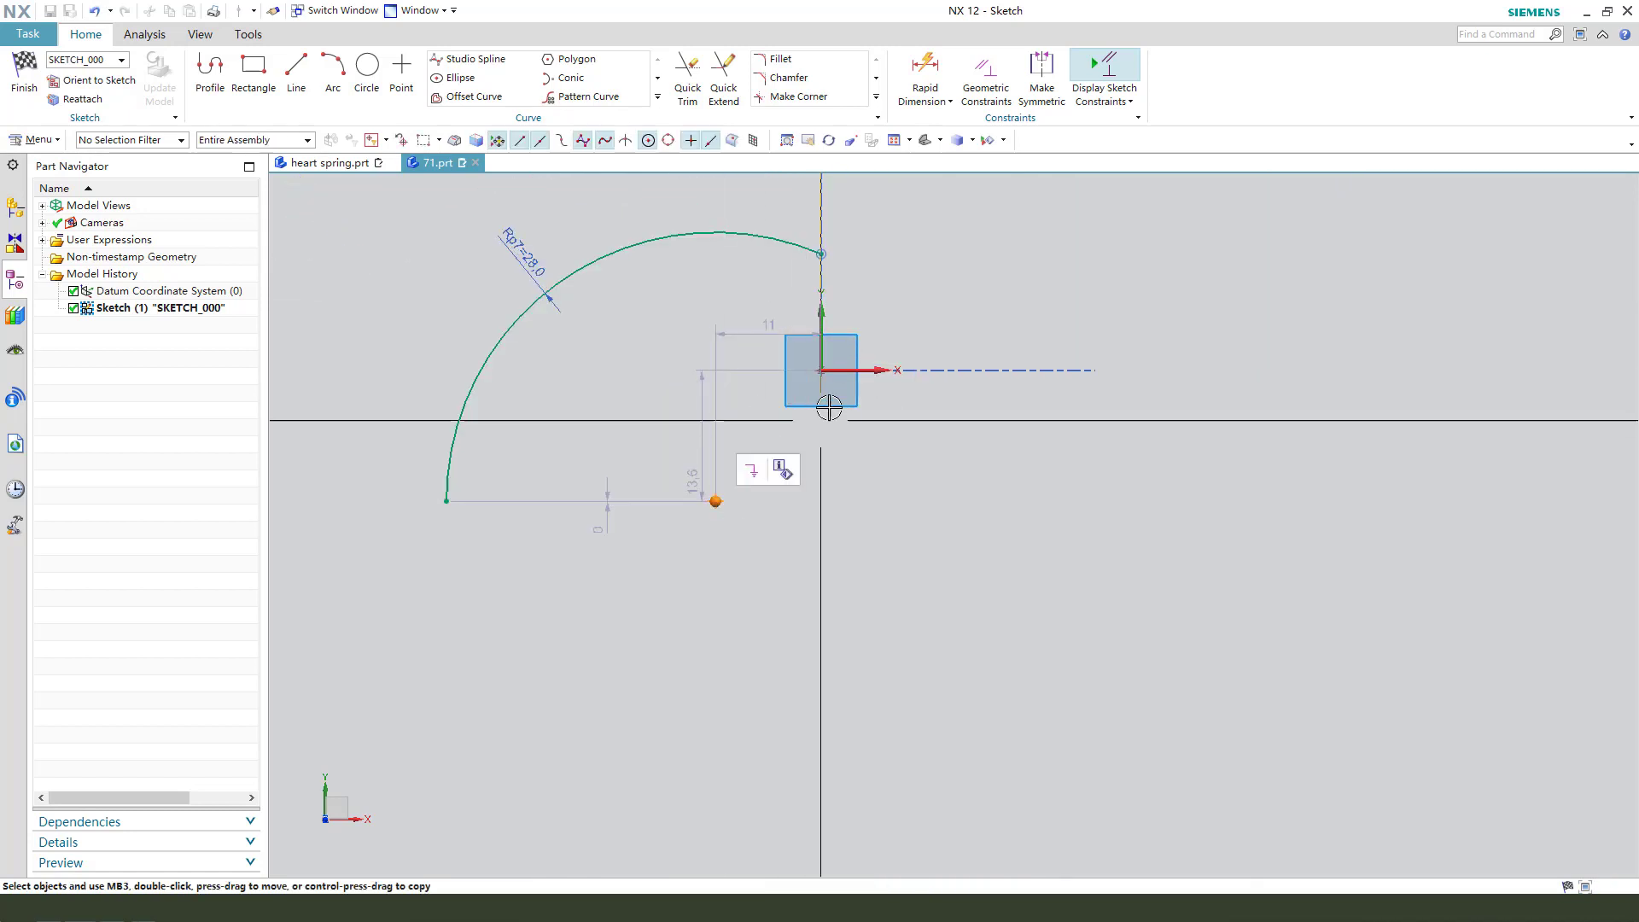
left_click(866, 372)
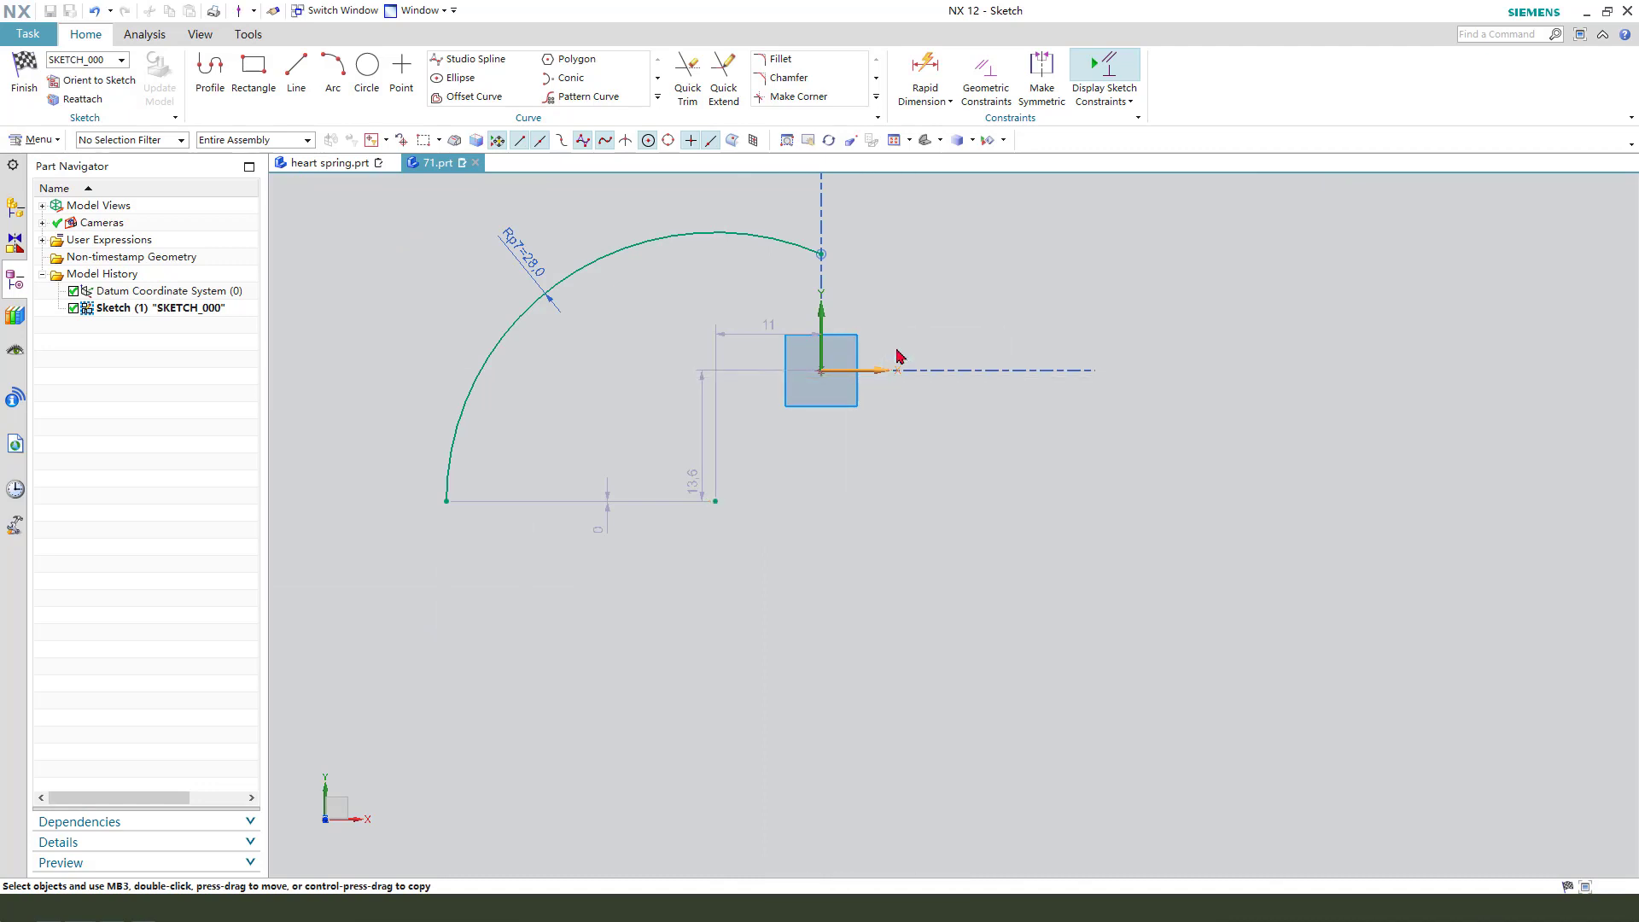
Extend the arc's lower end to about 17.5 mm below the X axis and set its centre 20 mm from the Y axis.
scroll(760, 487, "down", 3)
scroll(662, 484, "up", 1)
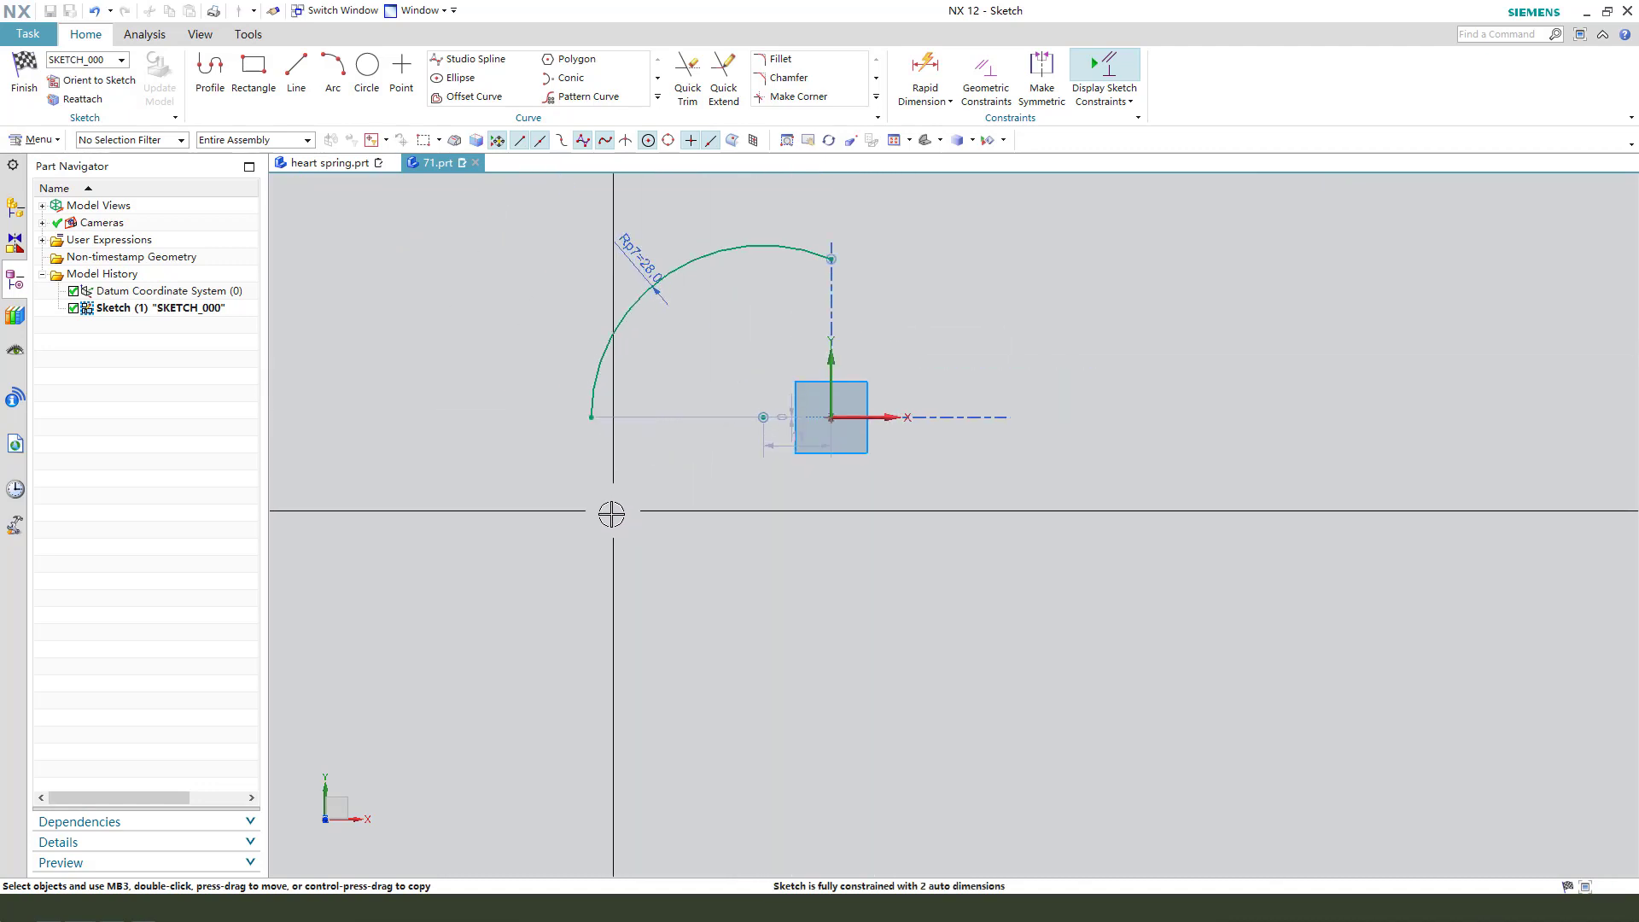
left_click_drag(591, 416, 597, 525)
left_click_drag(778, 447, 778, 370)
double_click(778, 370)
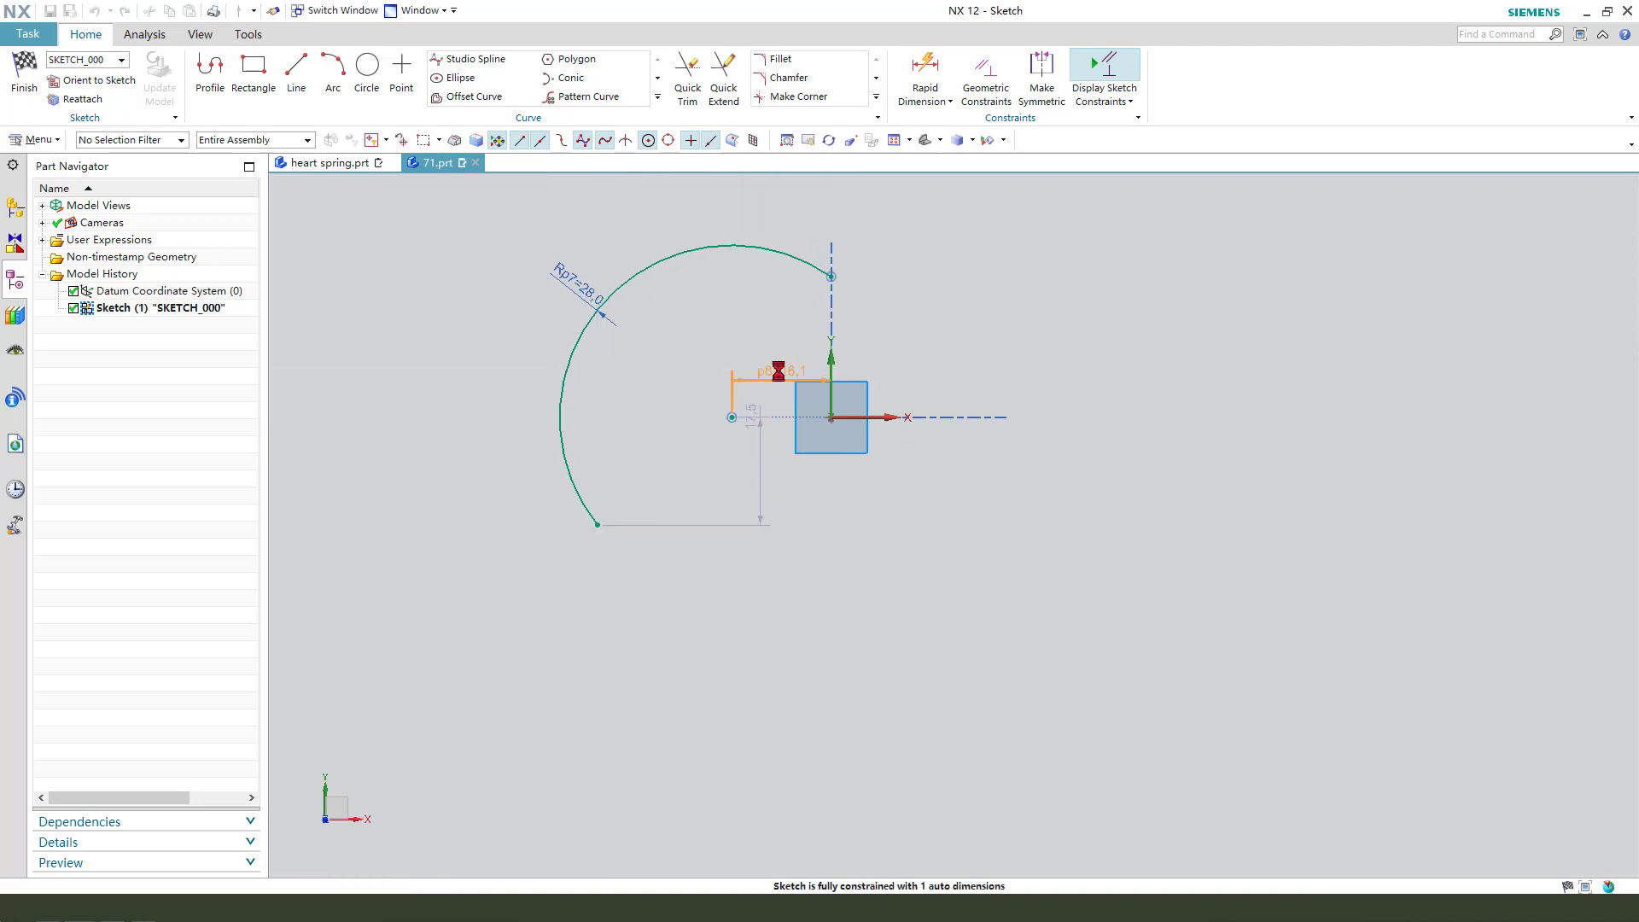
type("20")
key("Return")
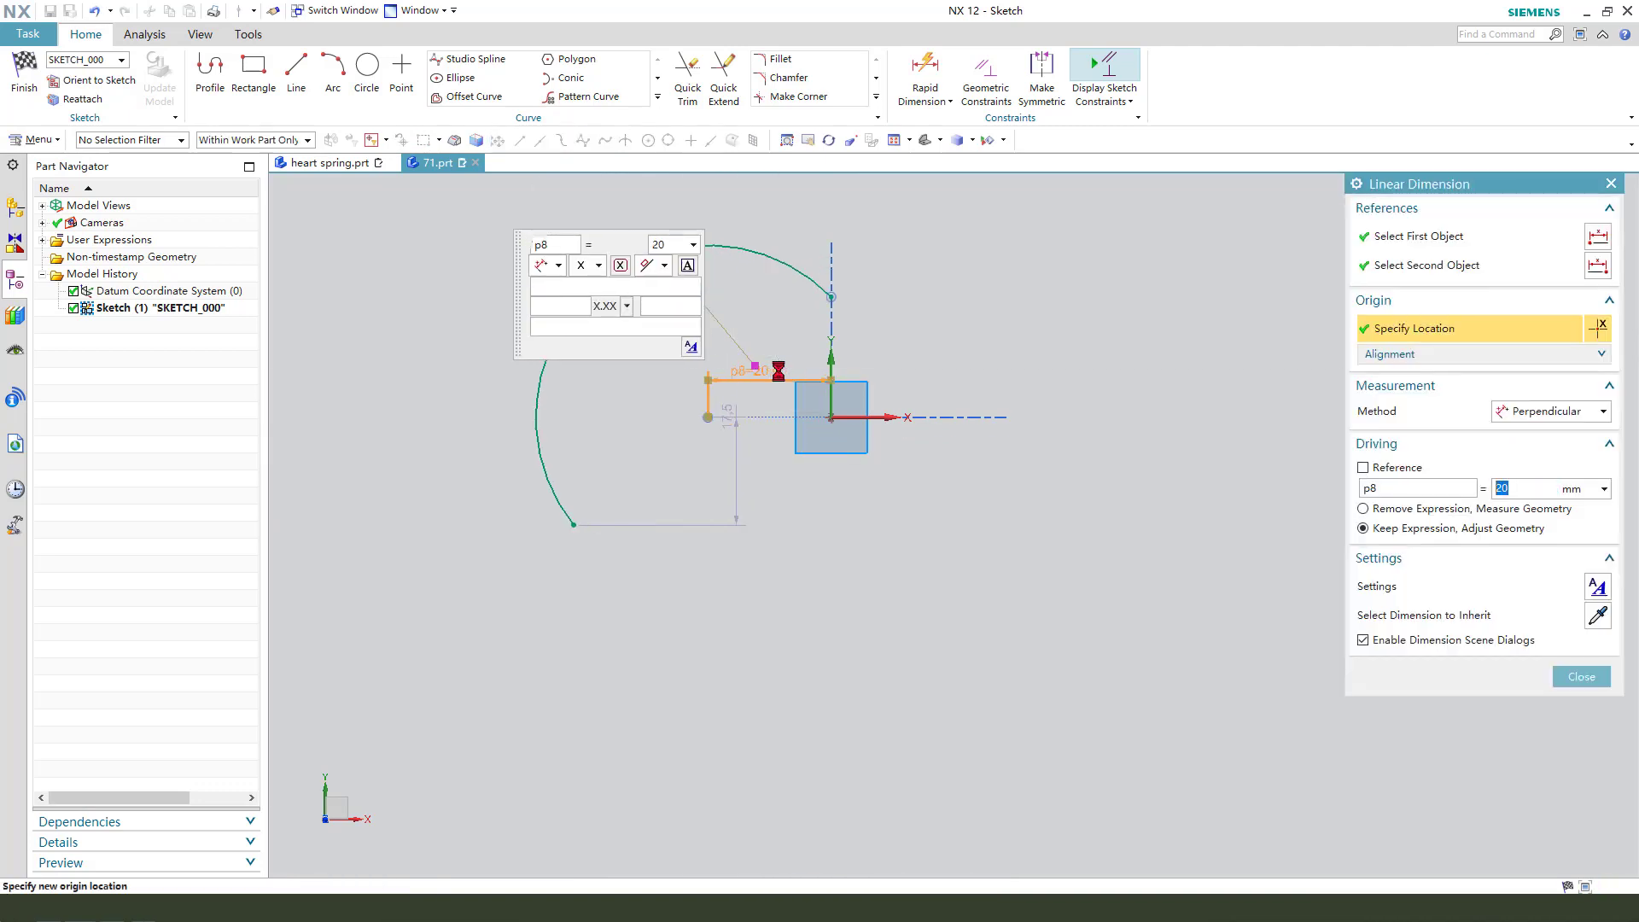
Sketch a second arc of about 77.6 mm radius from the first arc's lower endpoint down toward the Y axis.
left_click(333, 72)
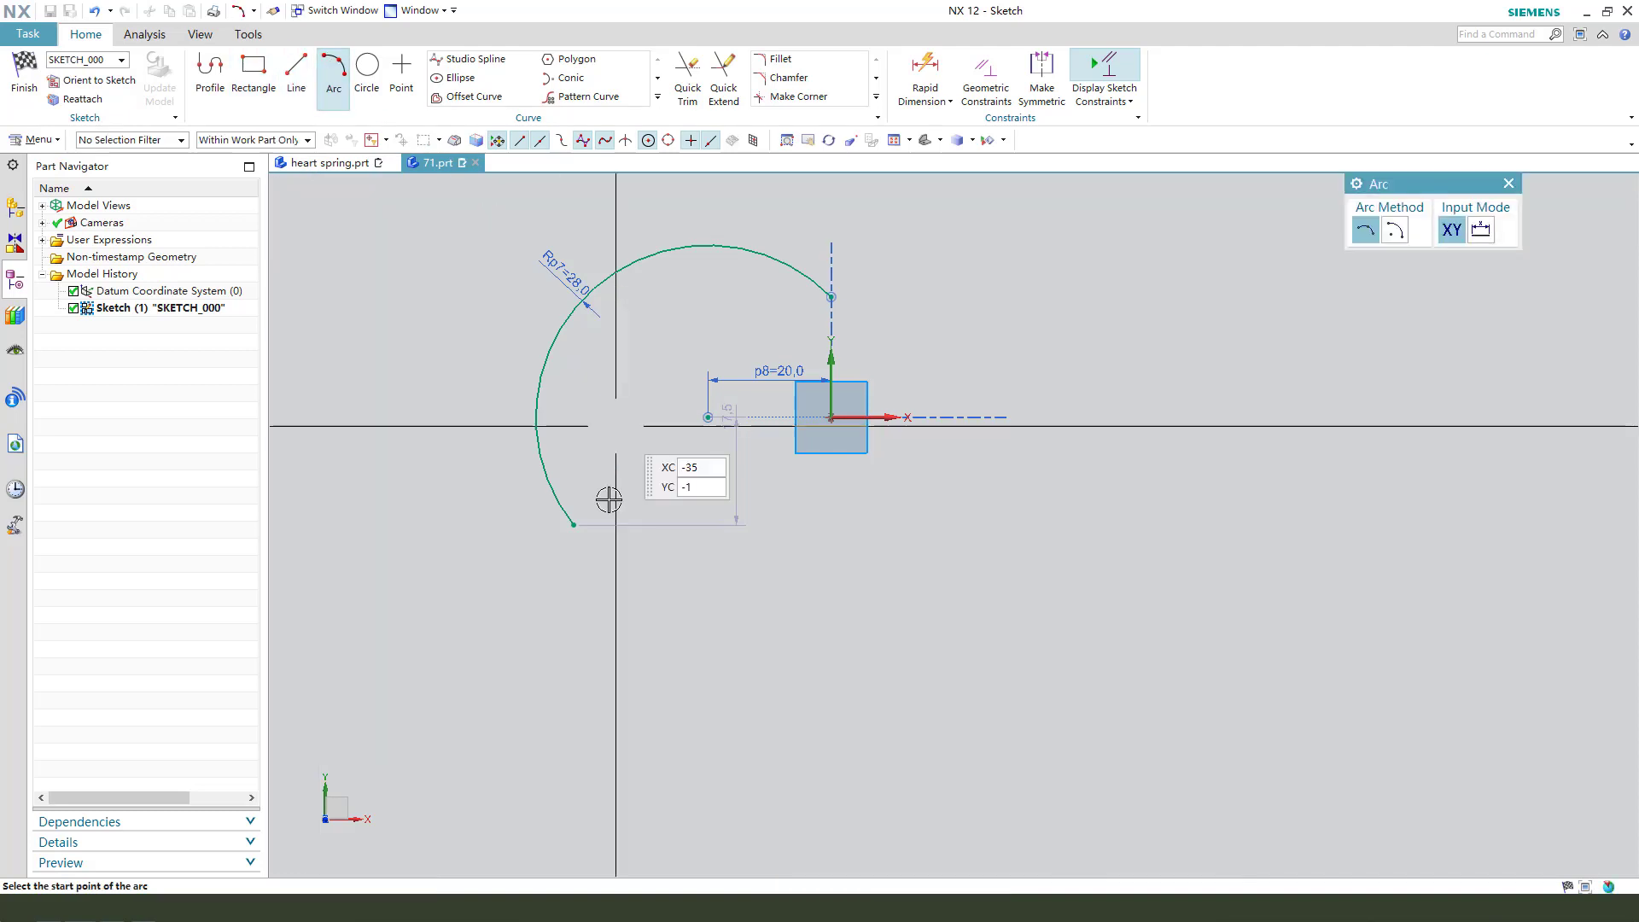
left_click(570, 524)
left_click(749, 691)
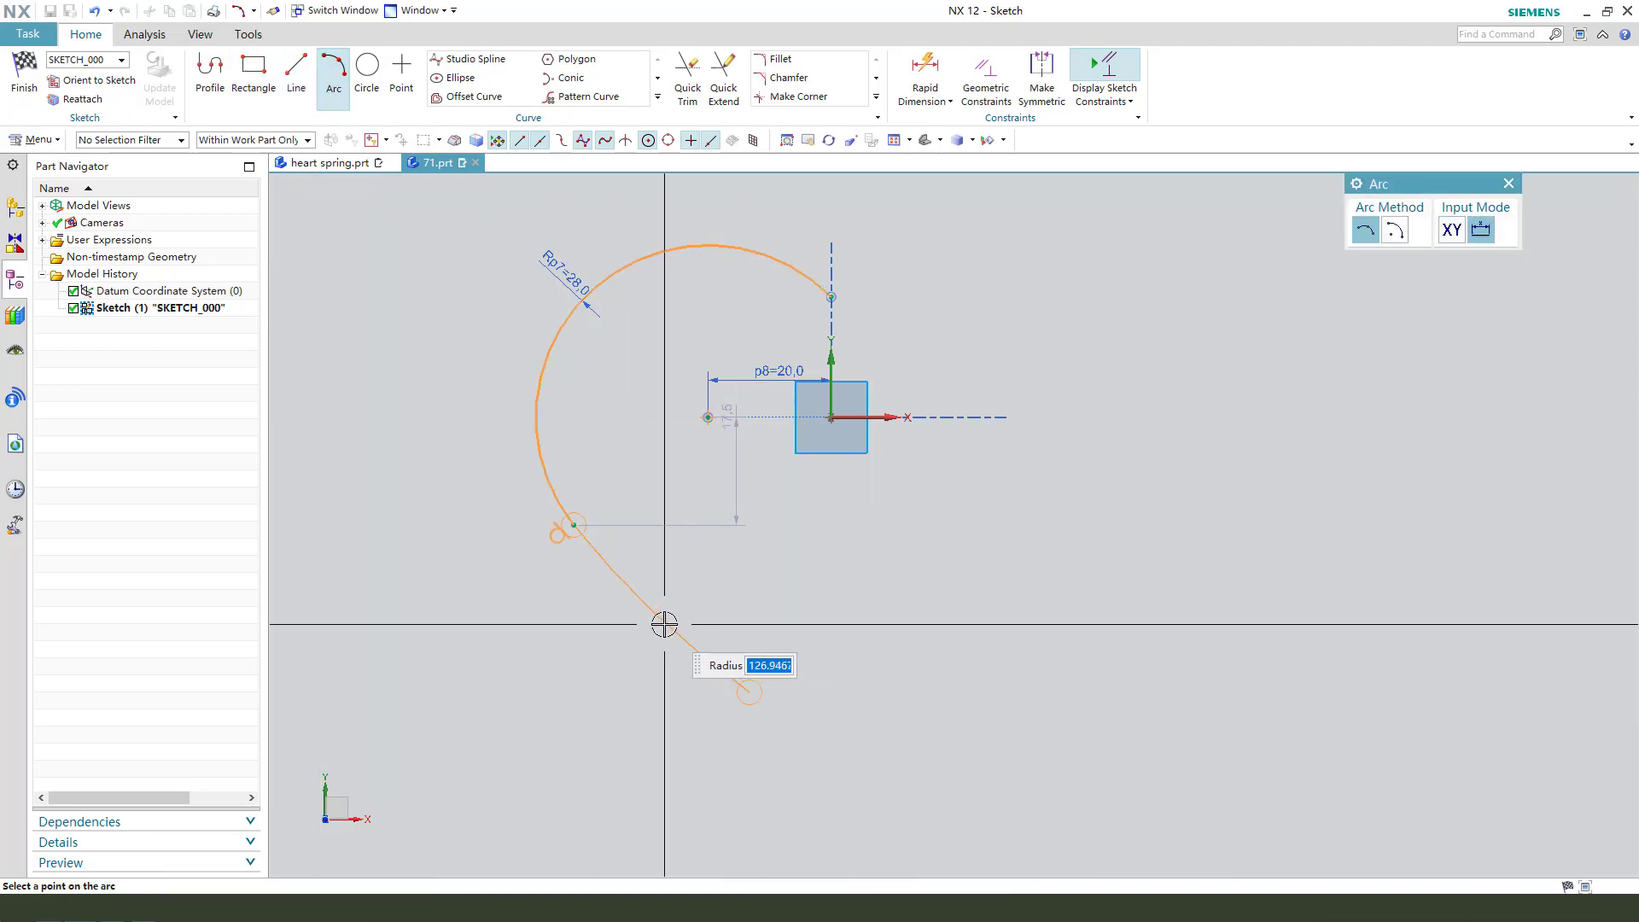
left_click(690, 614)
key("Escape")
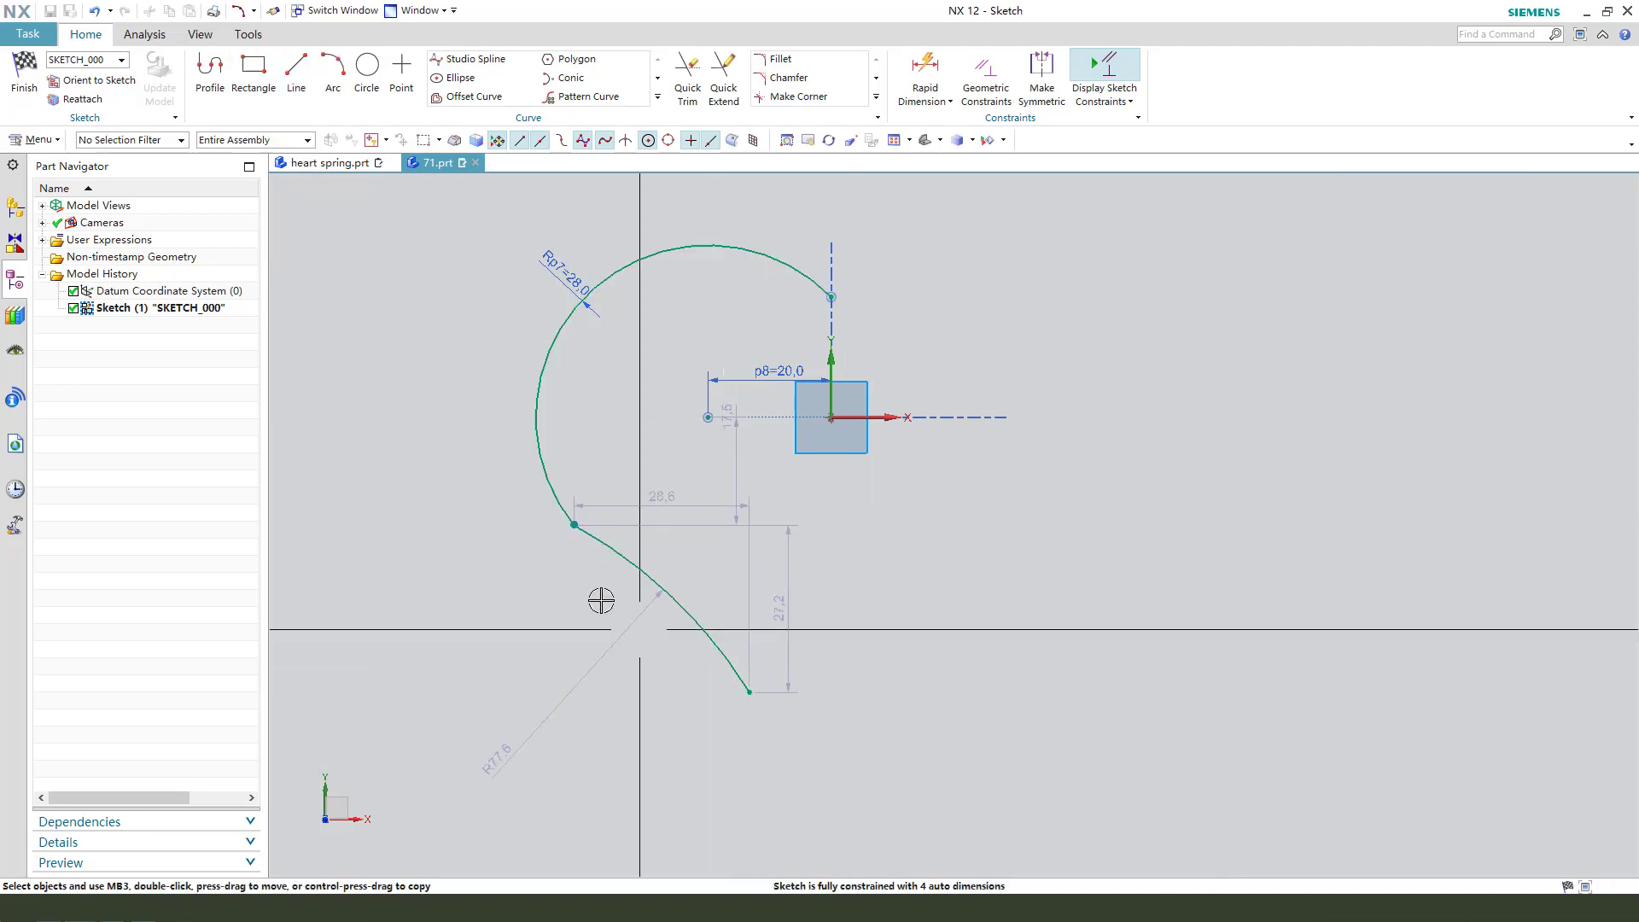
Constrain the second arc's free lower endpoint to lie on the Y axis and clear the selection.
left_click(749, 691)
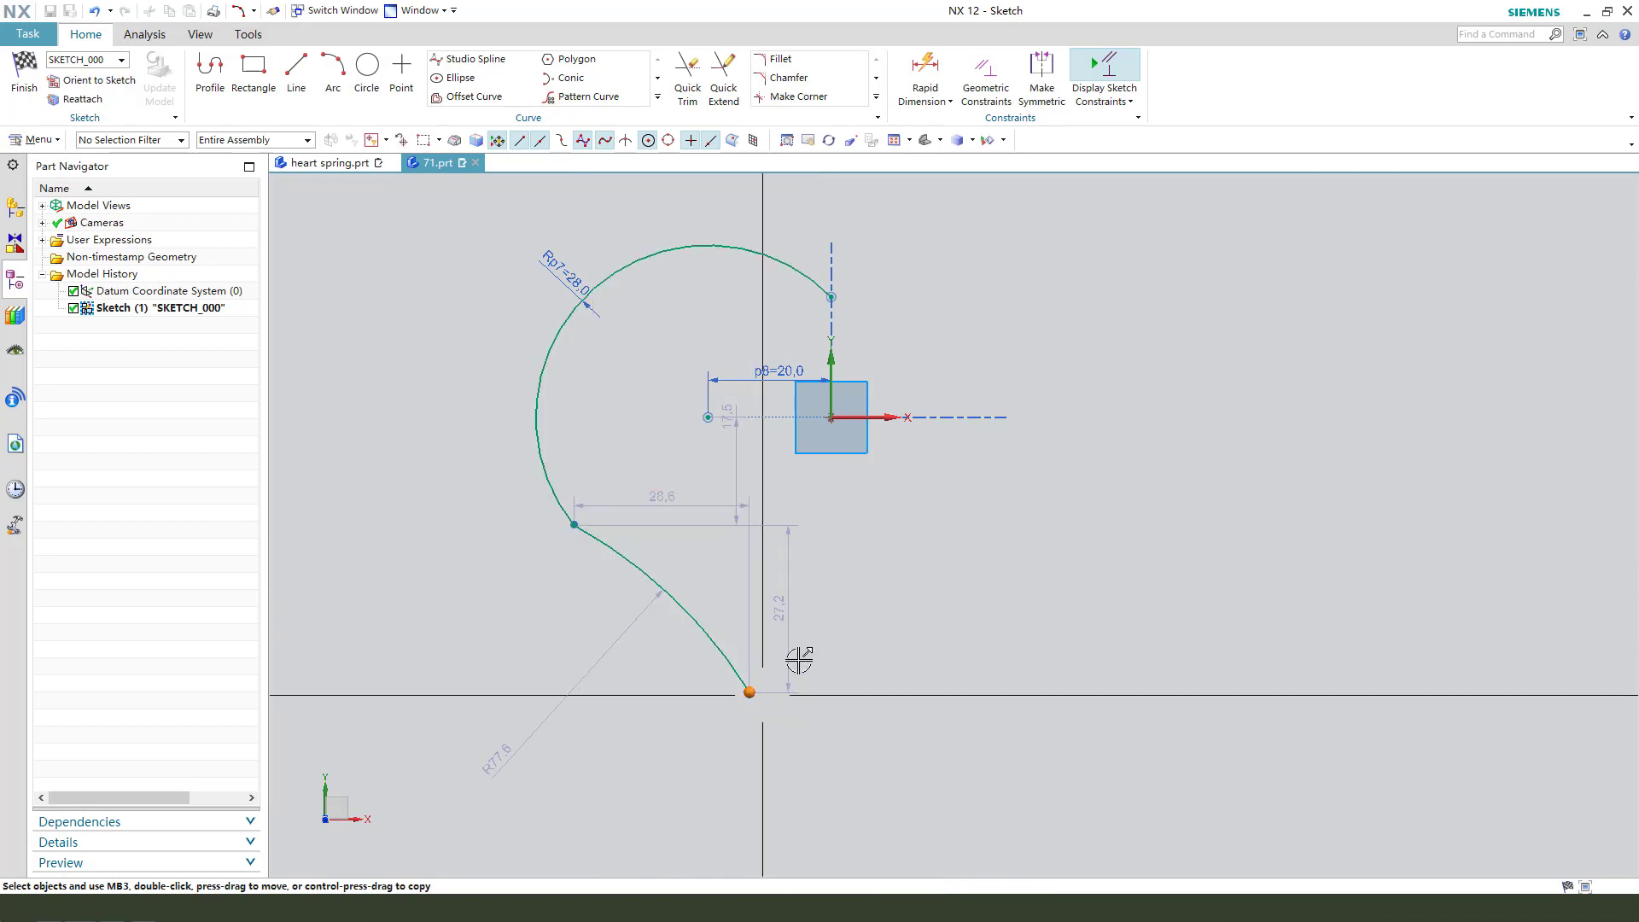
left_click(832, 357)
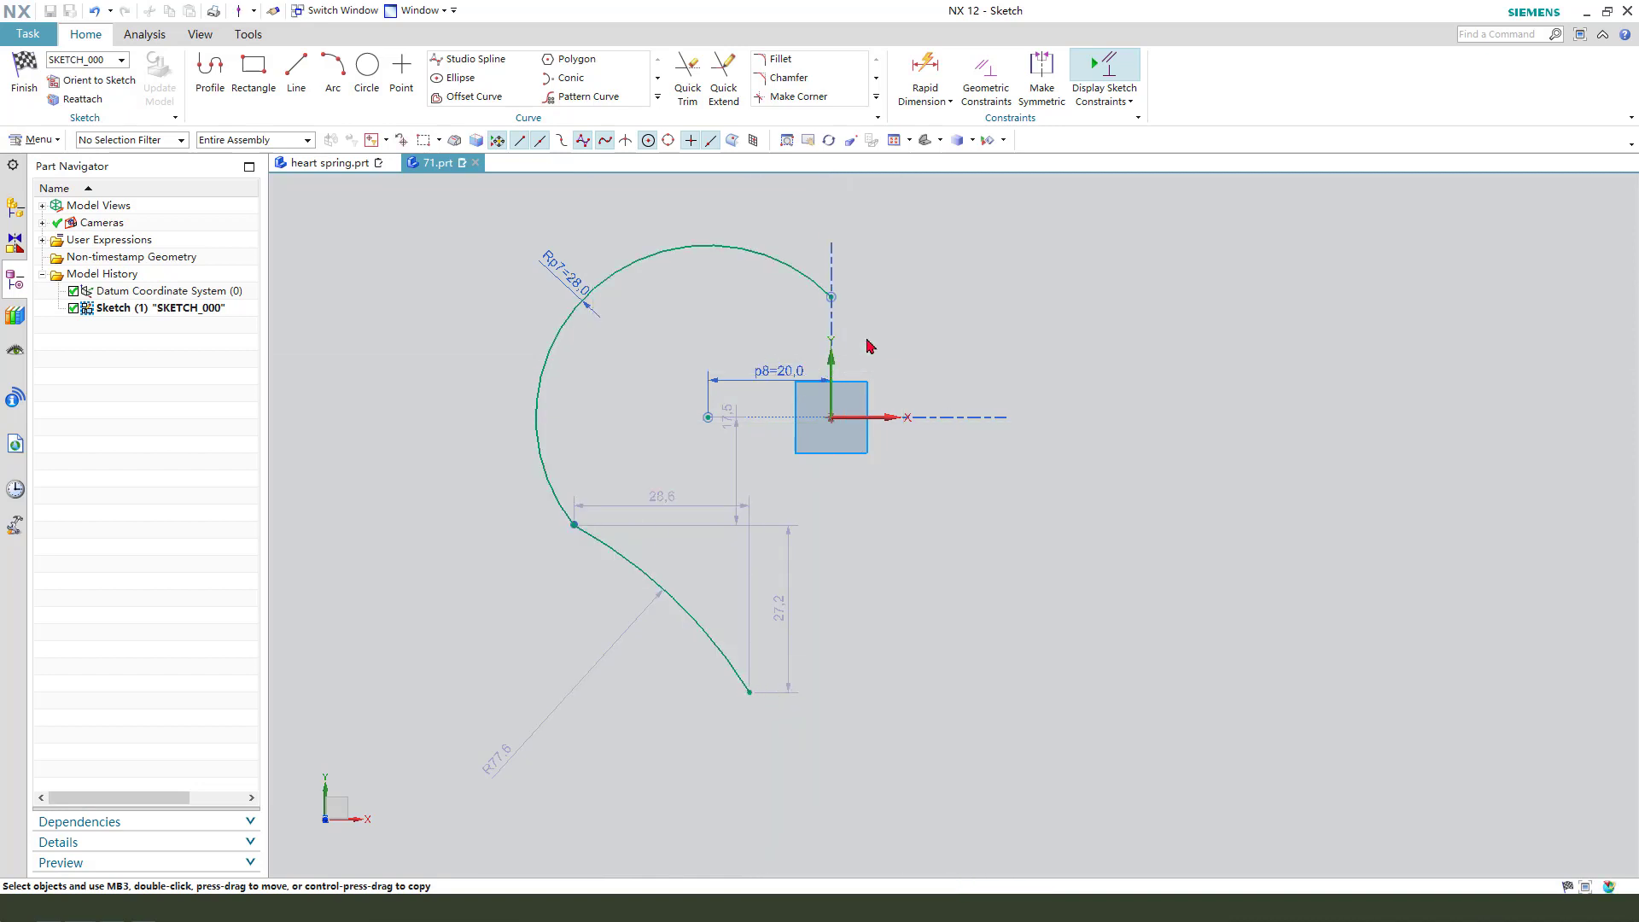
left_click(529, 386)
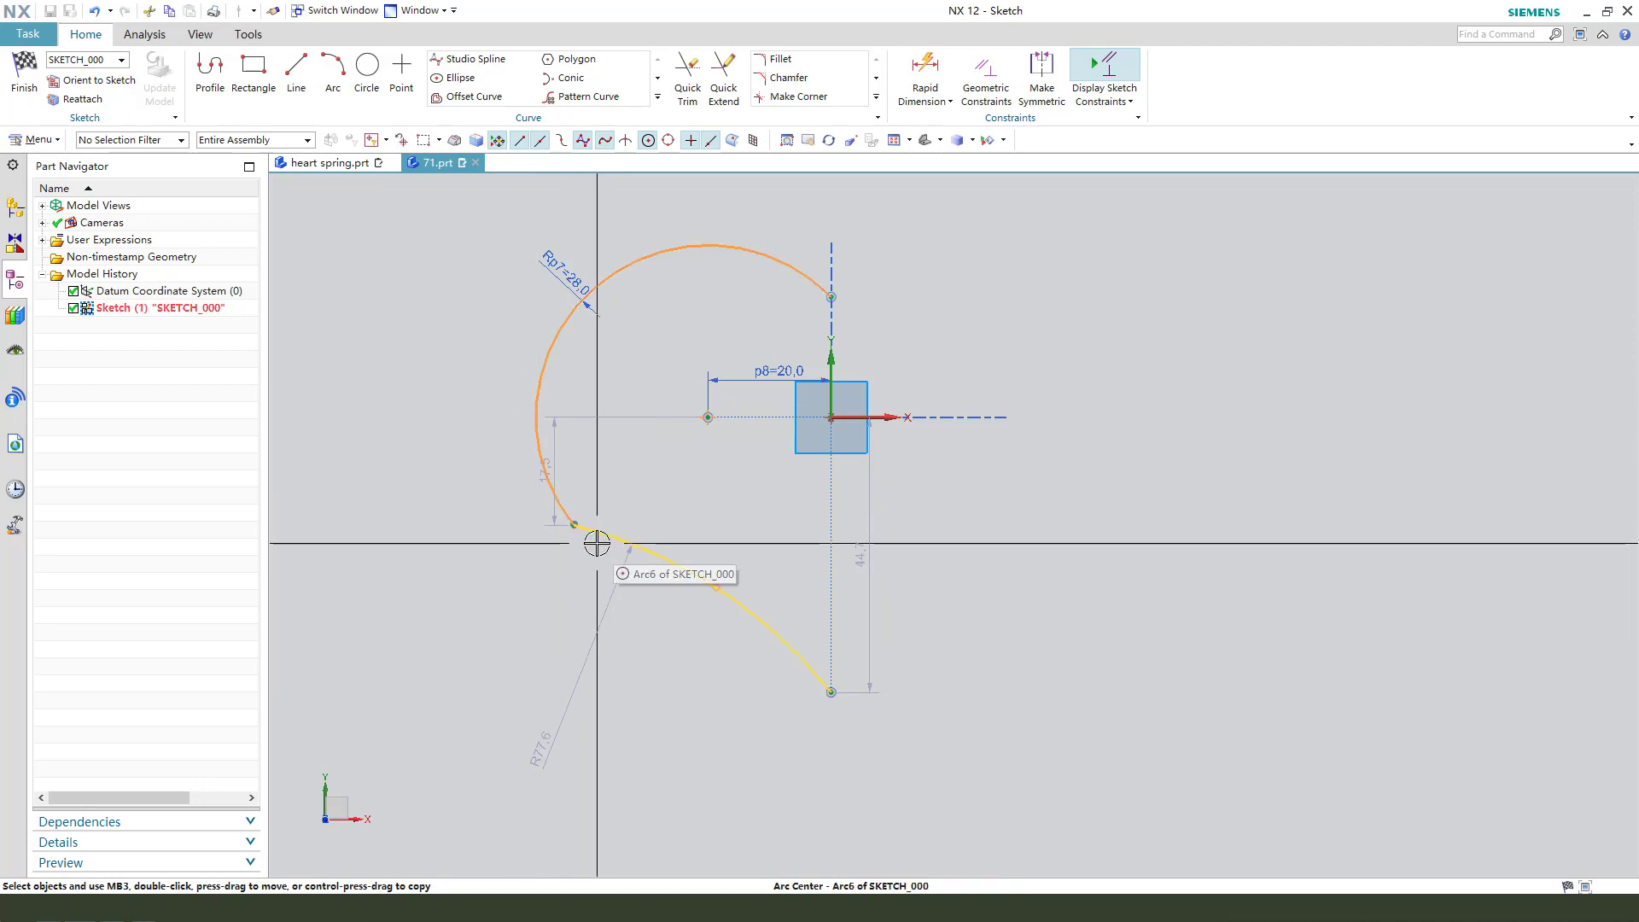
left_click(597, 543)
key("Escape")
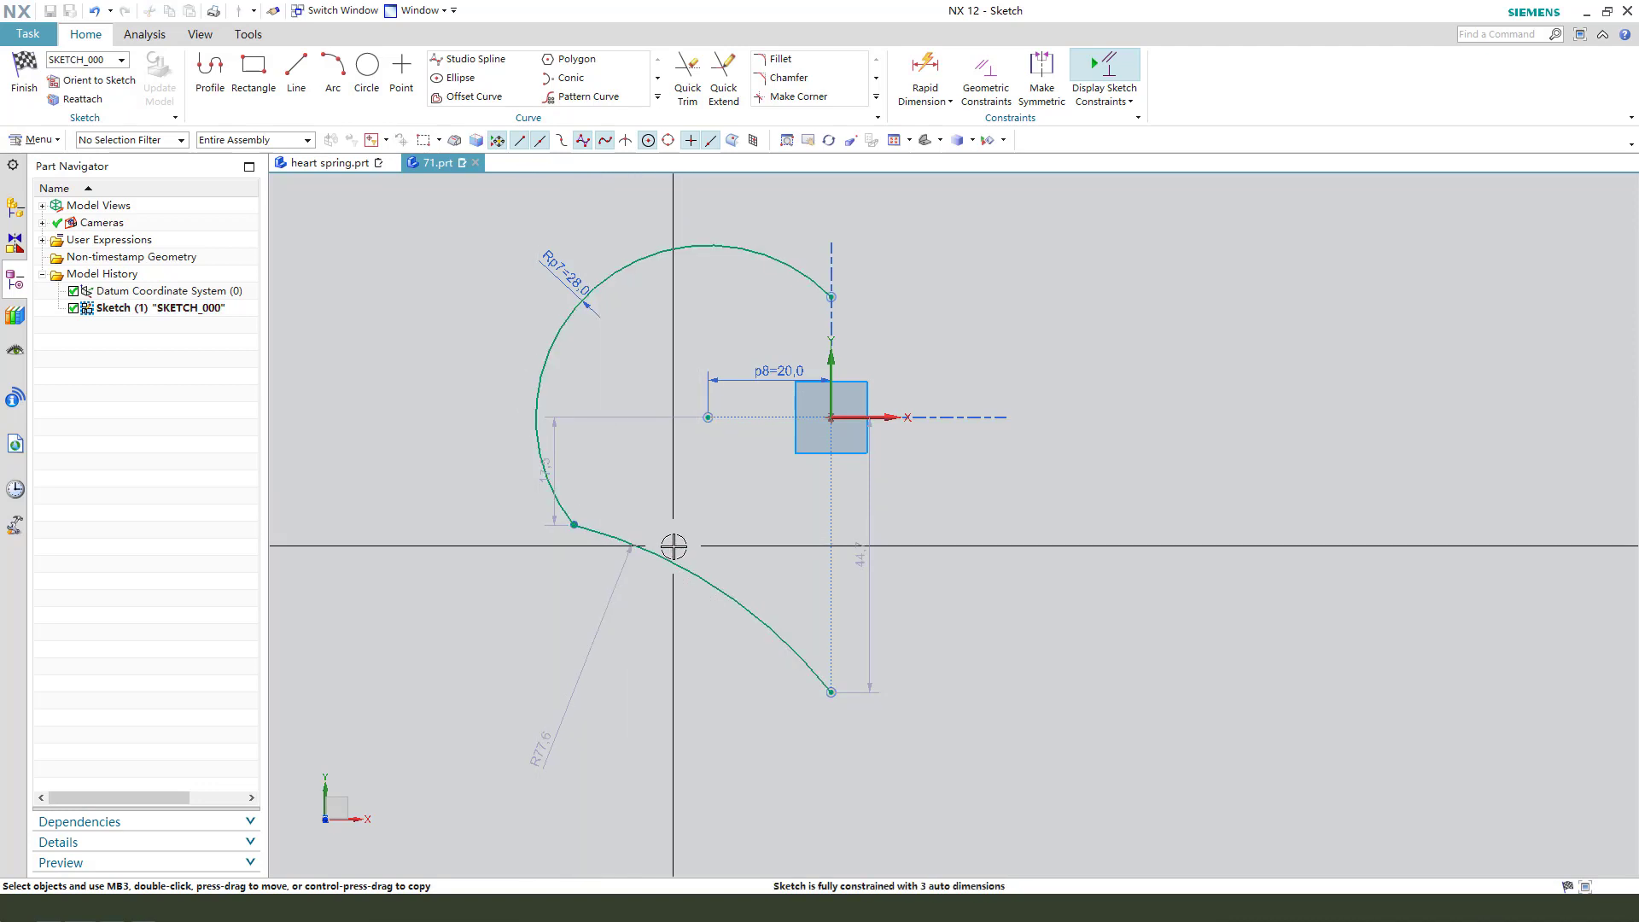
Make the lower arc tangent to the large upper arc at their shared endpoint.
left_click(673, 550)
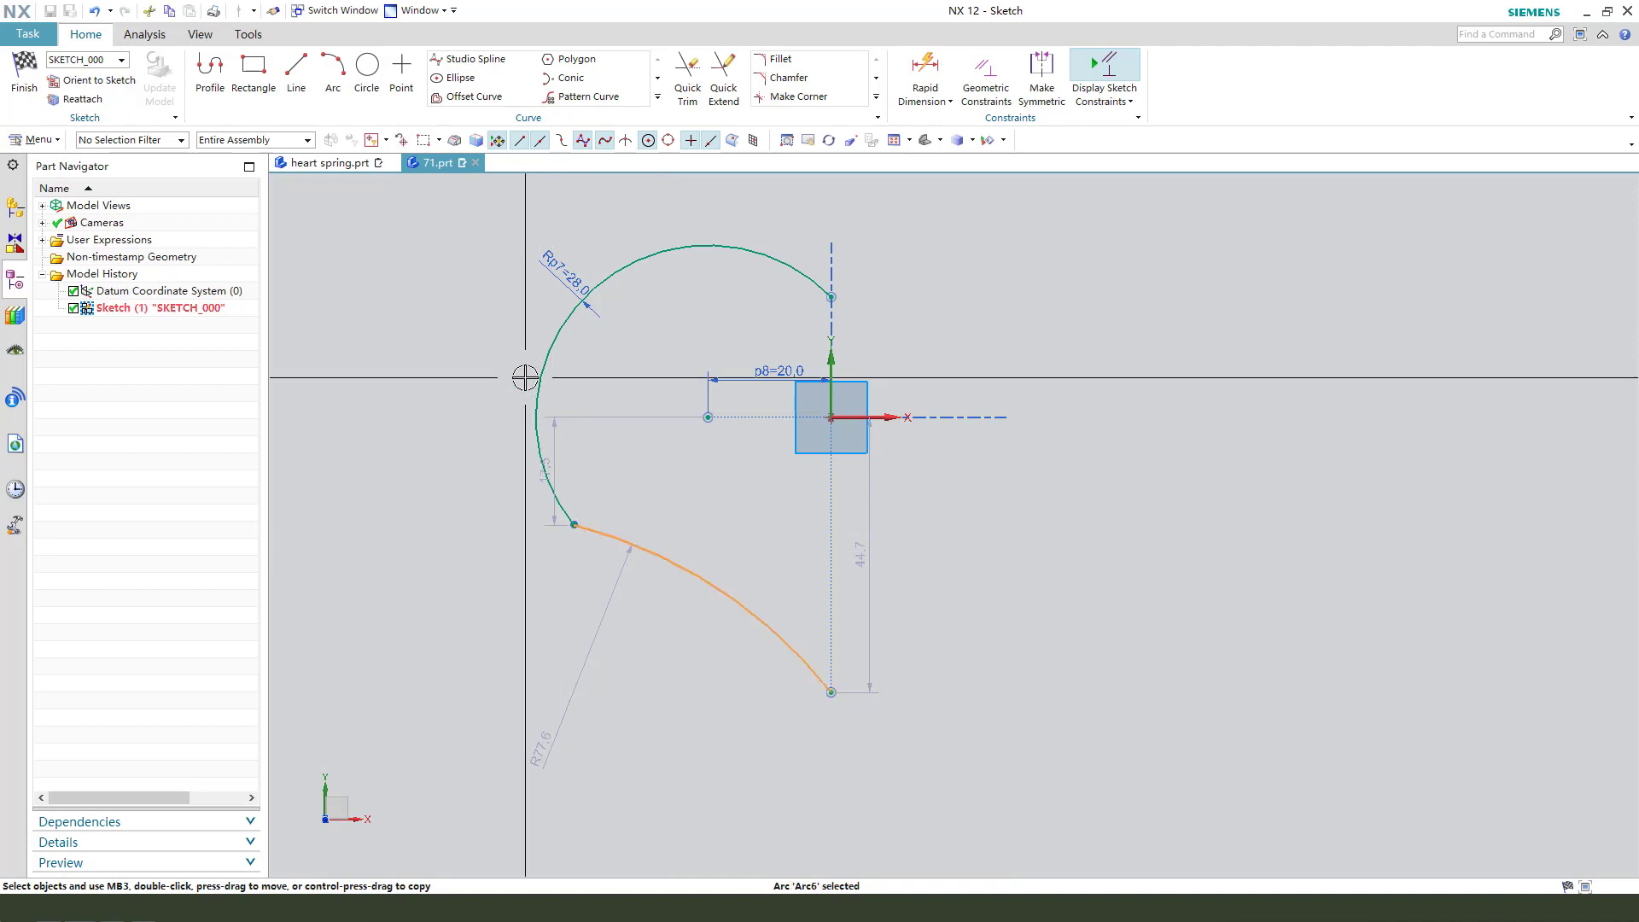
left_click(536, 380)
left_click(700, 330)
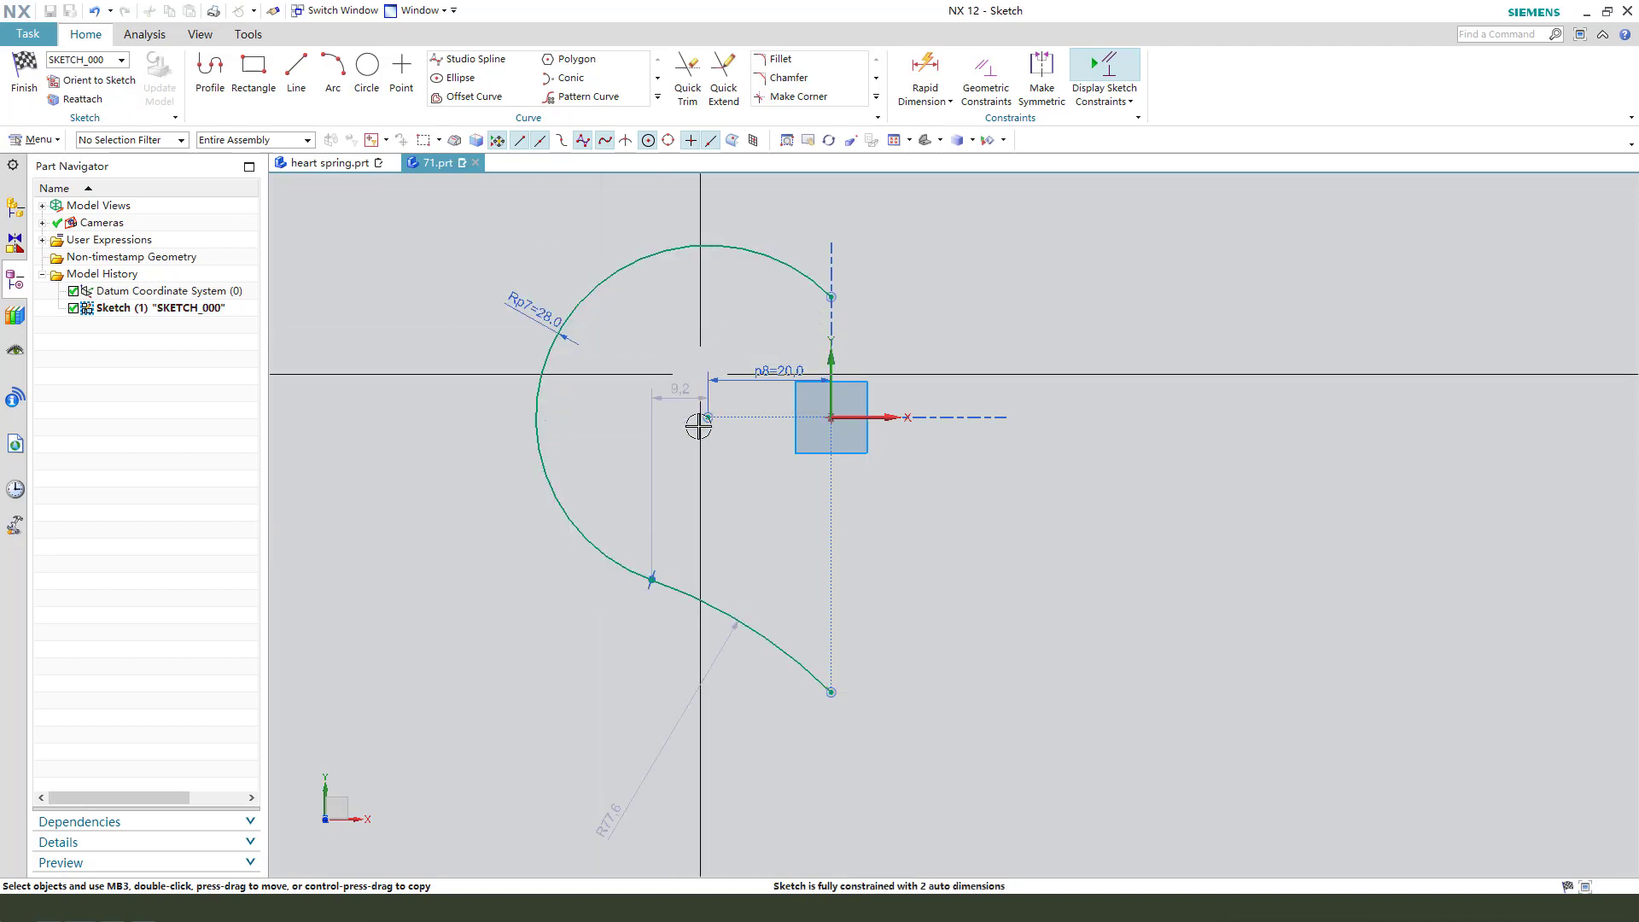
Set the lower arc's radius to 80 mm.
double_click(745, 565)
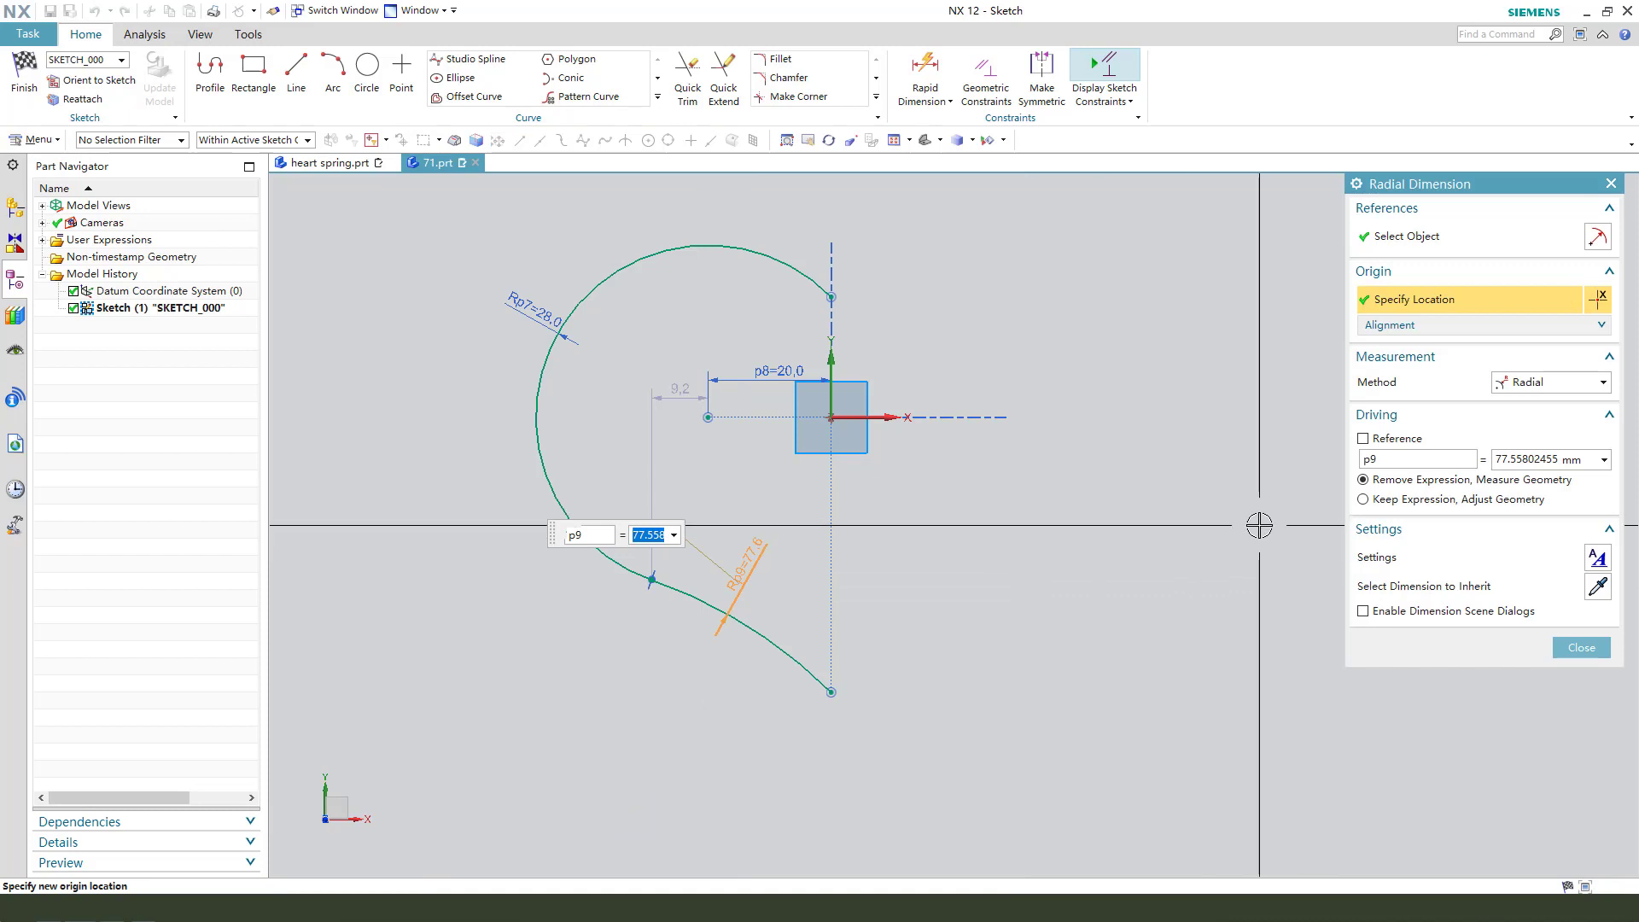
type("80")
key("Return")
middle_click(1175, 527)
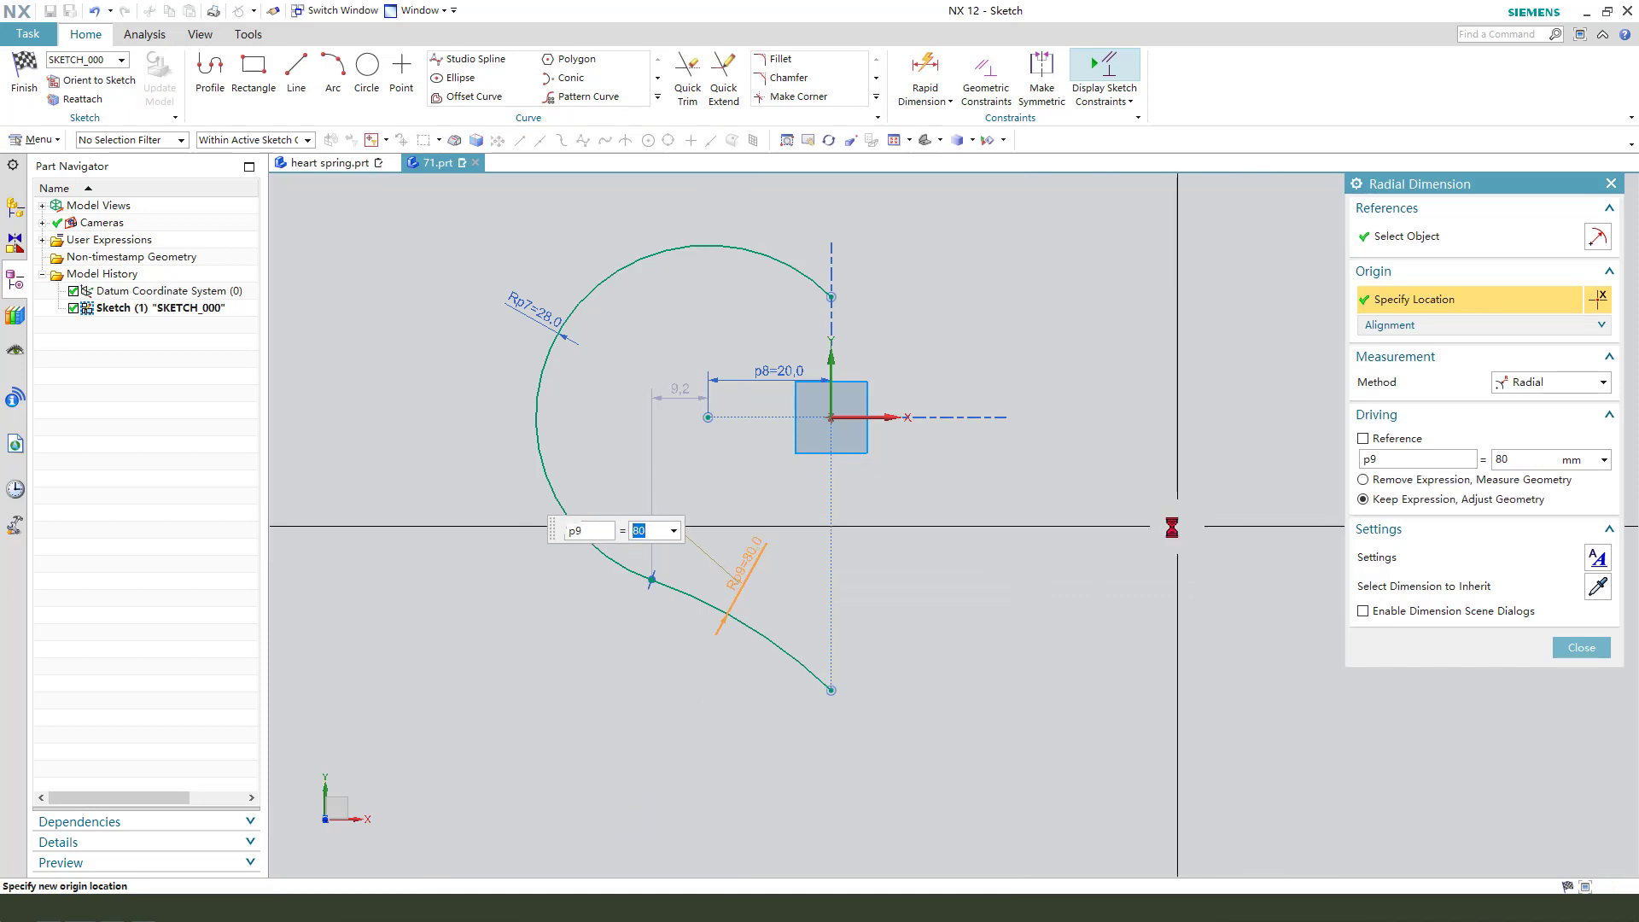
Dimension the vertical distance between the profile's upper and lower endpoints on the Y axis as 60 mm.
left_click(953, 93)
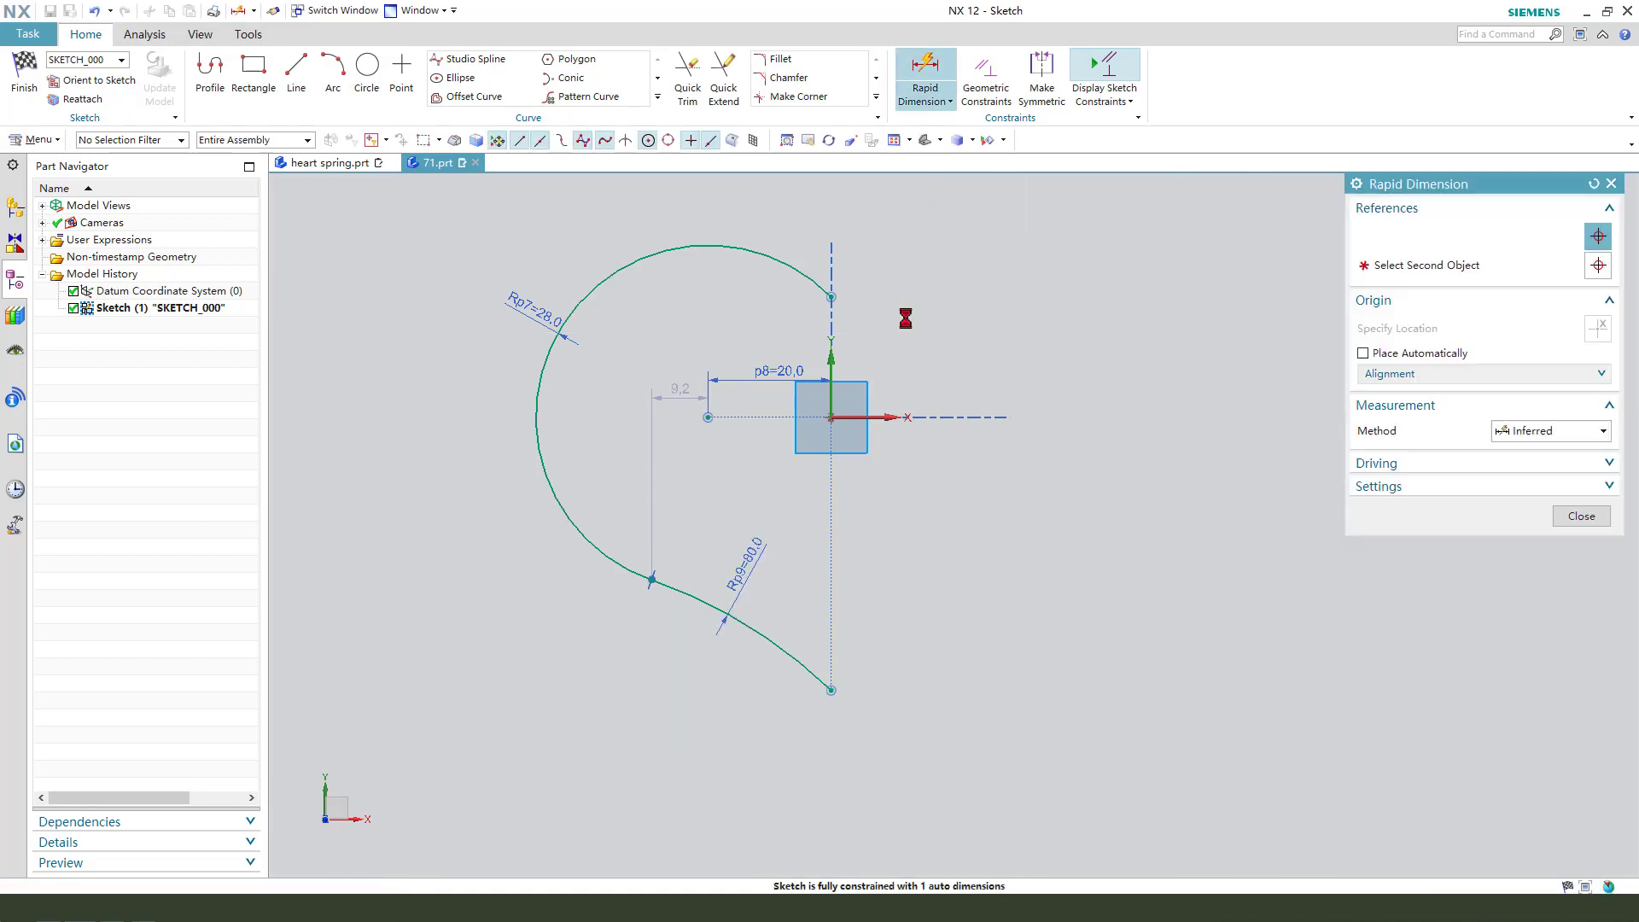
left_click(838, 293)
left_click(834, 692)
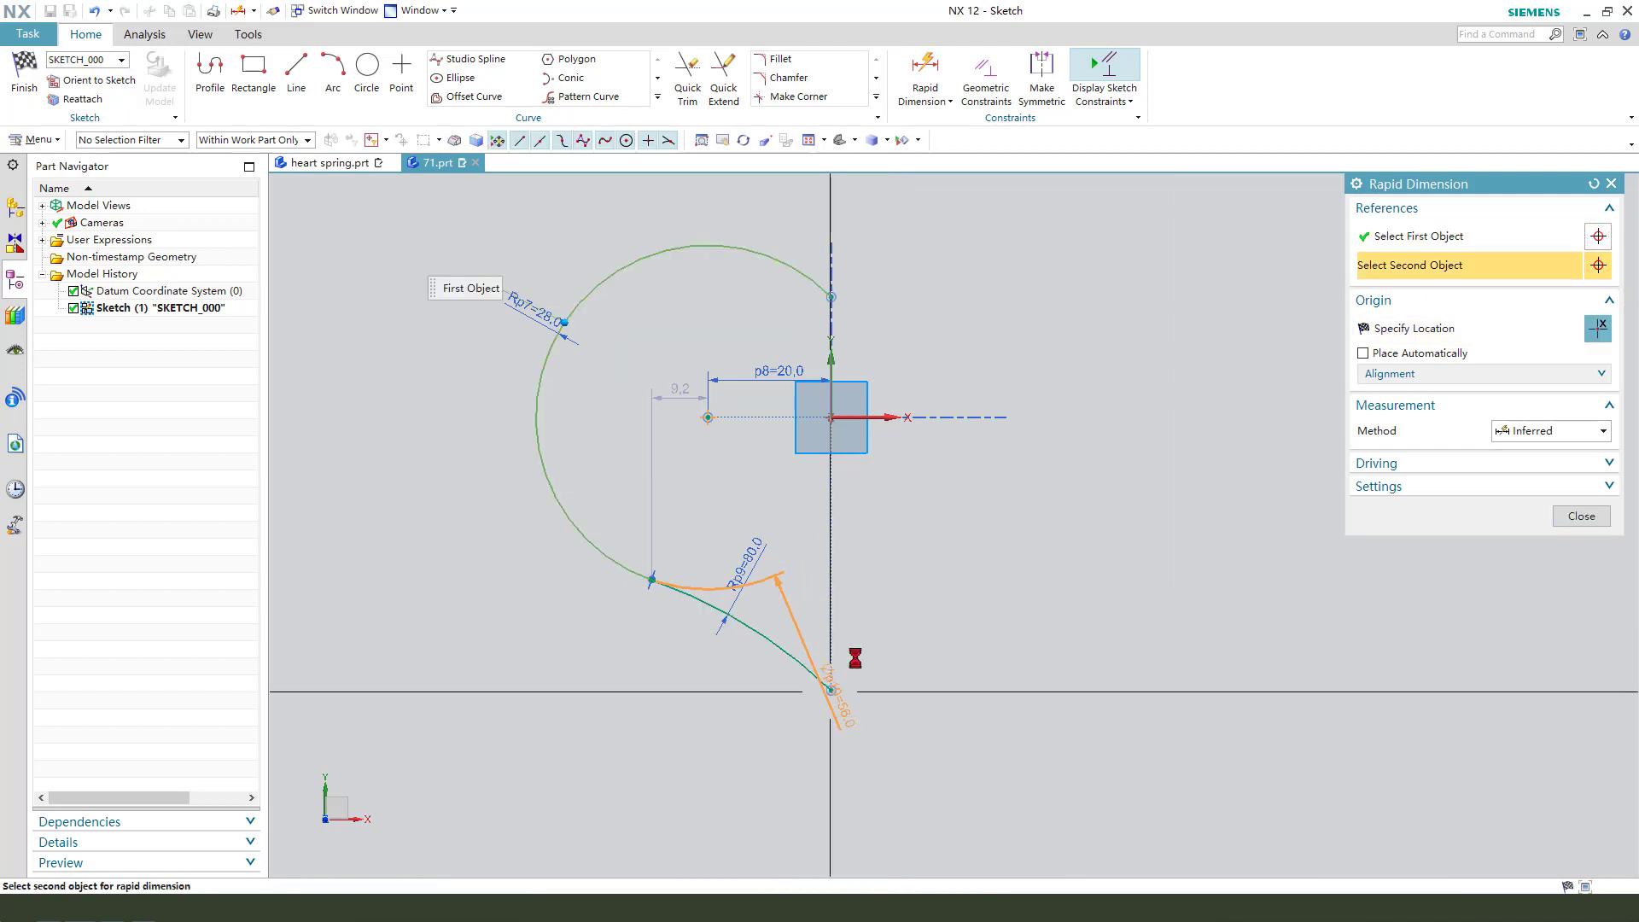
left_click(930, 515)
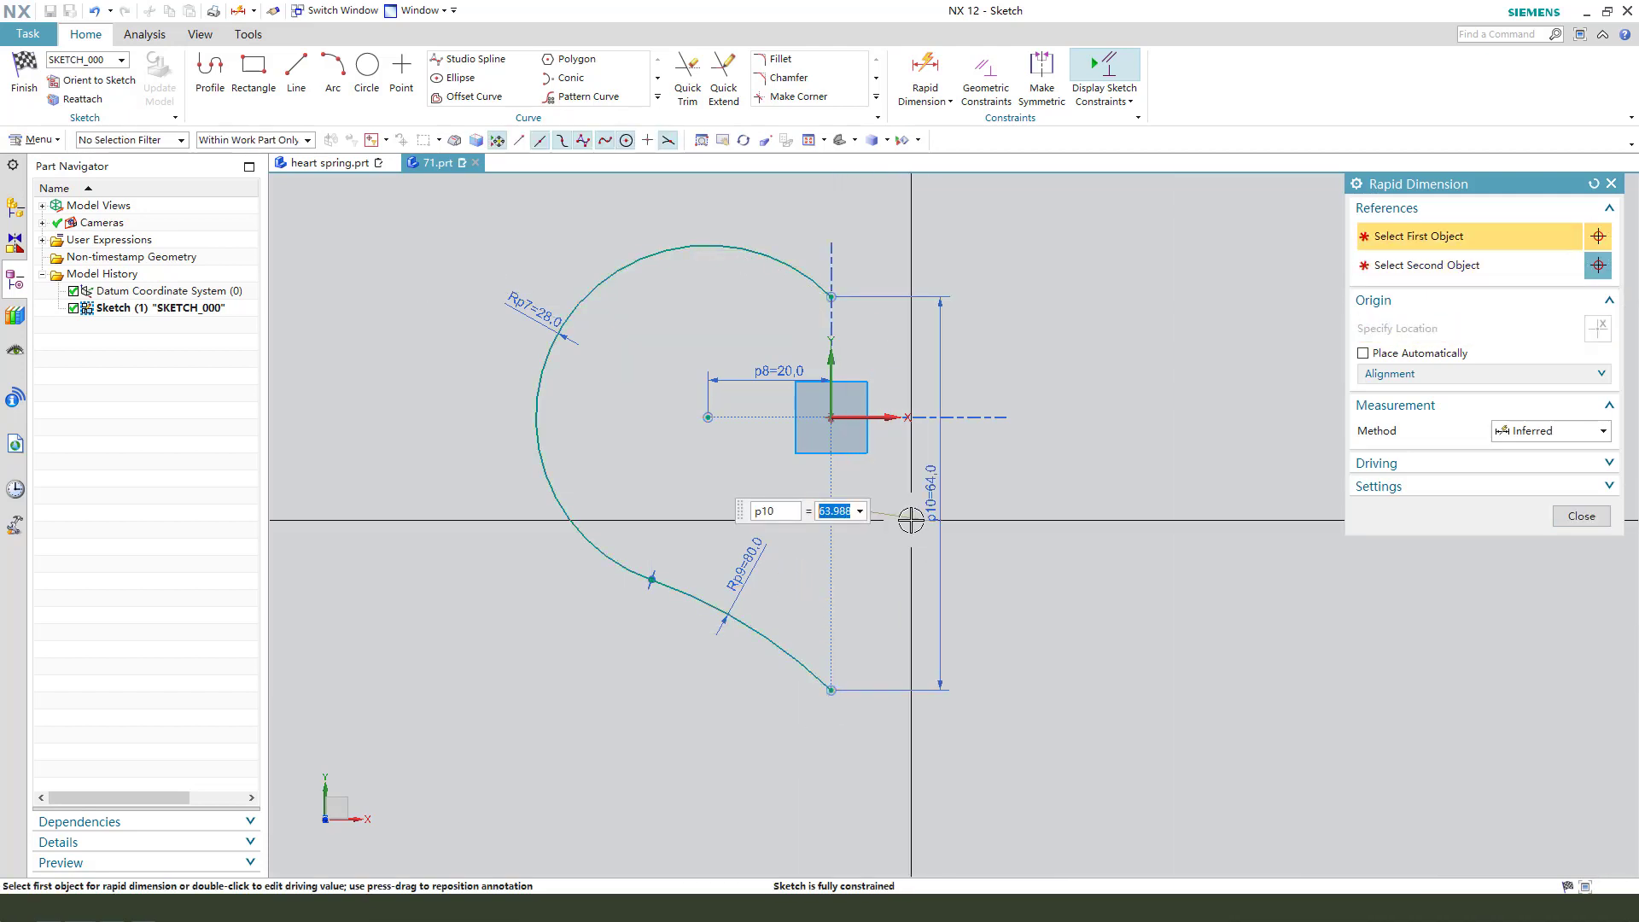
key("Return")
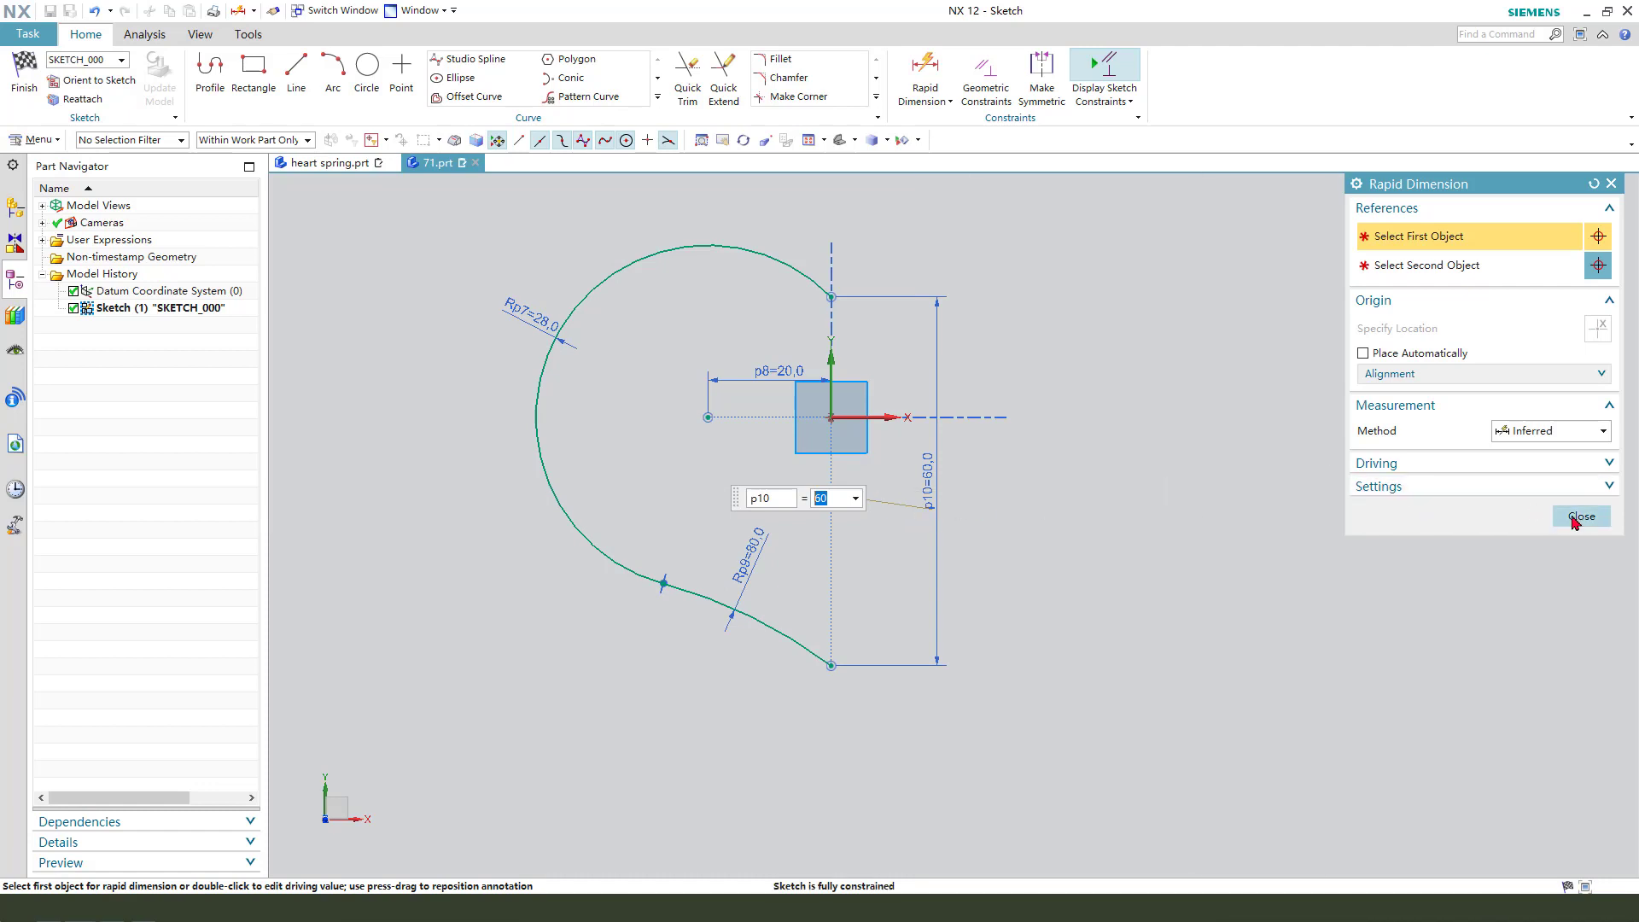
left_click(1581, 517)
Rearrange the radius and centre-offset dimension labels so they sit clear of the half-heart curves.
left_click_drag(745, 560, 695, 658)
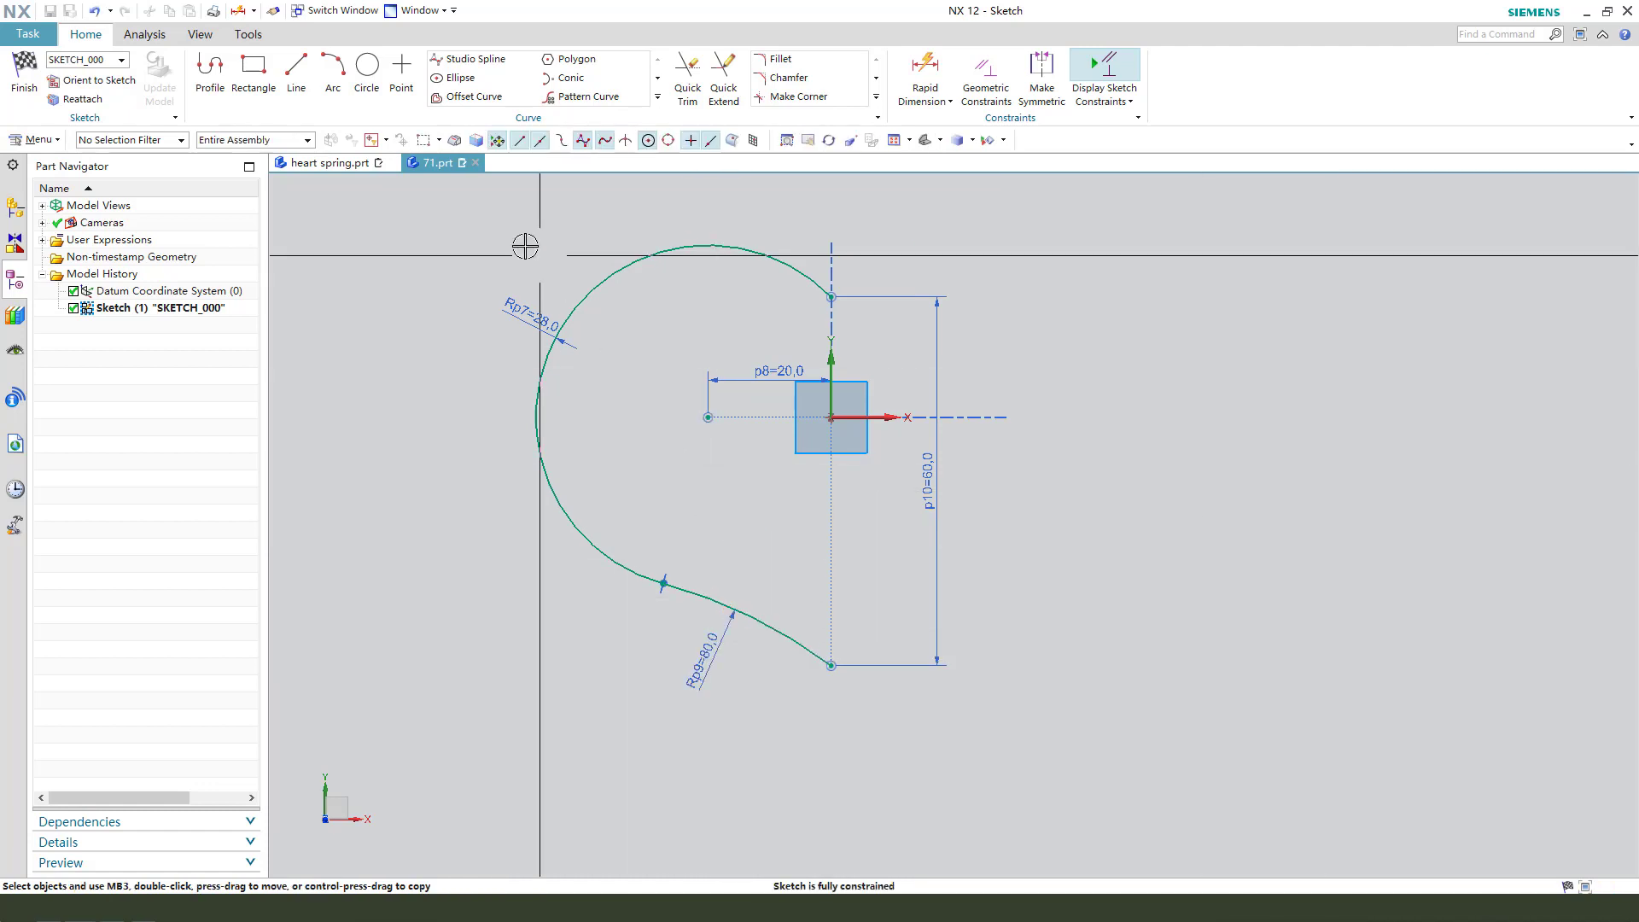
left_click_drag(547, 327, 524, 311)
left_click_drag(762, 375, 765, 354)
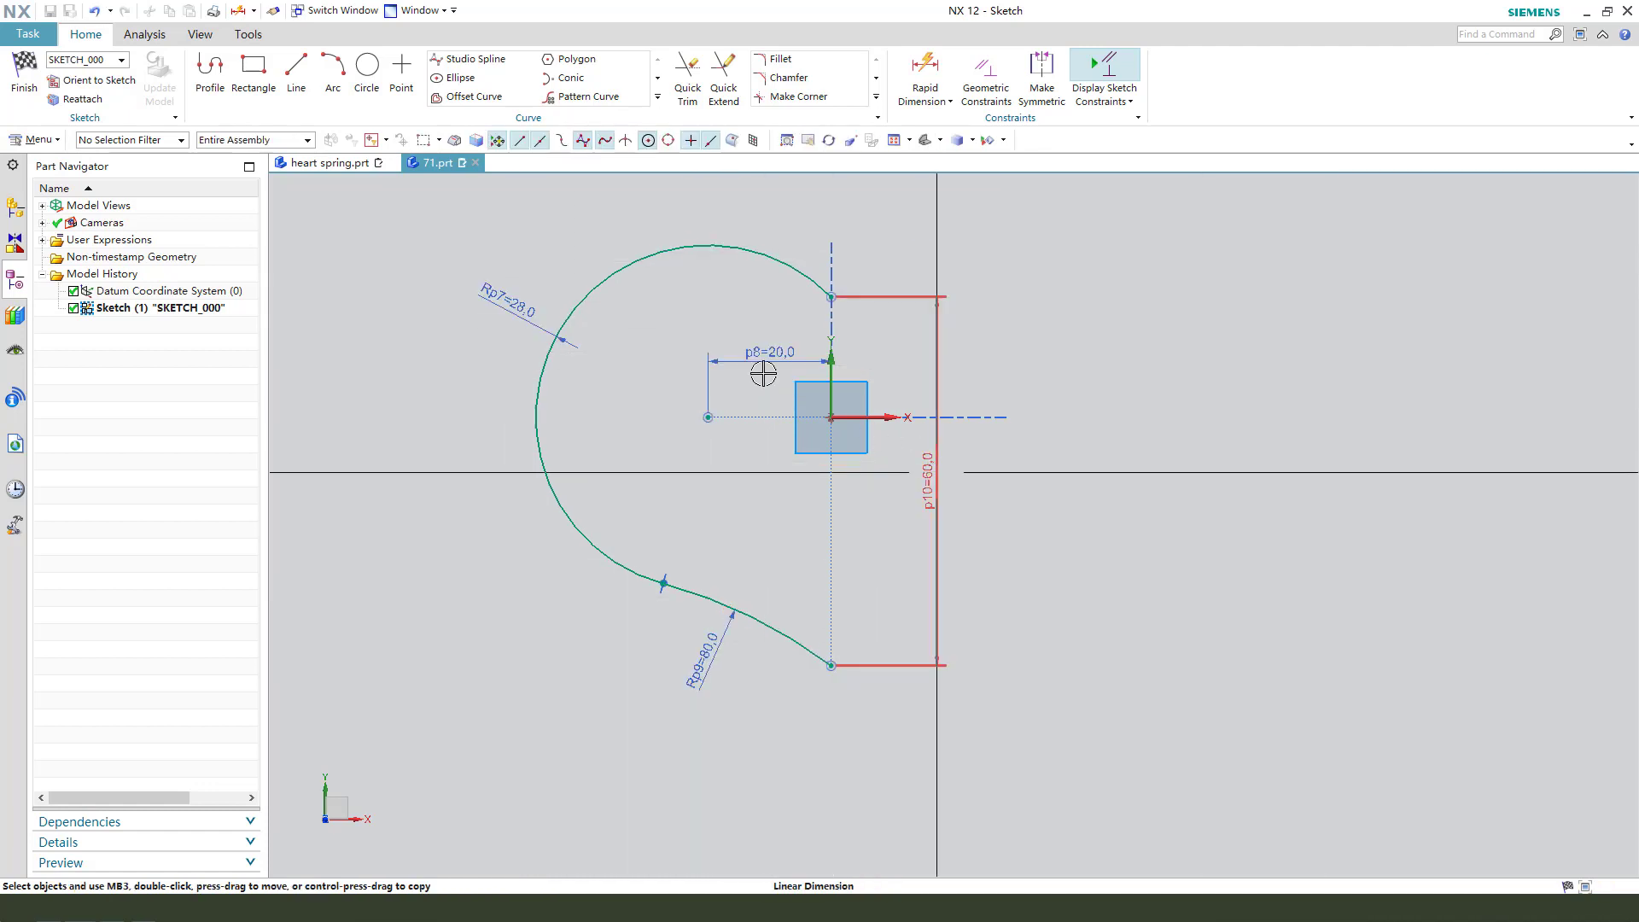
Mirror both arcs about the Y axis to complete the heart, and place the 60 mm dimension outside the outline.
left_click(655, 98)
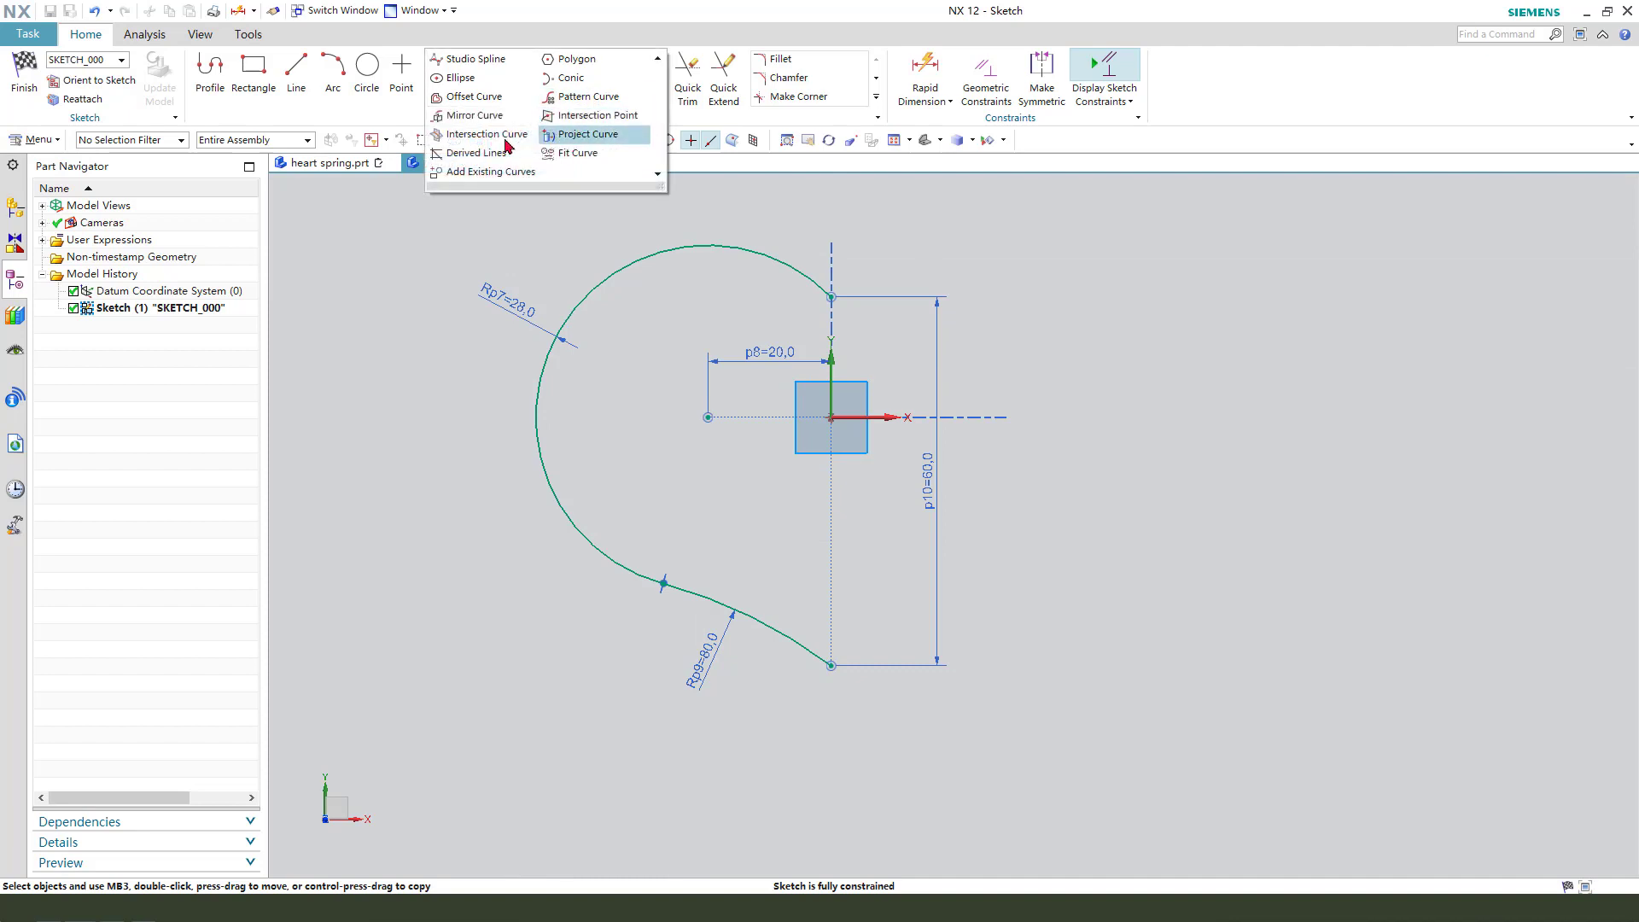
left_click(478, 121)
left_click(730, 245)
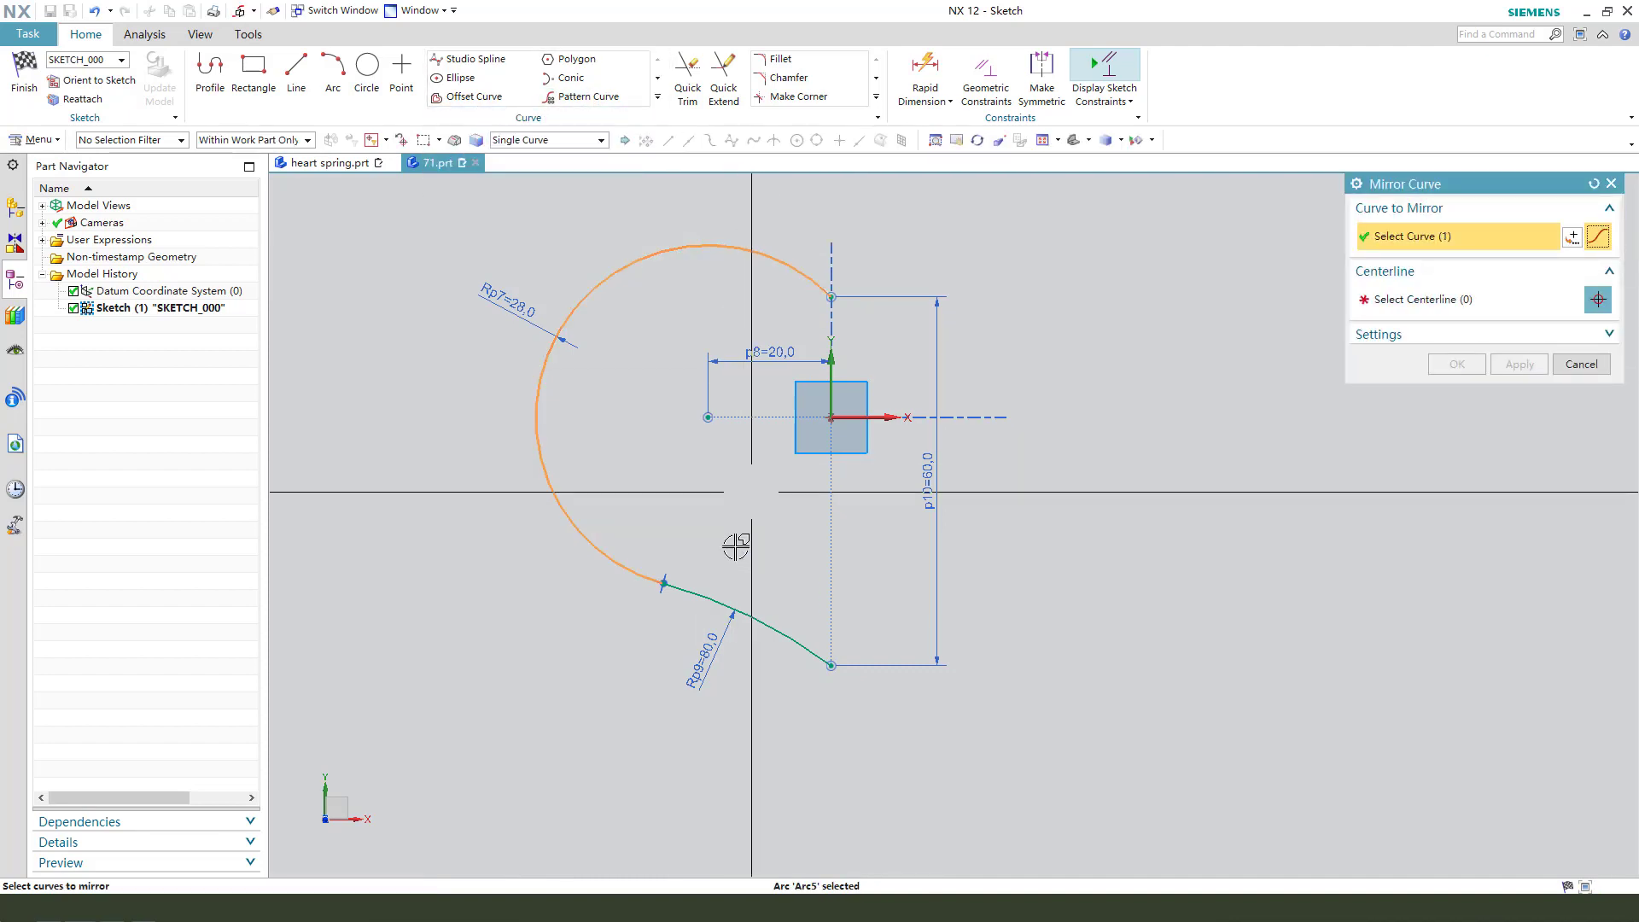
left_click(714, 598)
middle_click(764, 538)
left_click(831, 385)
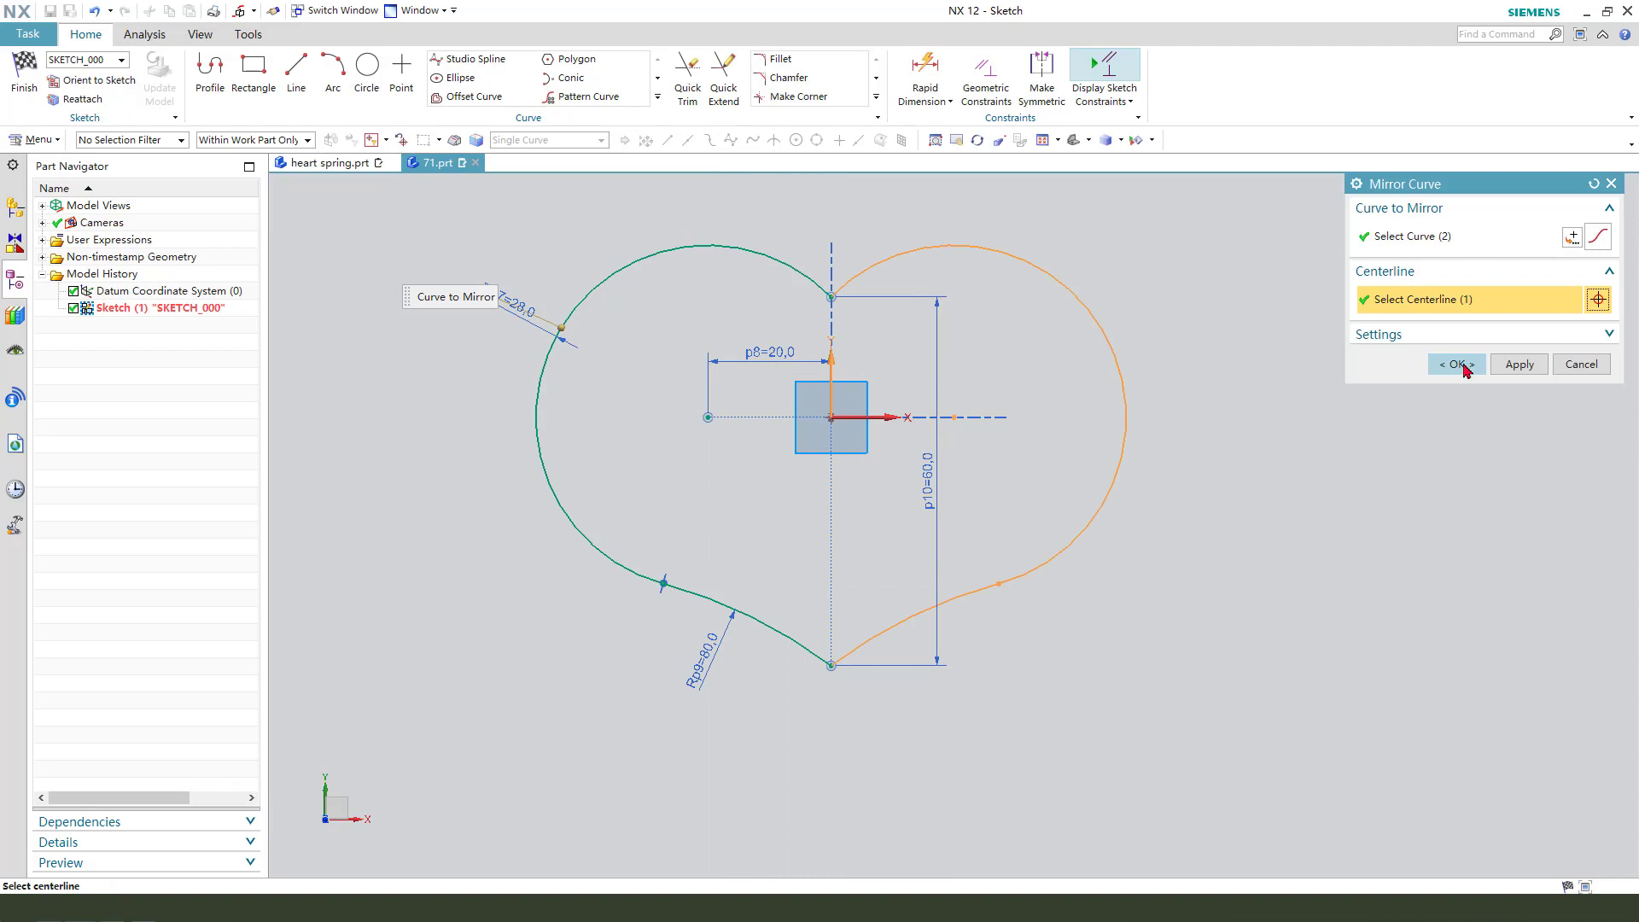
left_click(1459, 364)
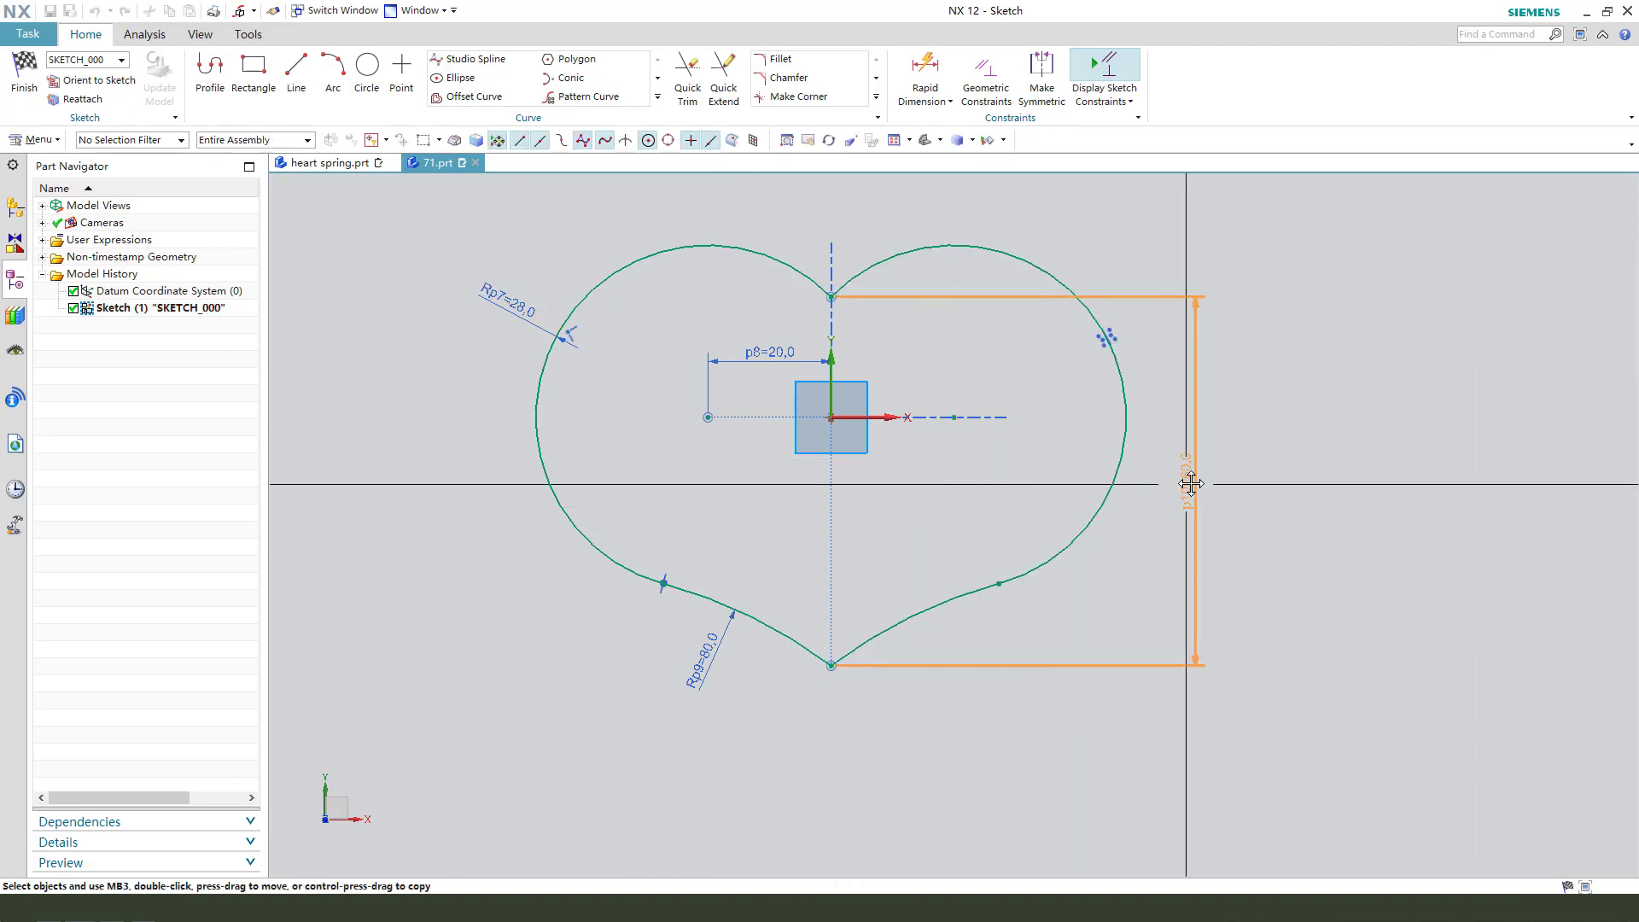
left_click_drag(1192, 484, 1181, 474)
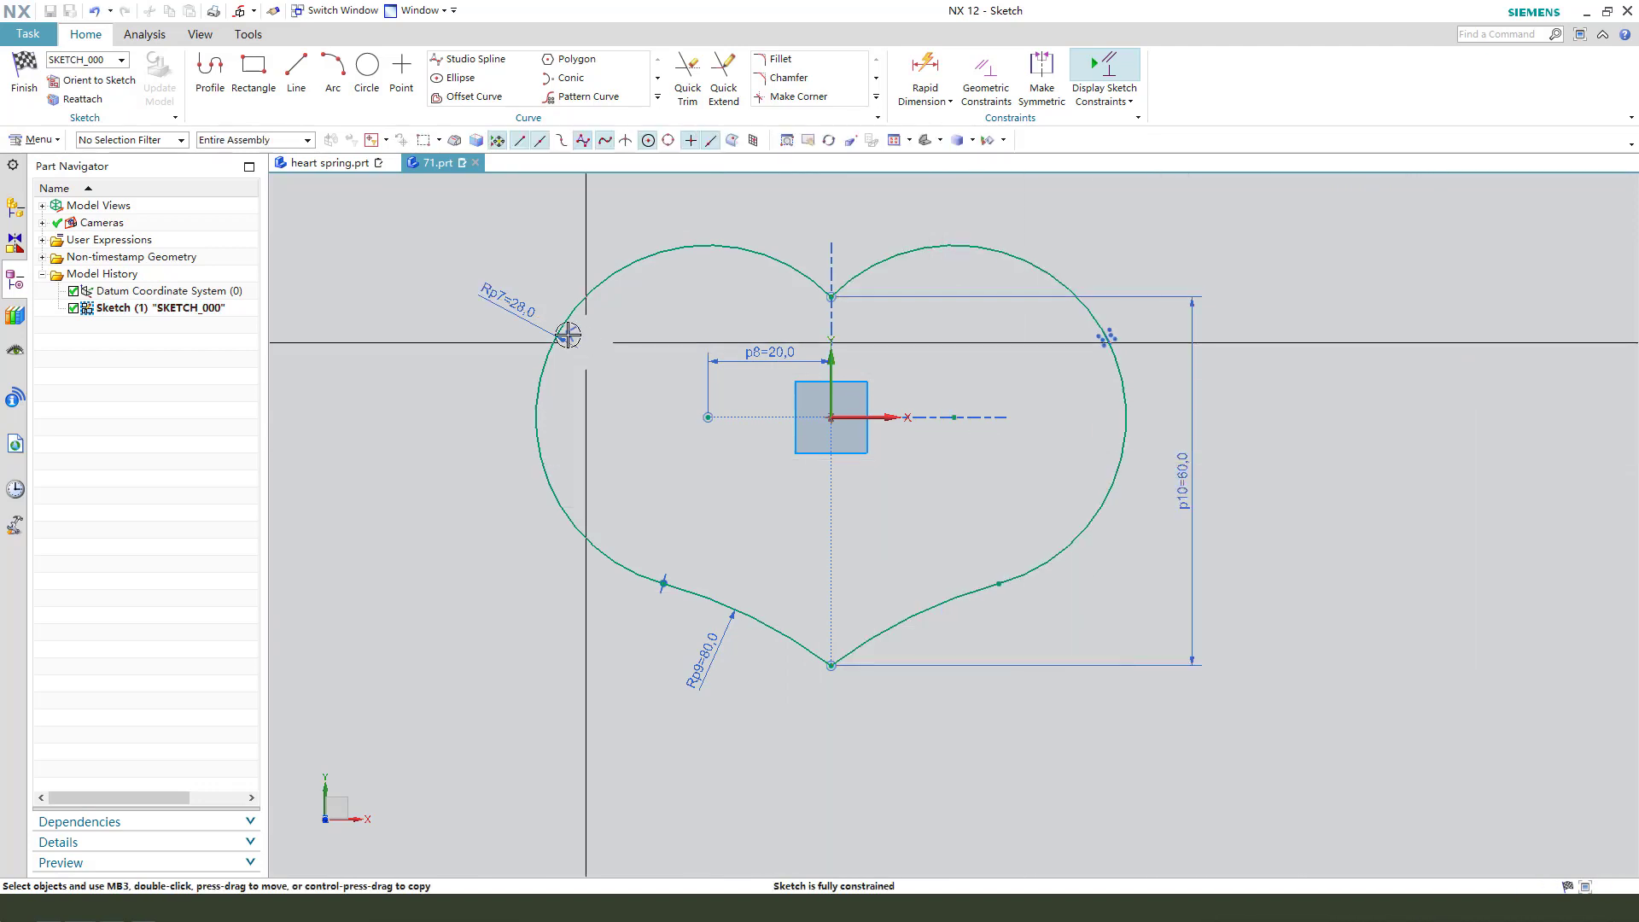
Finish the sketch and extrude the heart profile 140 mm as a solid body.
left_click(27, 81)
key("x")
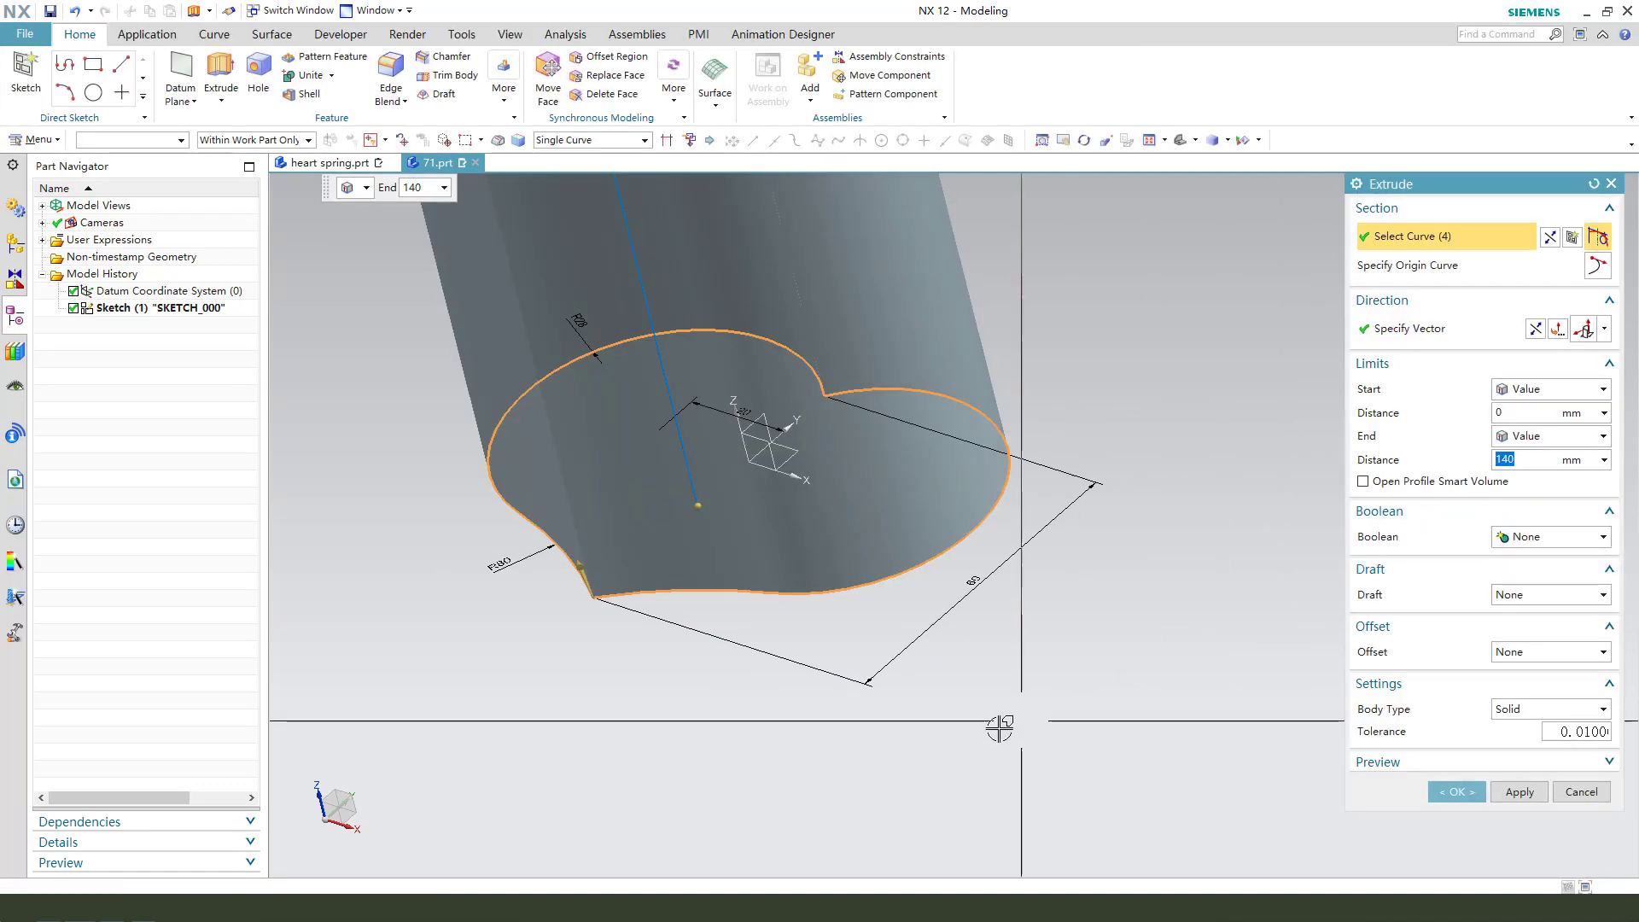
scroll(999, 728, "down", 4)
left_click_drag(801, 354, 818, 404)
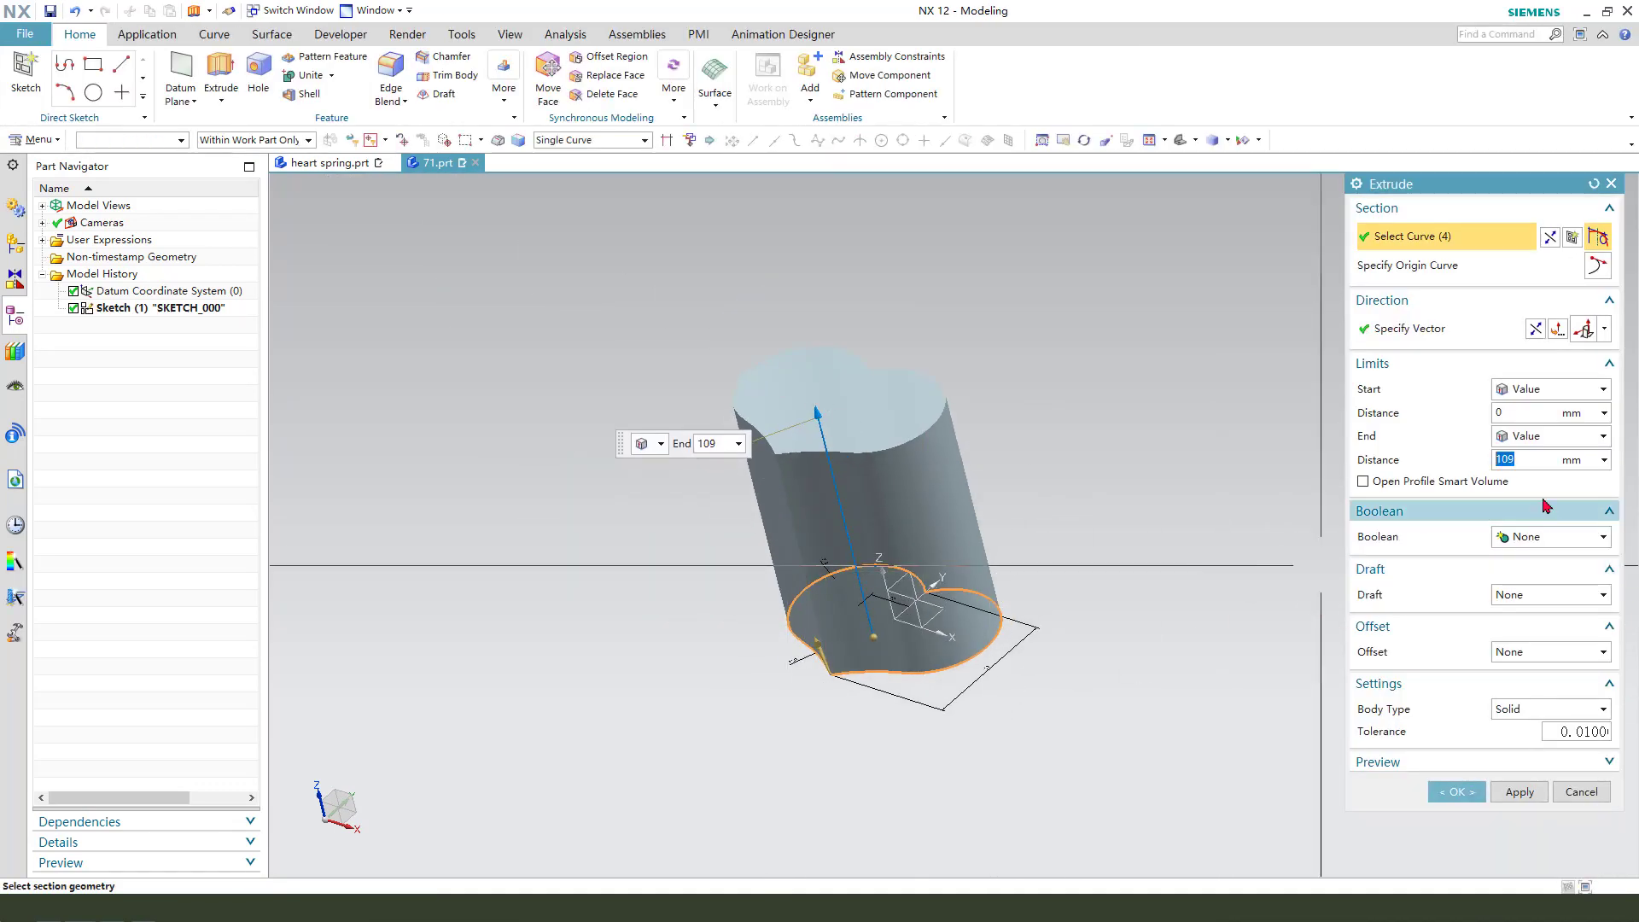
key("Return")
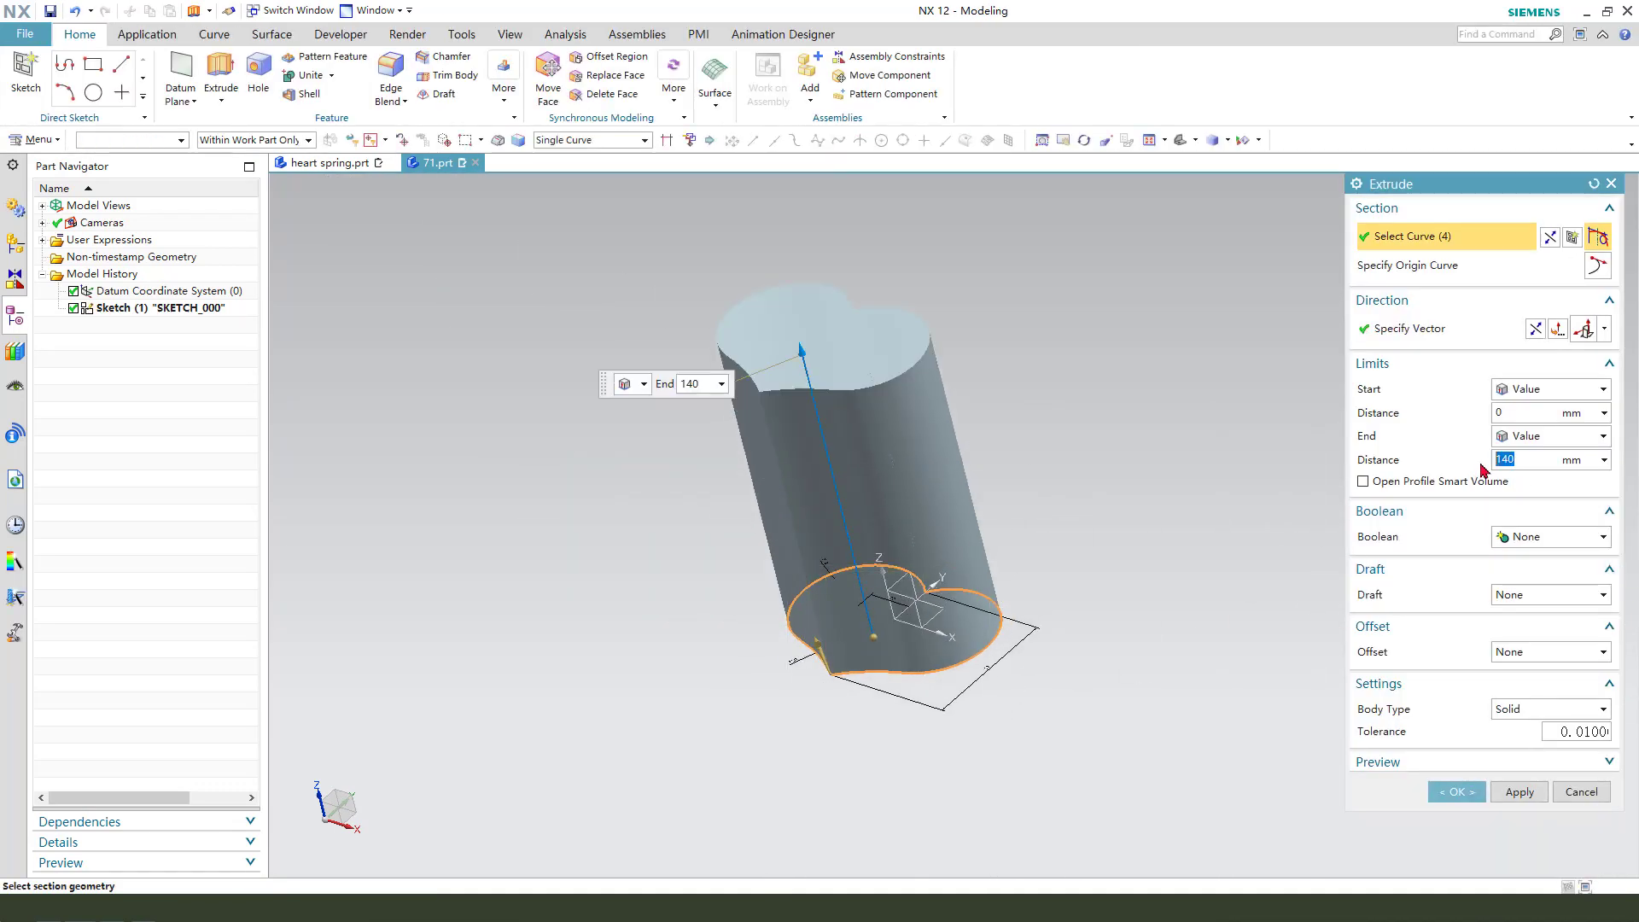
left_click(1455, 794)
Blend the heart body's two sharp vertical edges, at the tip and at the notch, with a 25 mm radius.
middle_click_drag(1193, 572, 974, 505)
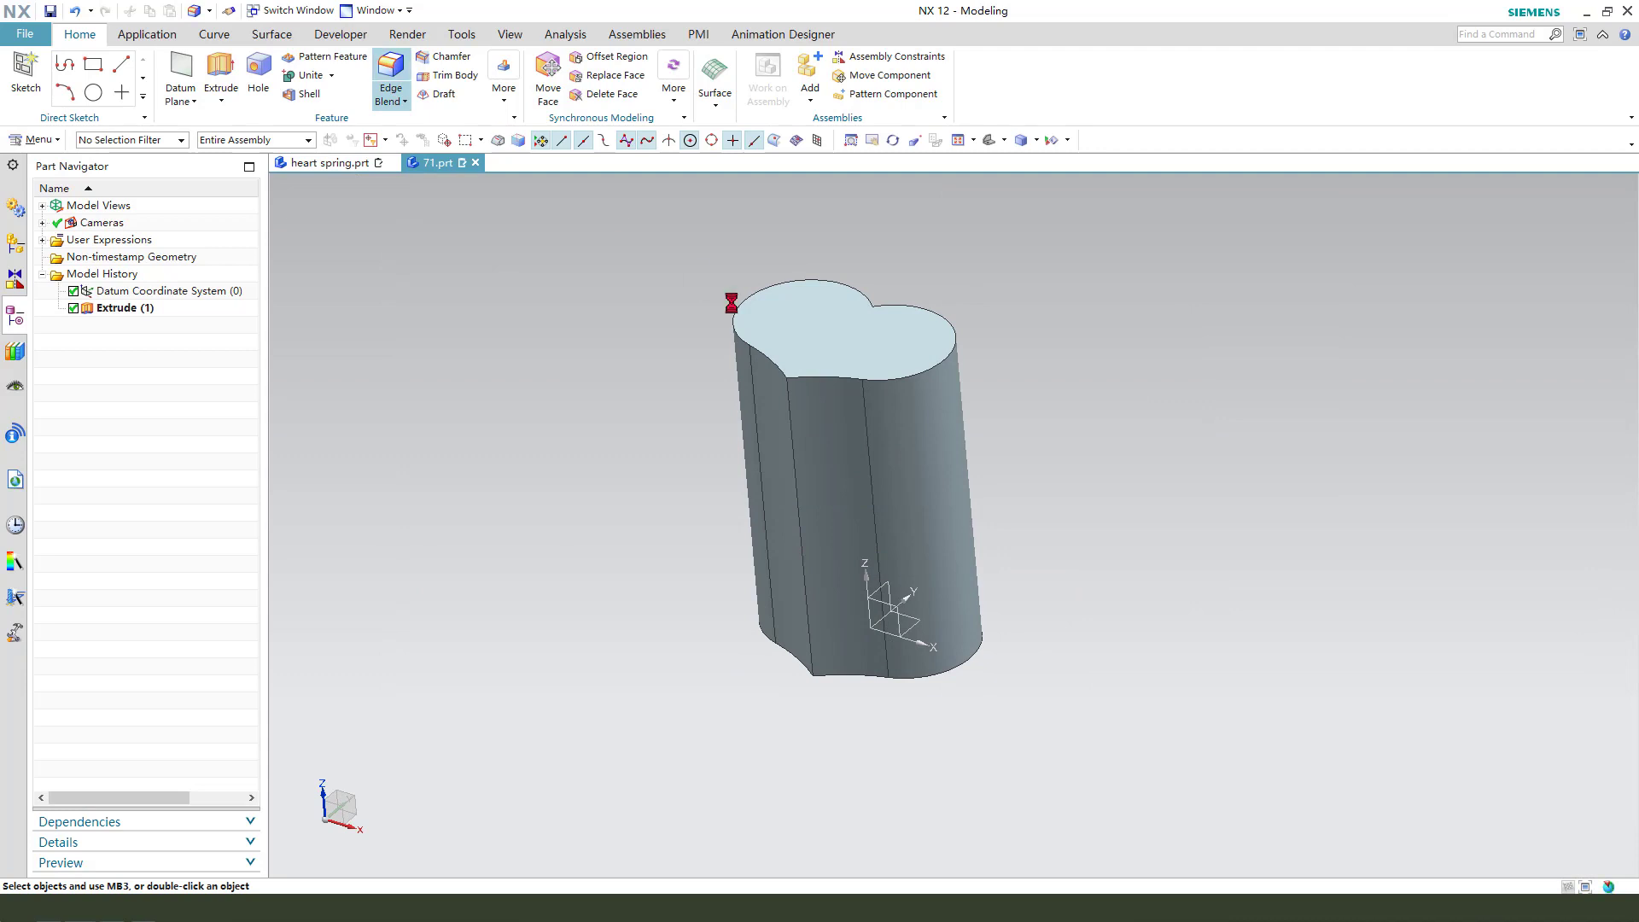
left_click(790, 414)
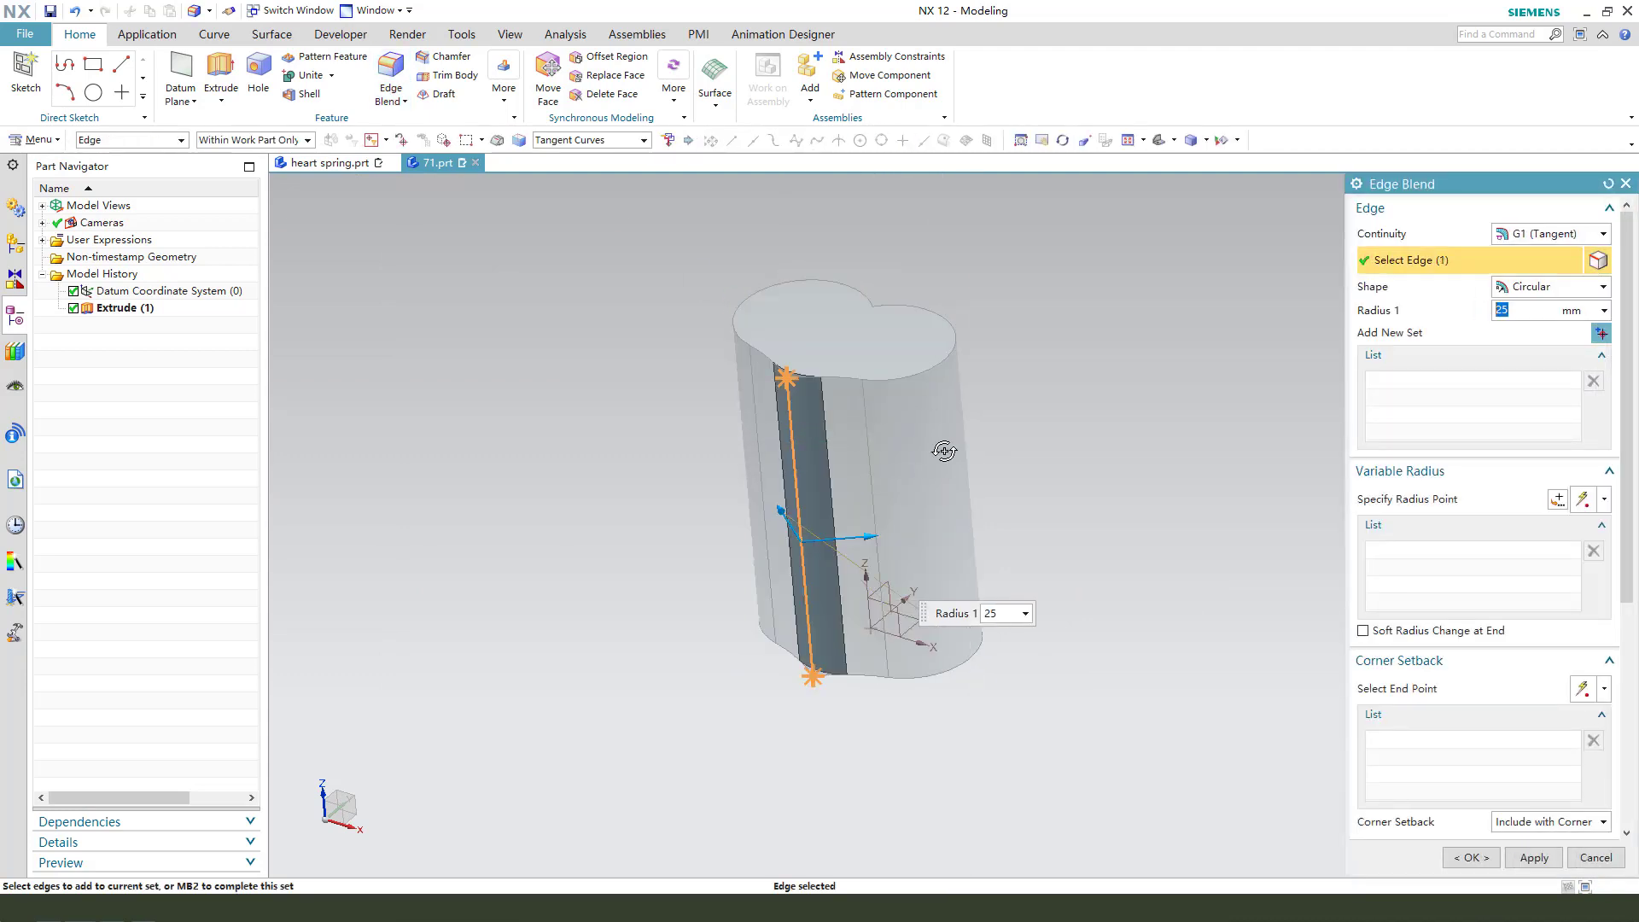
middle_click_drag(944, 451, 849, 435)
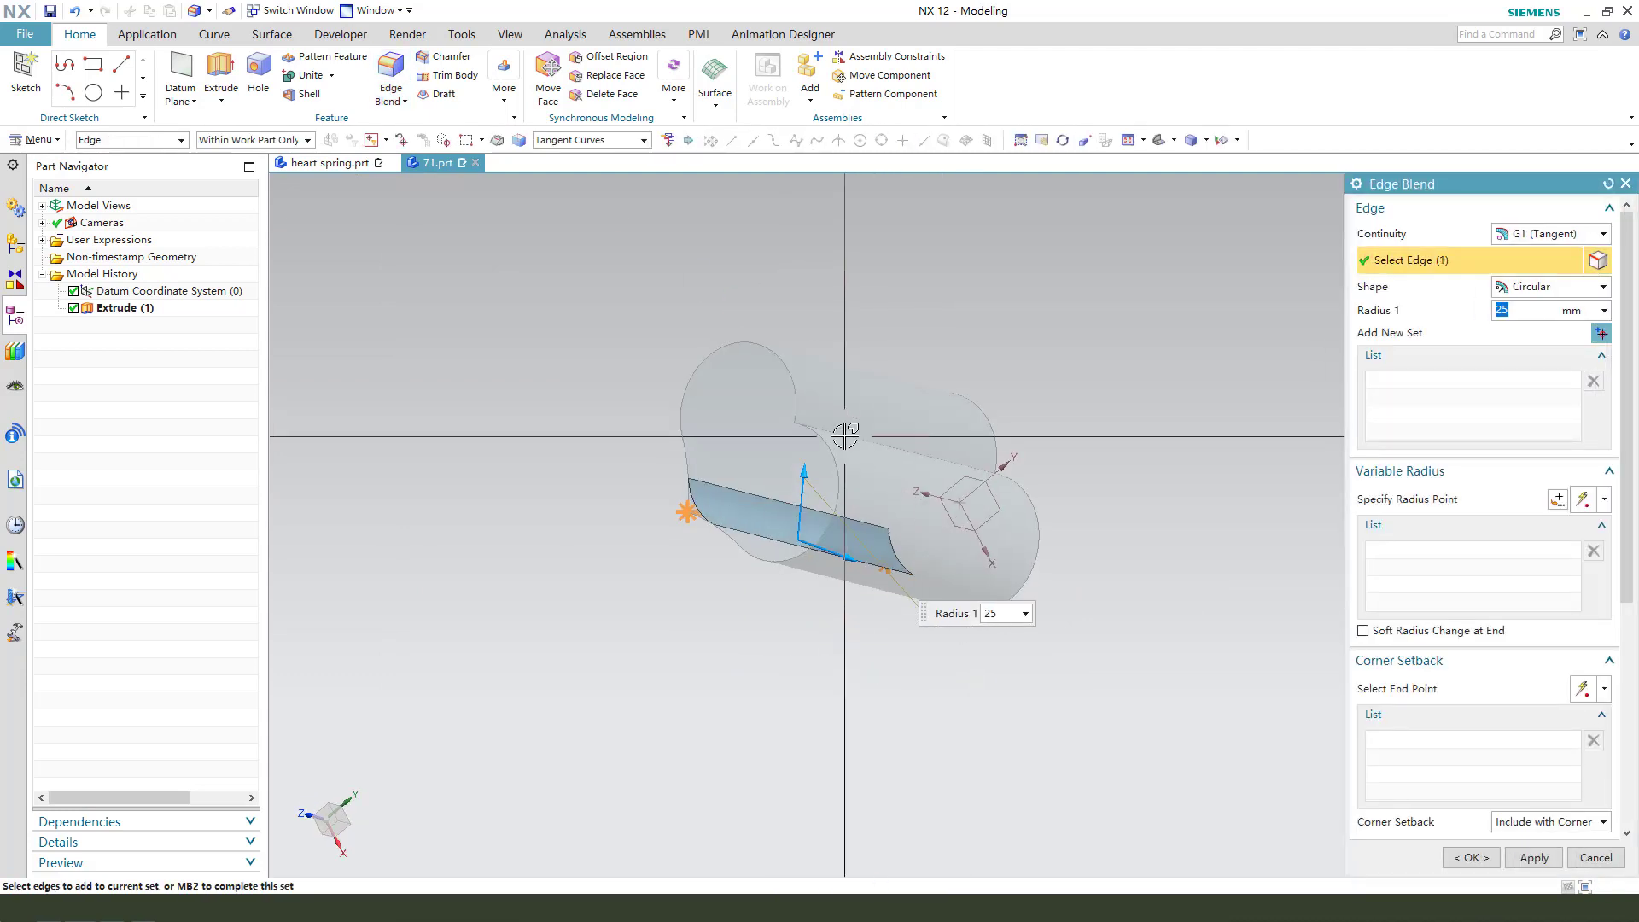
left_click(896, 462)
middle_click_drag(893, 699, 940, 651)
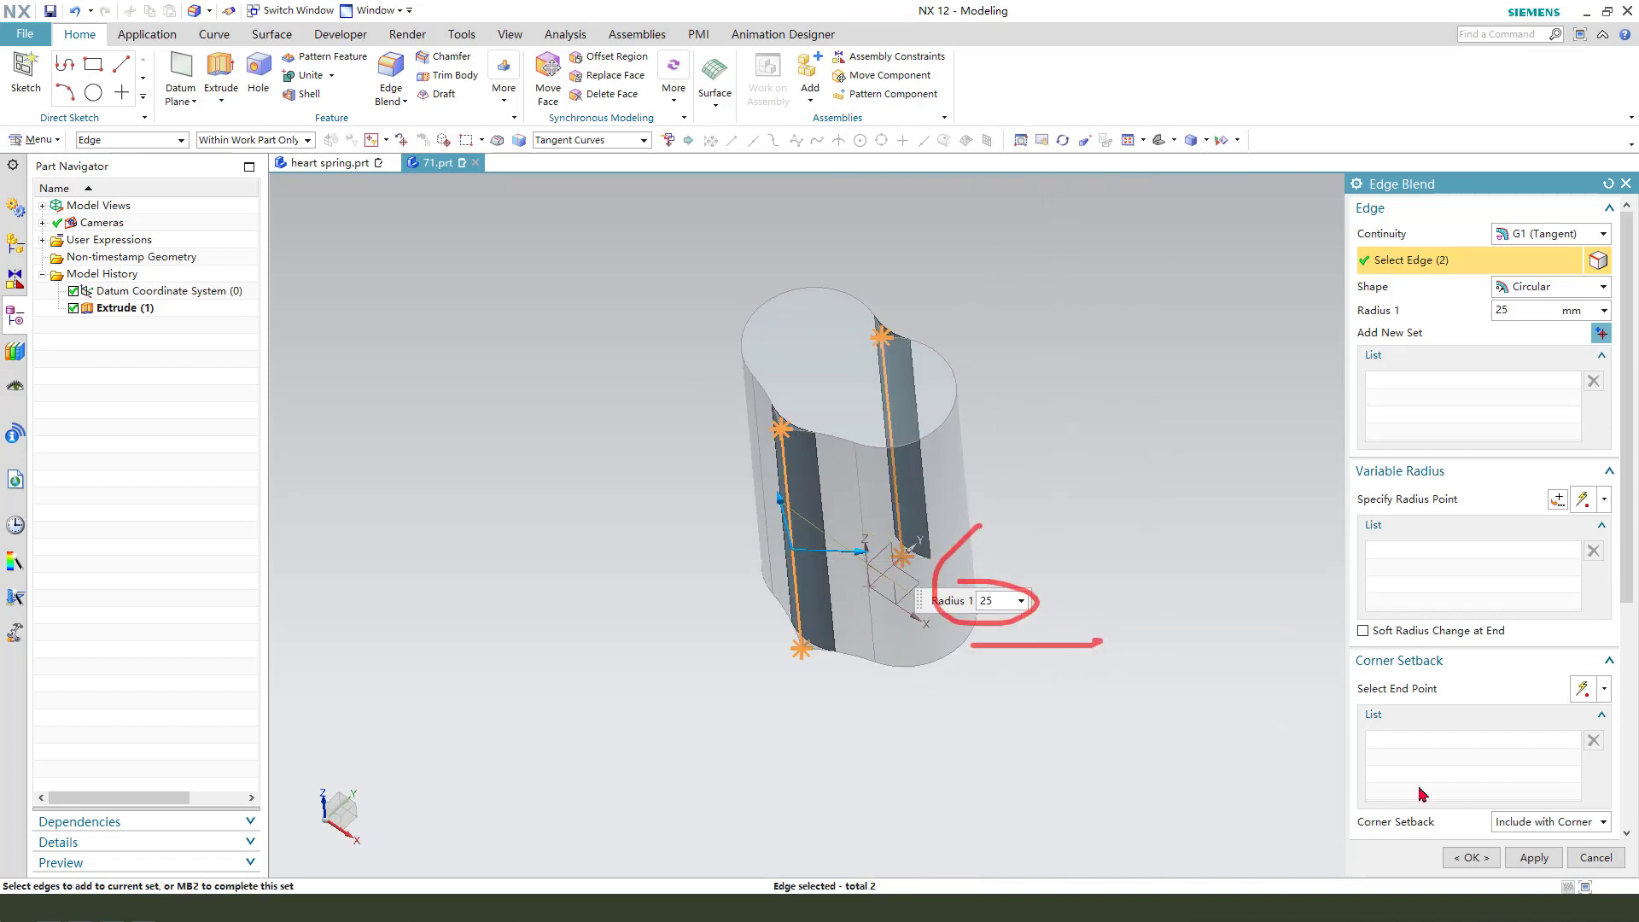
left_click(1486, 863)
Draw a line about 157 mm long from the origin along the Z axis, extending past the body's top face.
middle_click_drag(995, 614, 999, 574)
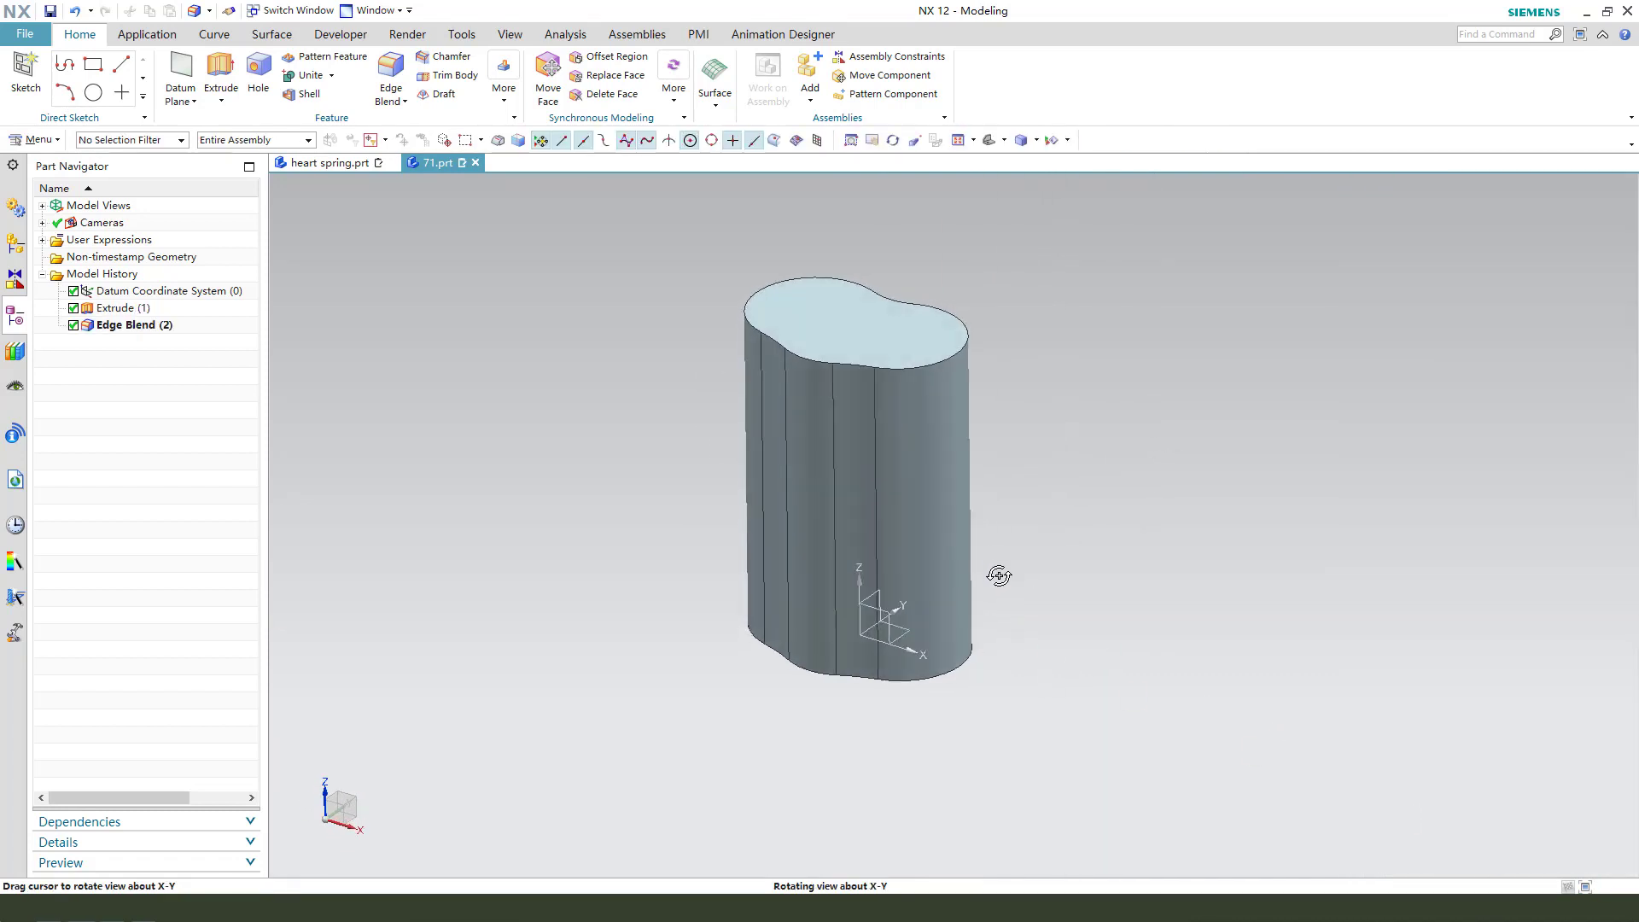
left_click(213, 37)
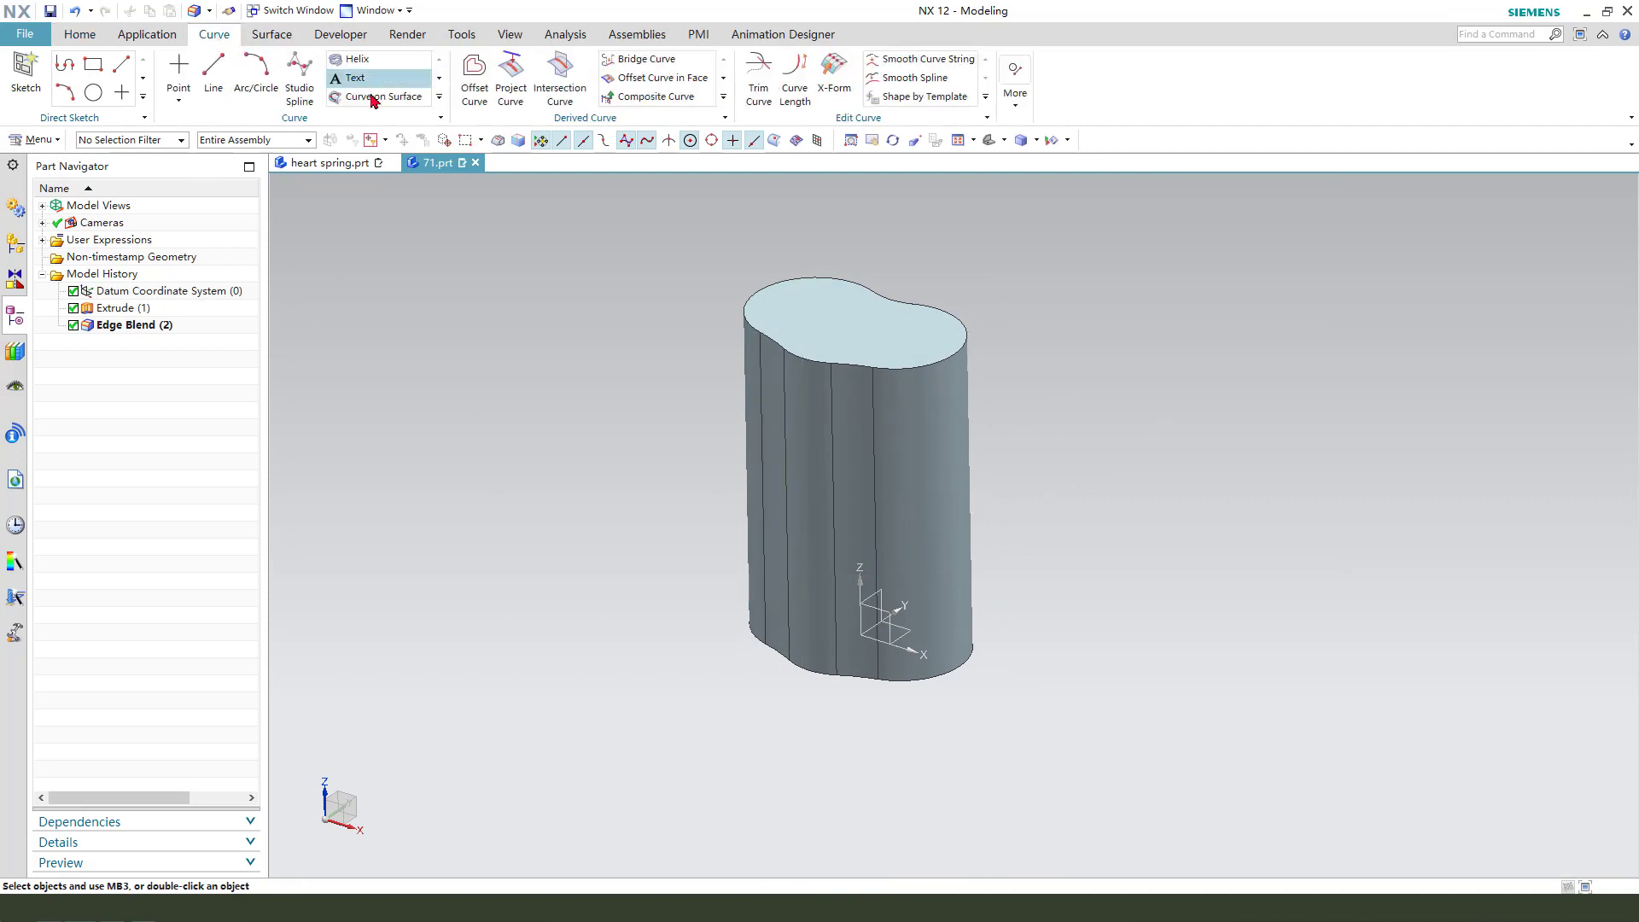
left_click(213, 69)
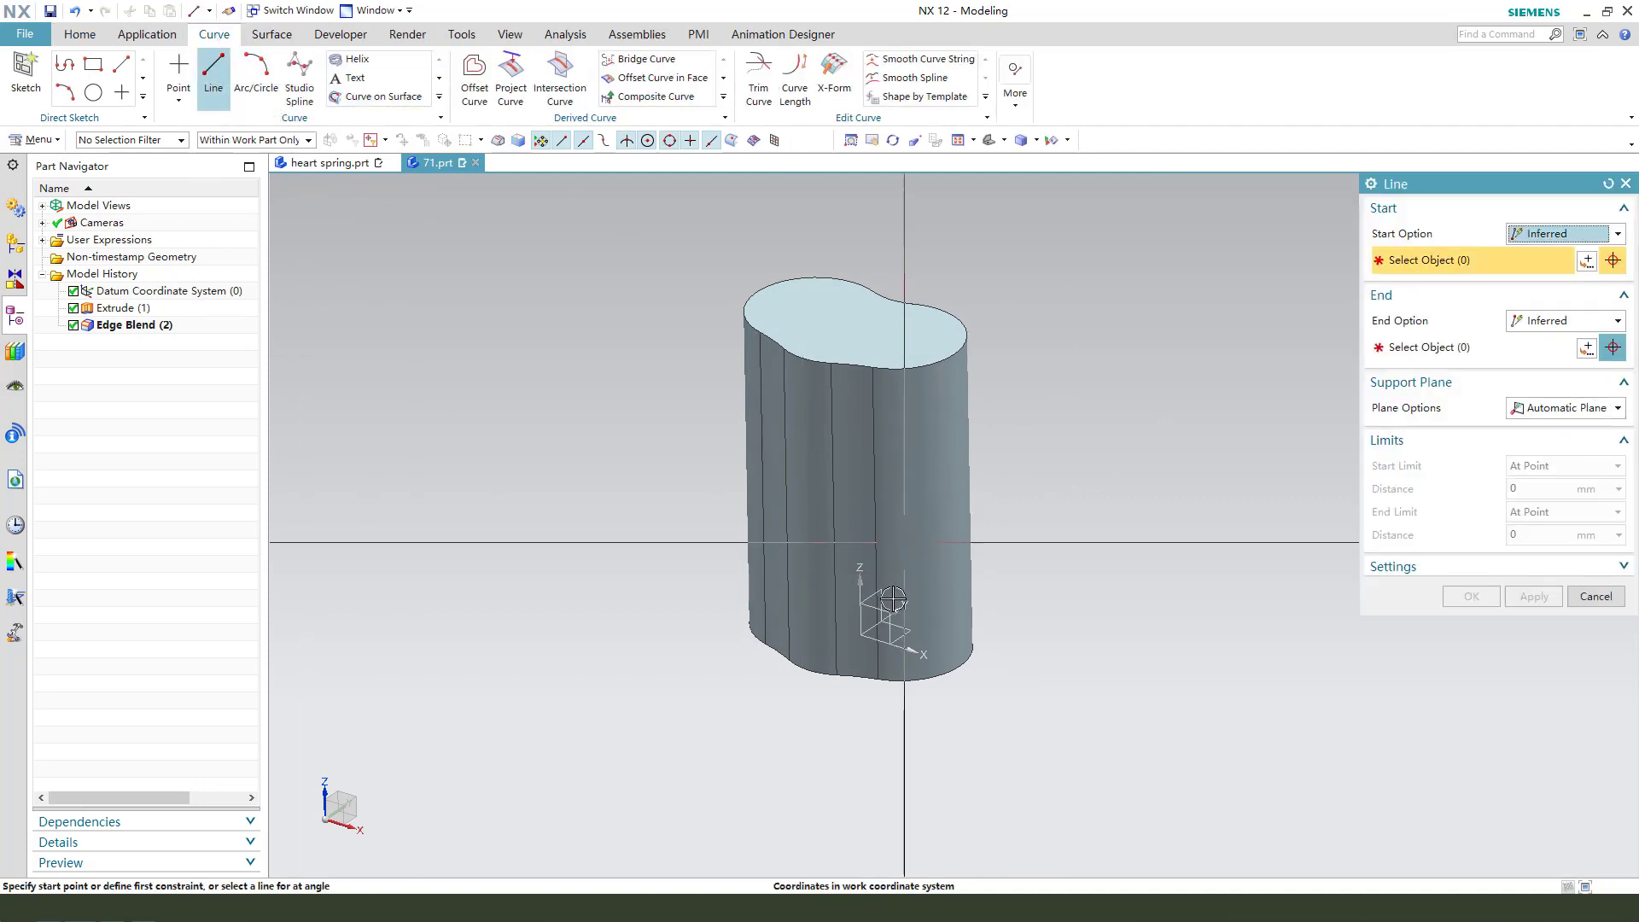
middle_click_drag(868, 683, 861, 618)
left_click(865, 618)
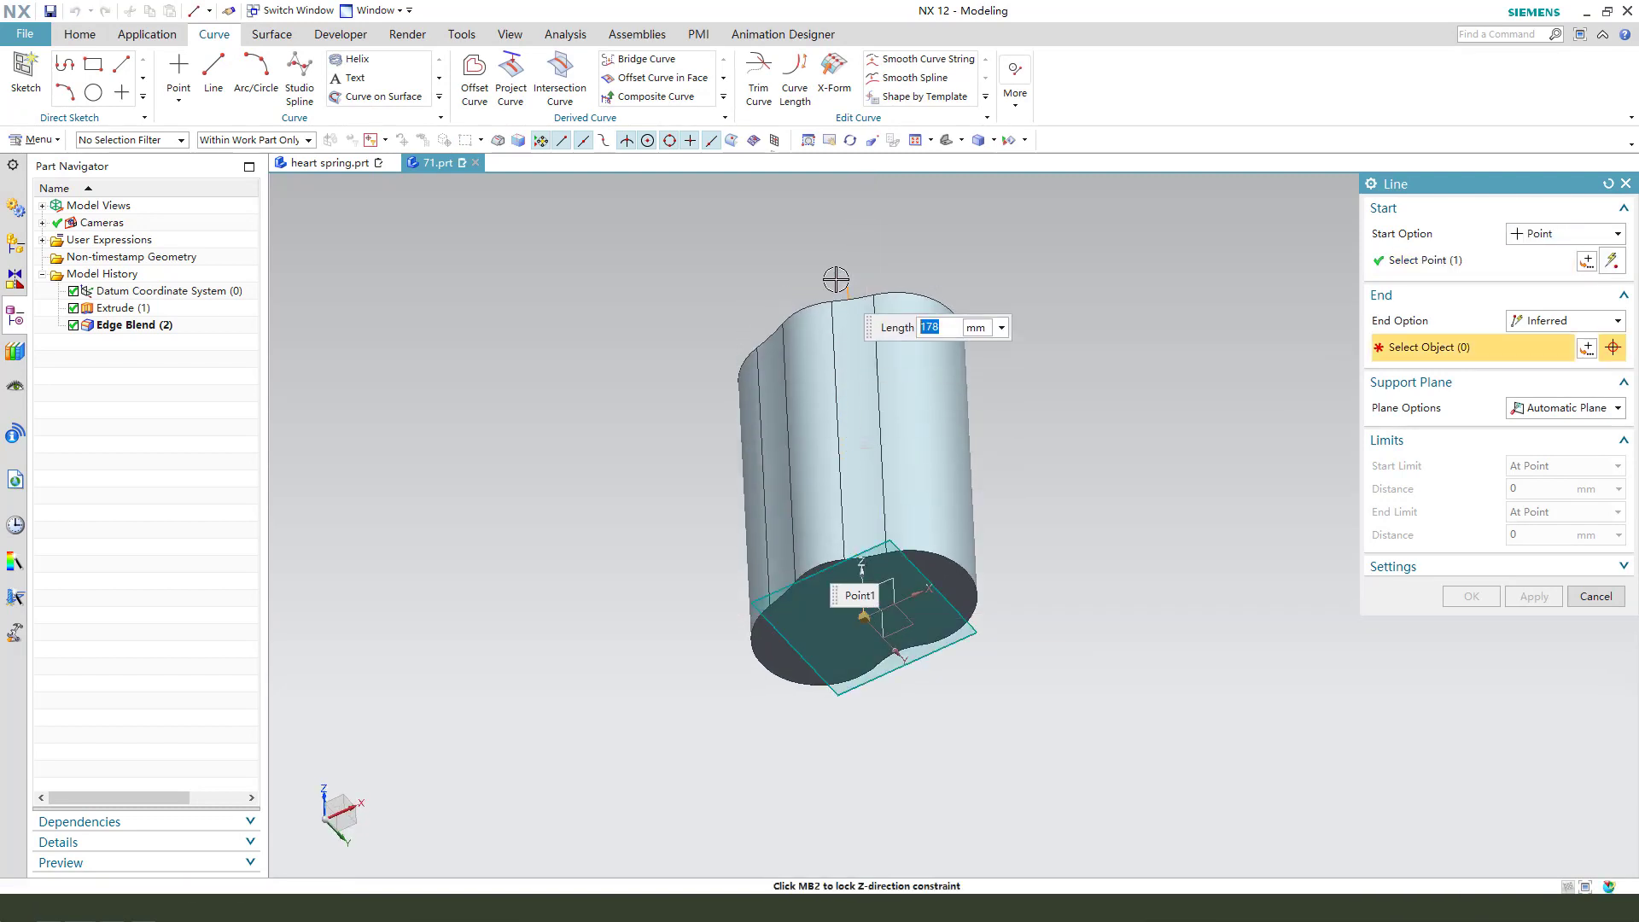
middle_click_drag(834, 278, 874, 259)
left_click(862, 265)
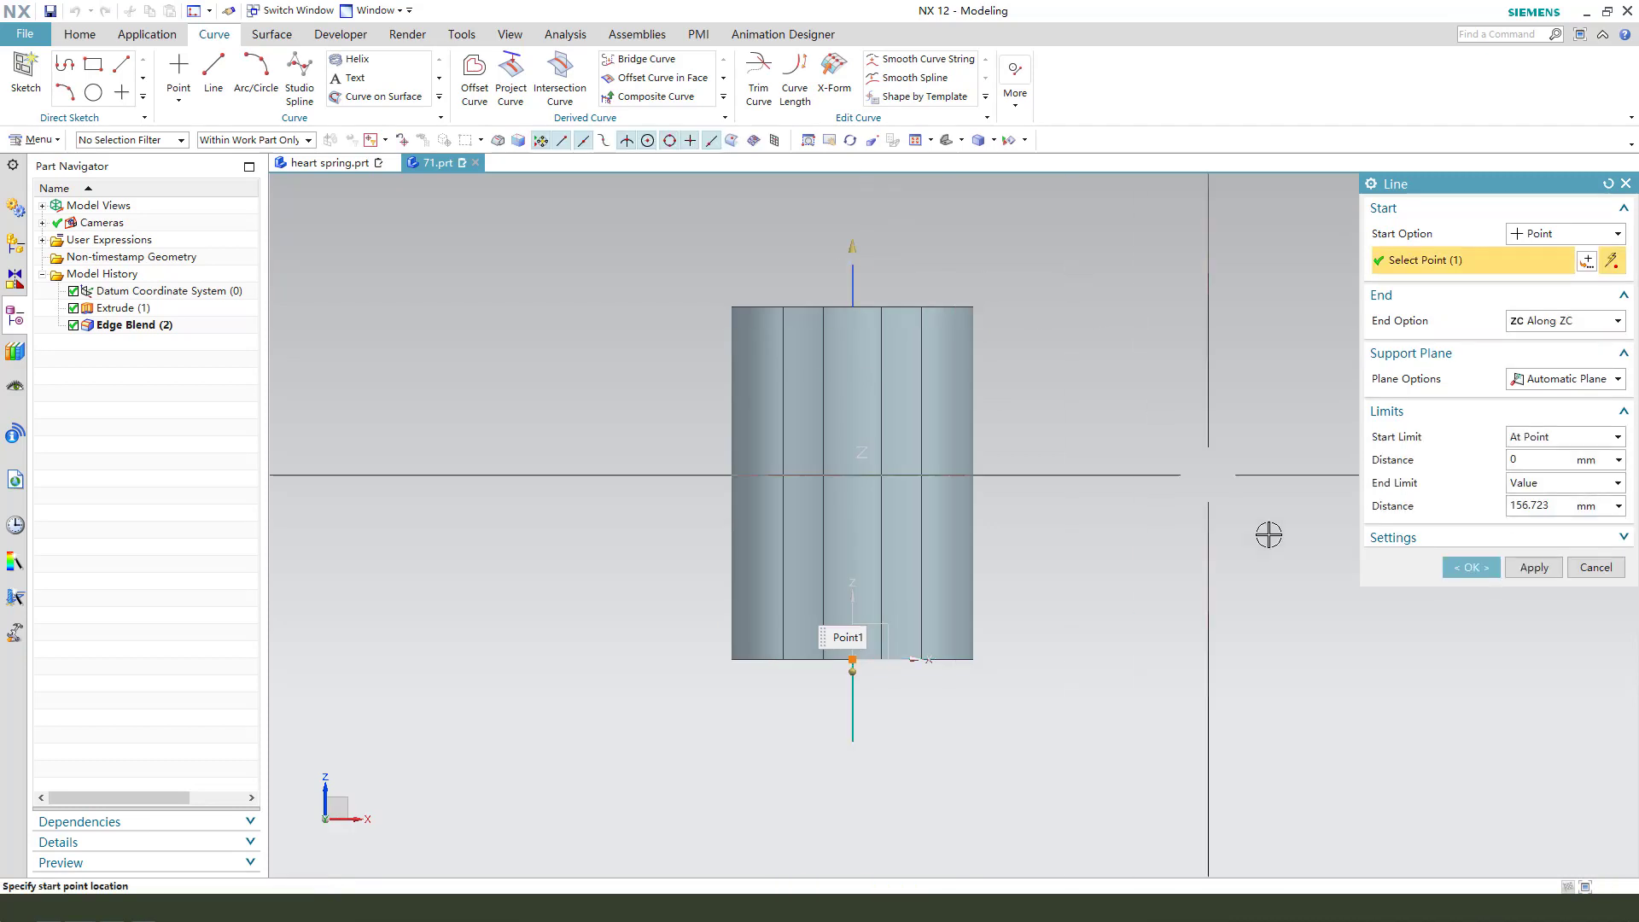
left_click(1534, 596)
Draw a second line from the origin along the X axis, extending beyond the heart body's side.
middle_click_drag(919, 698, 878, 661)
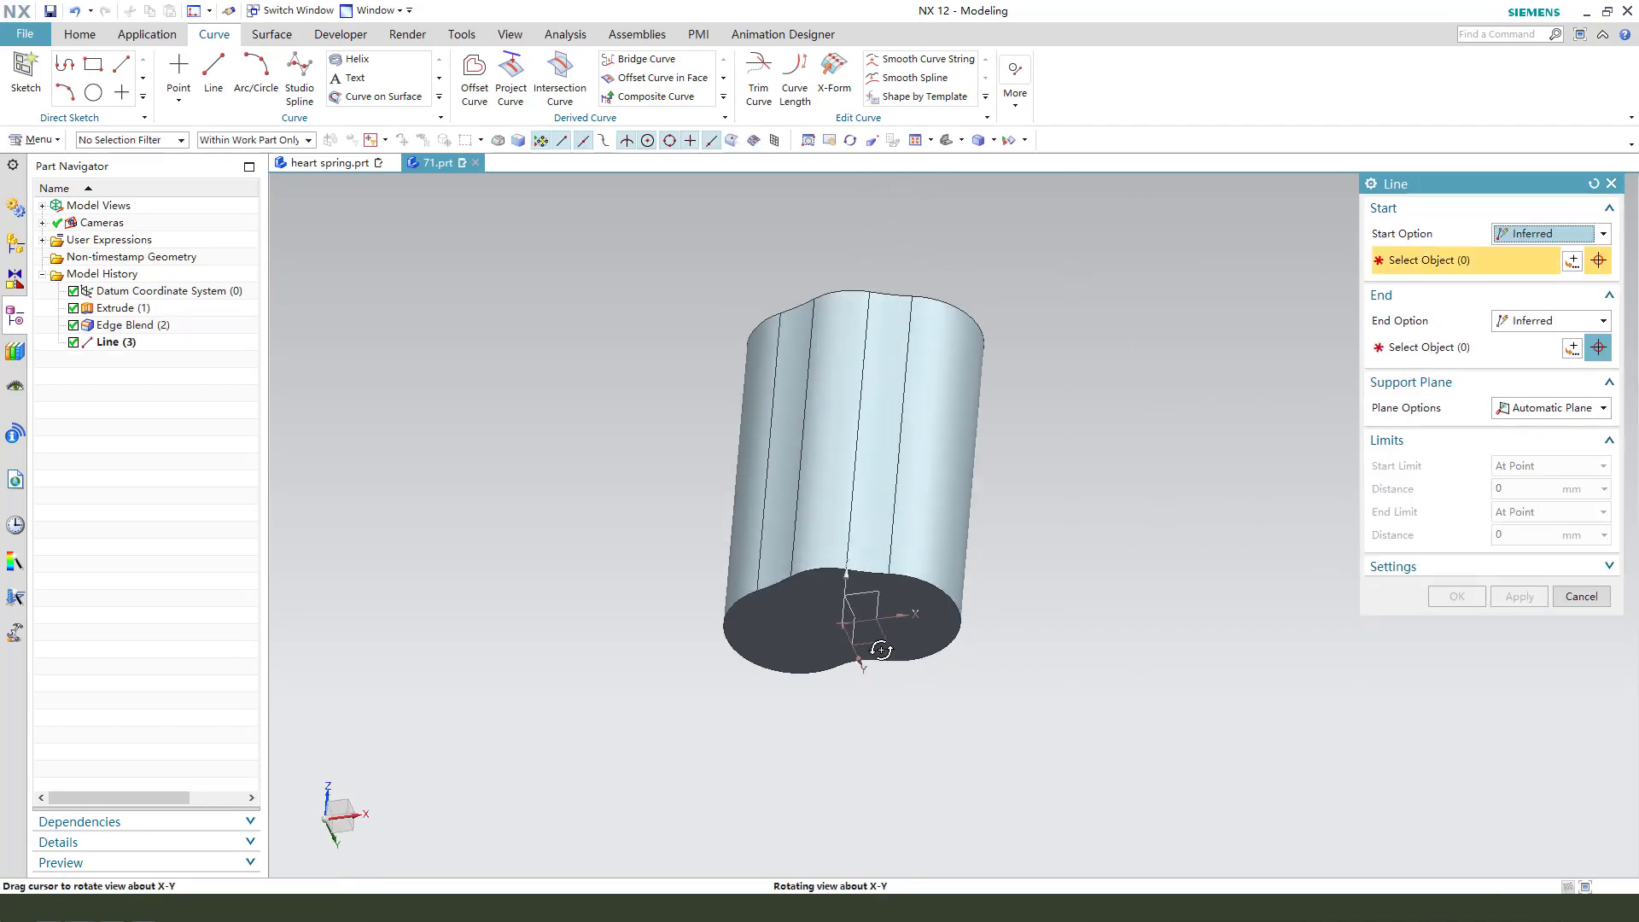
left_click(845, 624)
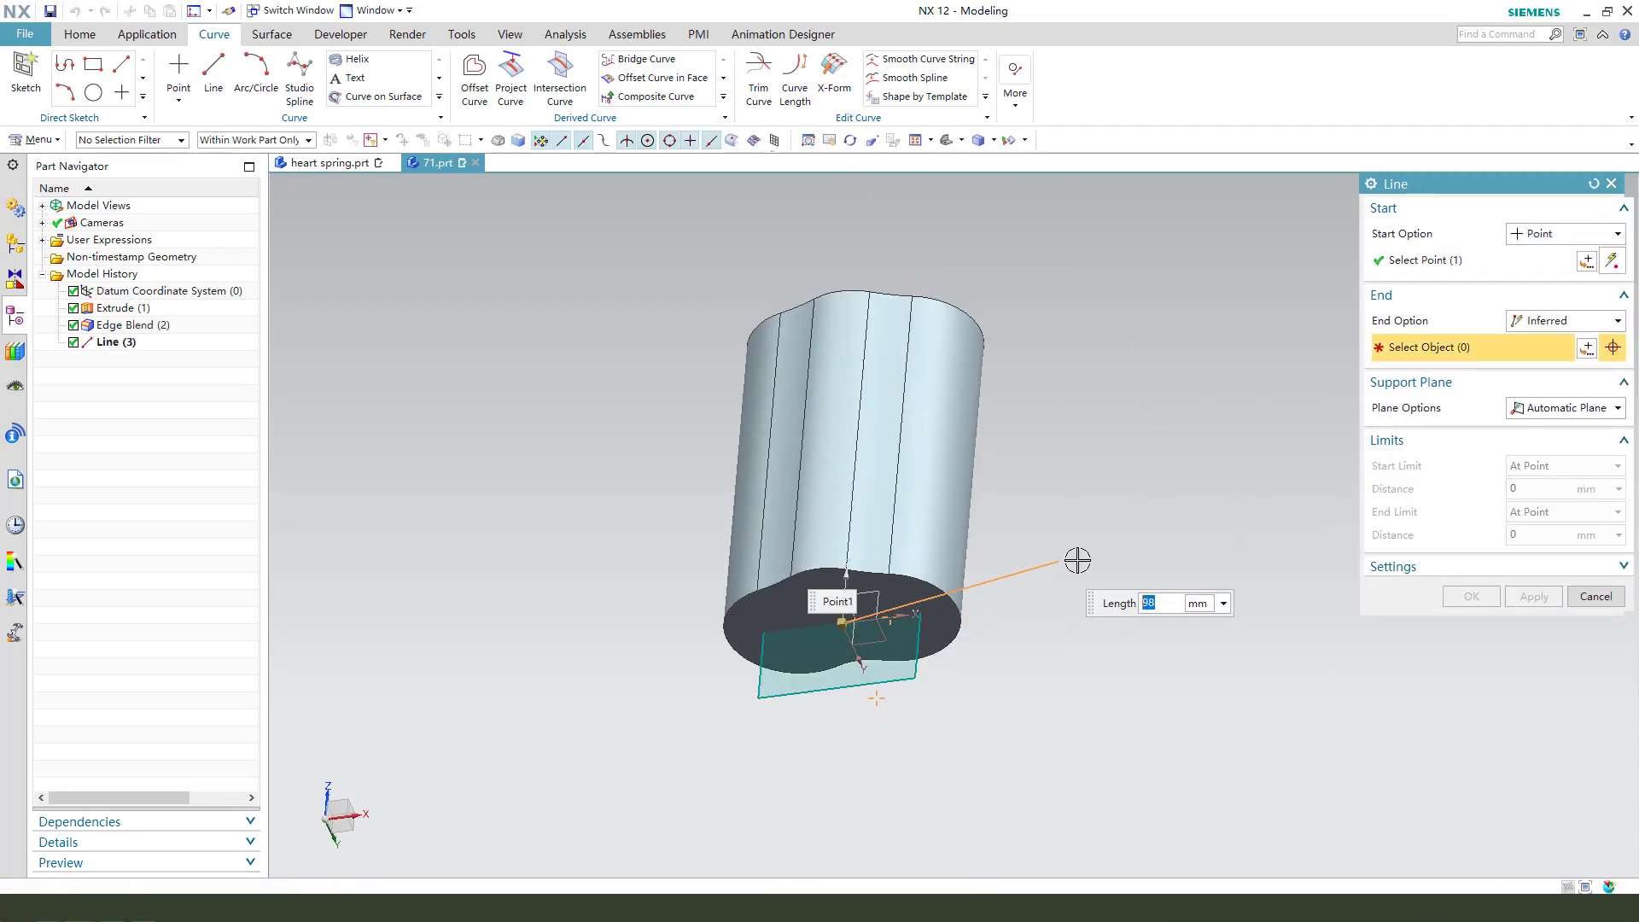
middle_click(1478, 586)
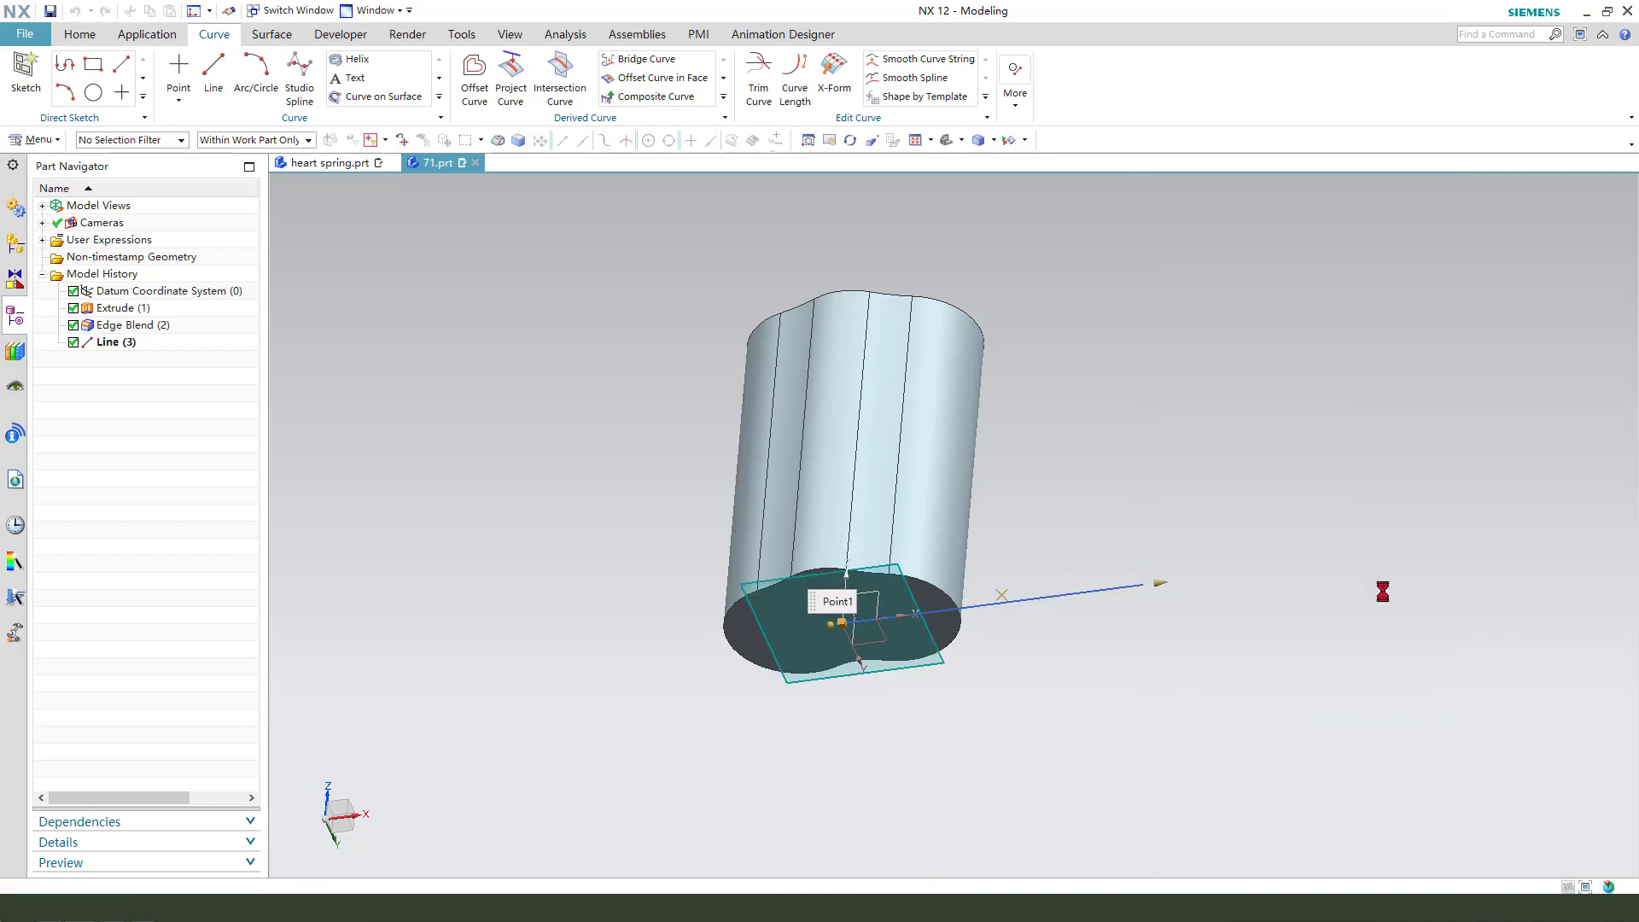
middle_click_drag(1384, 585, 1082, 721)
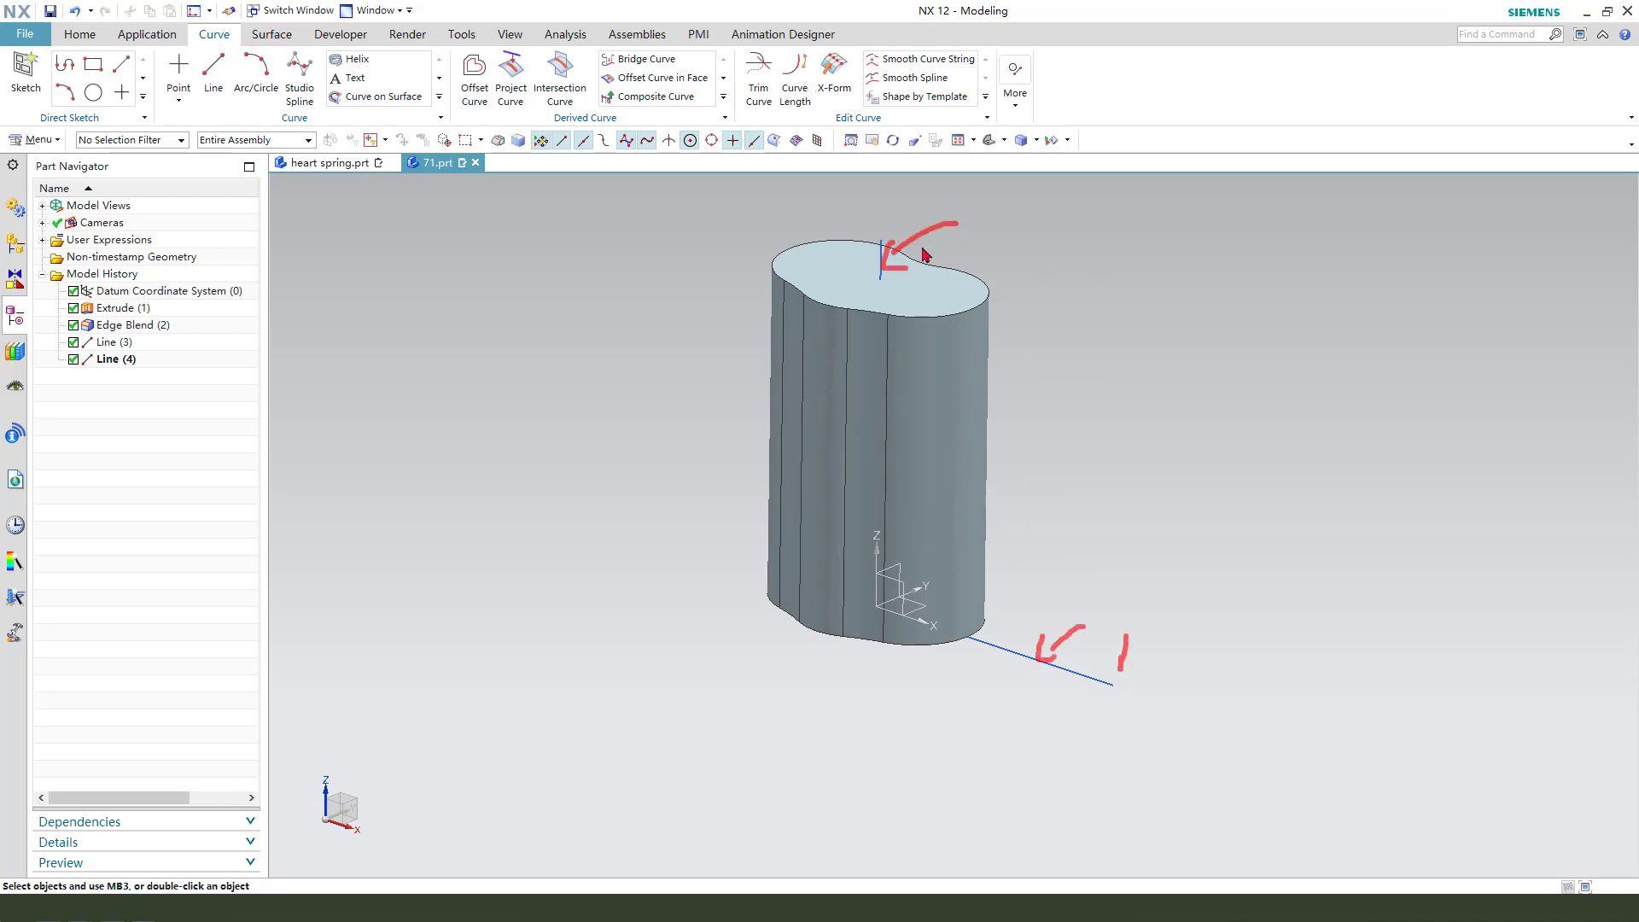
middle_click_drag(1082, 489, 1087, 538)
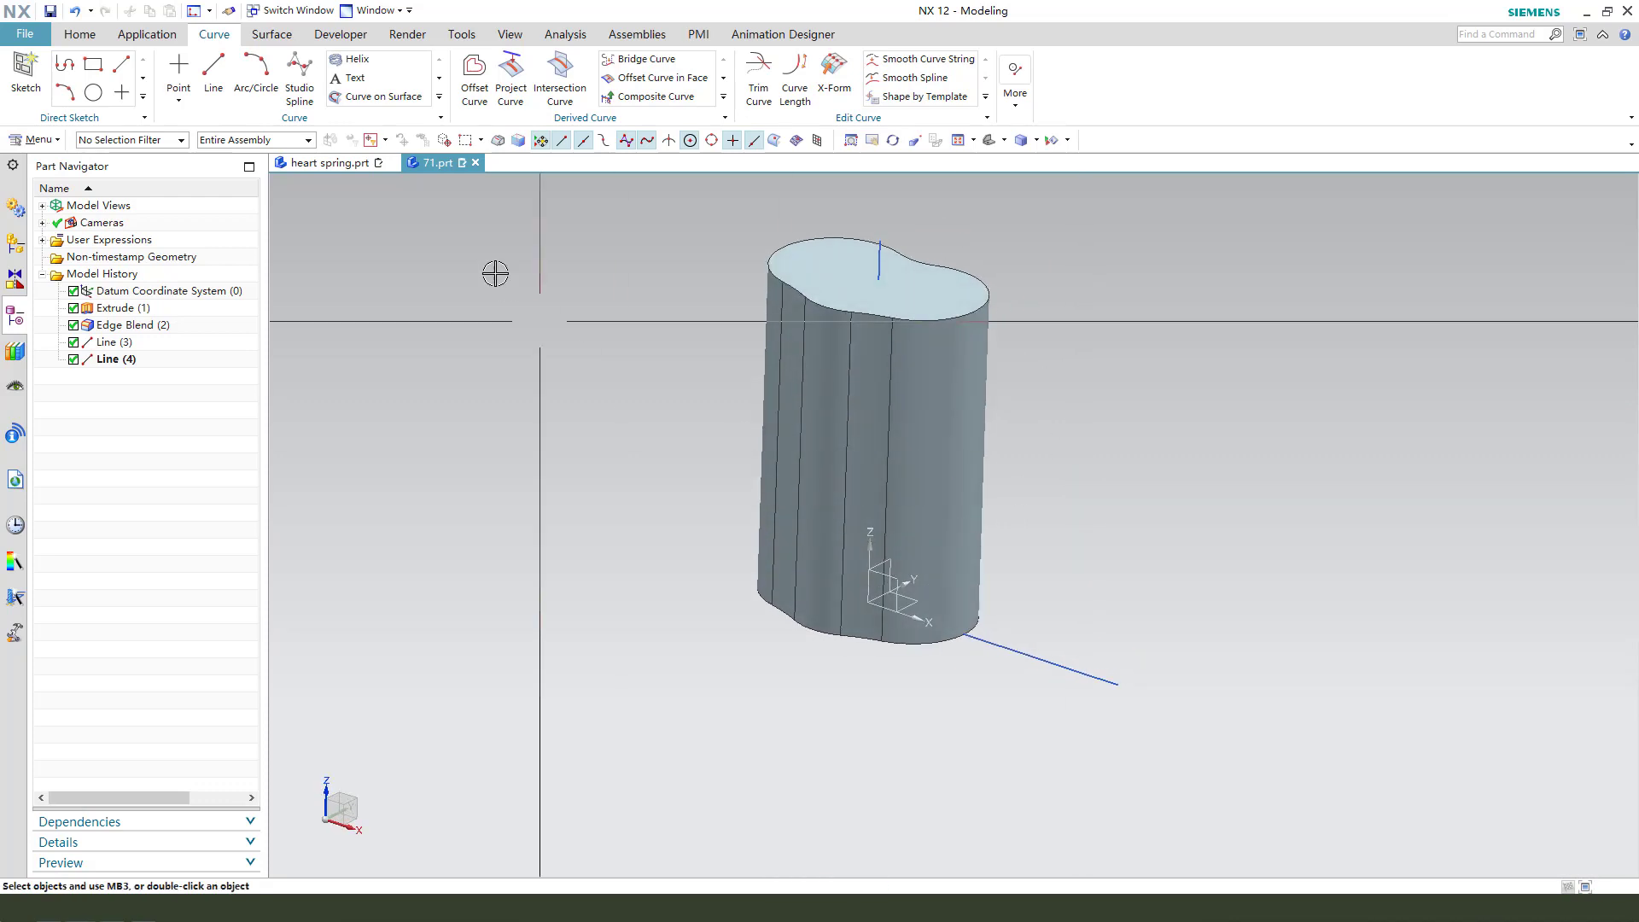
Start a Swept surface and set its section orientation method to Fixed.
left_click(273, 35)
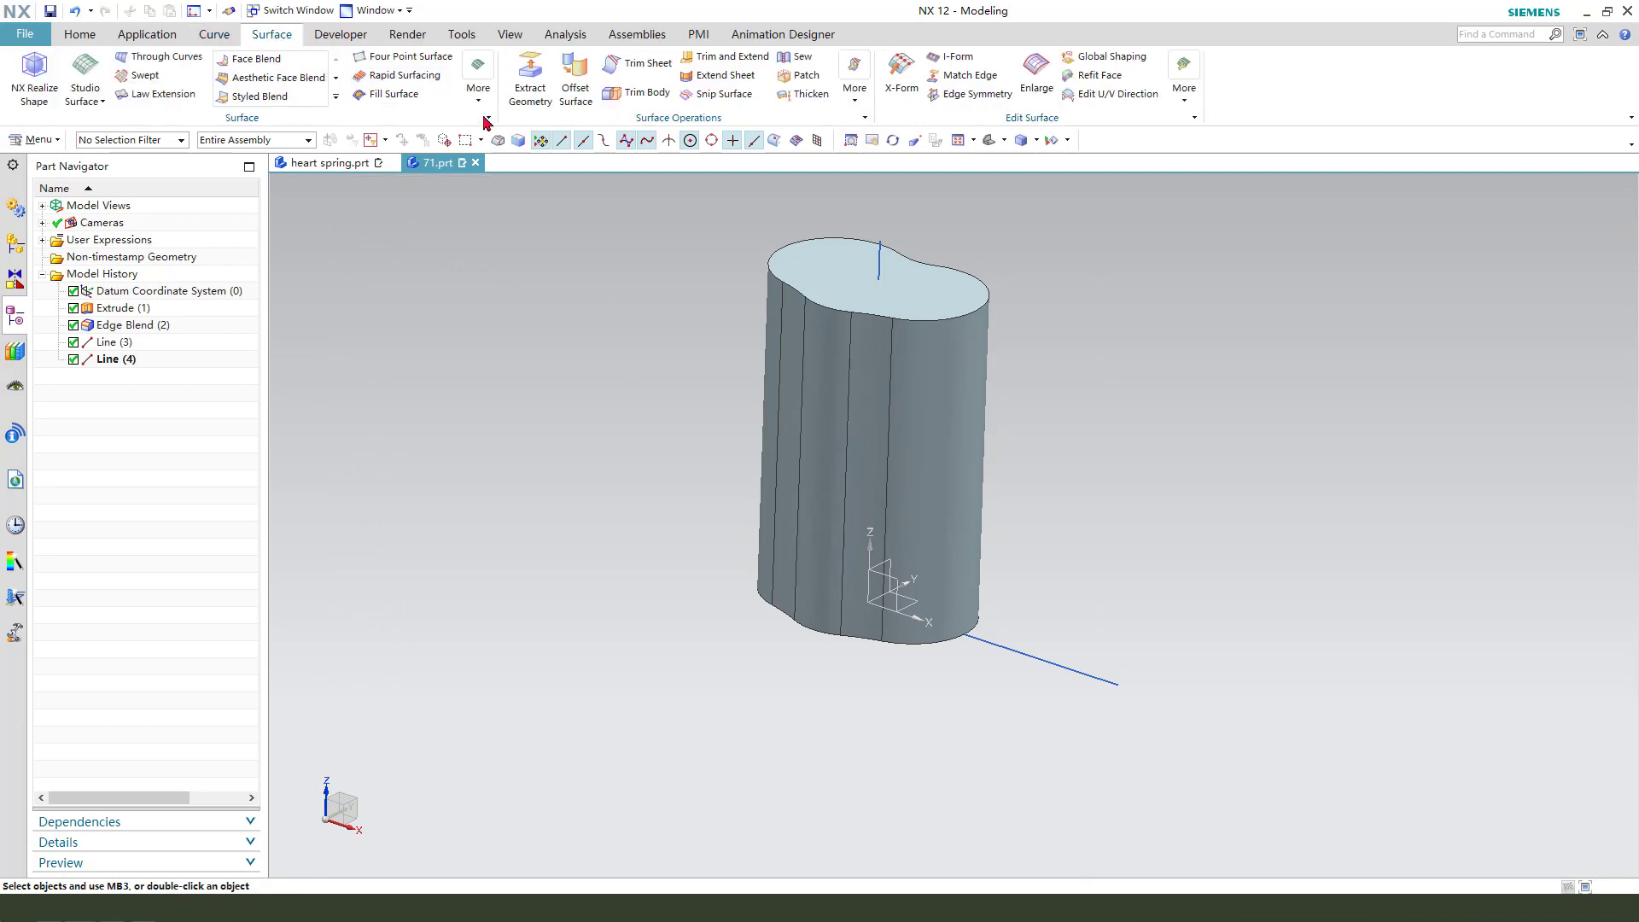
left_click(147, 76)
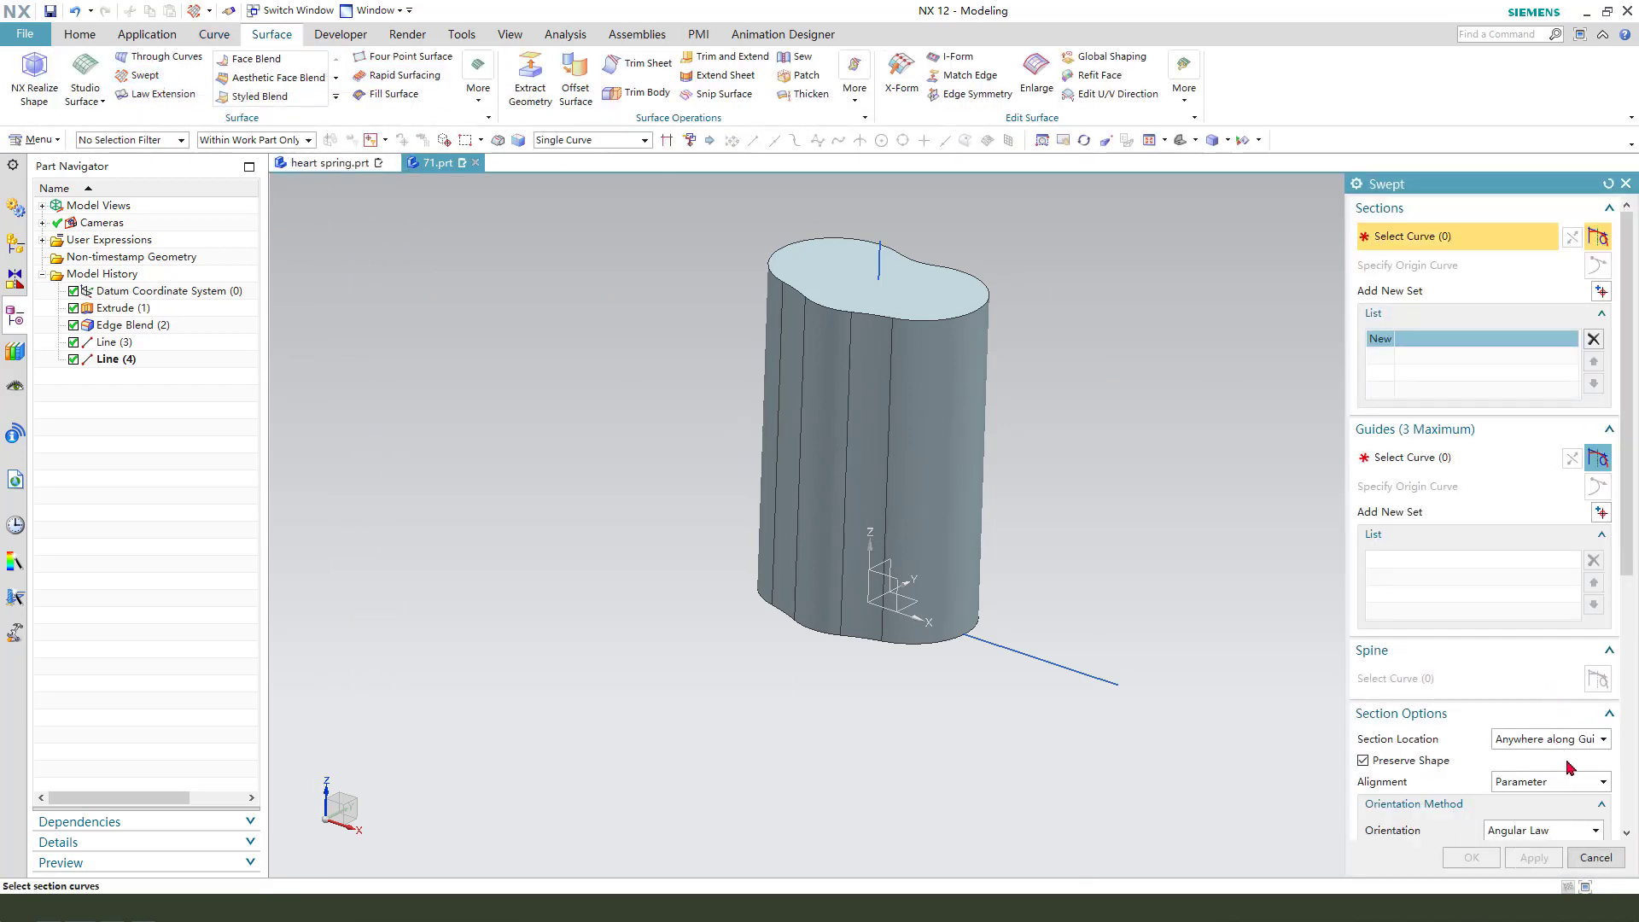
scroll(1571, 768, "down", 3)
left_click(1537, 728)
left_click(1528, 746)
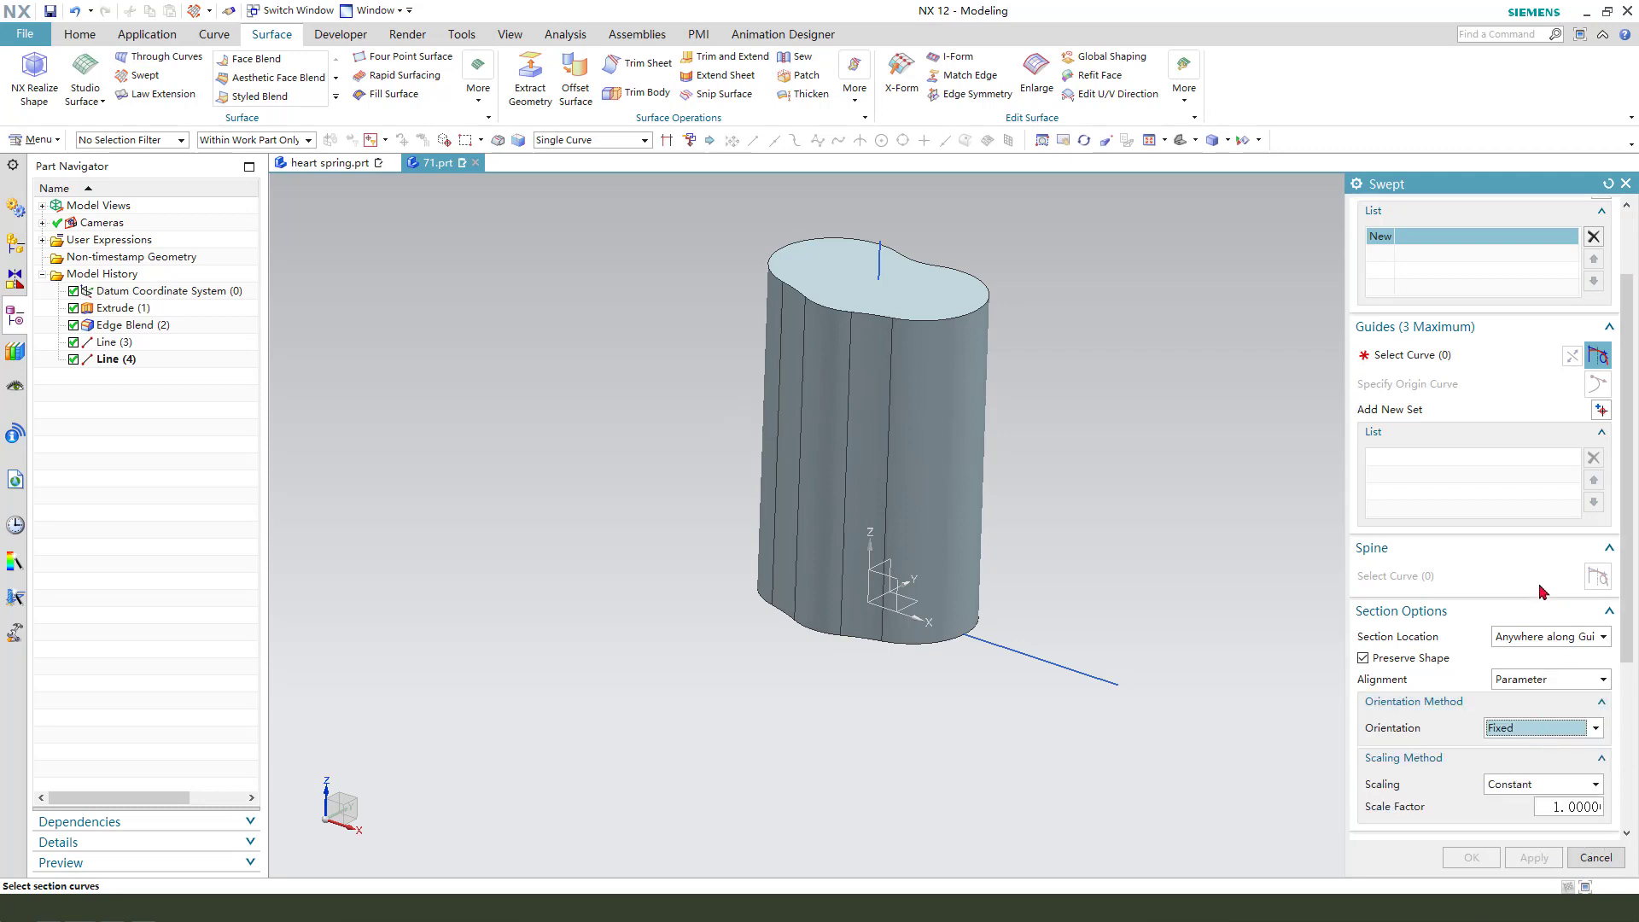
scroll(1514, 591, "up", 3)
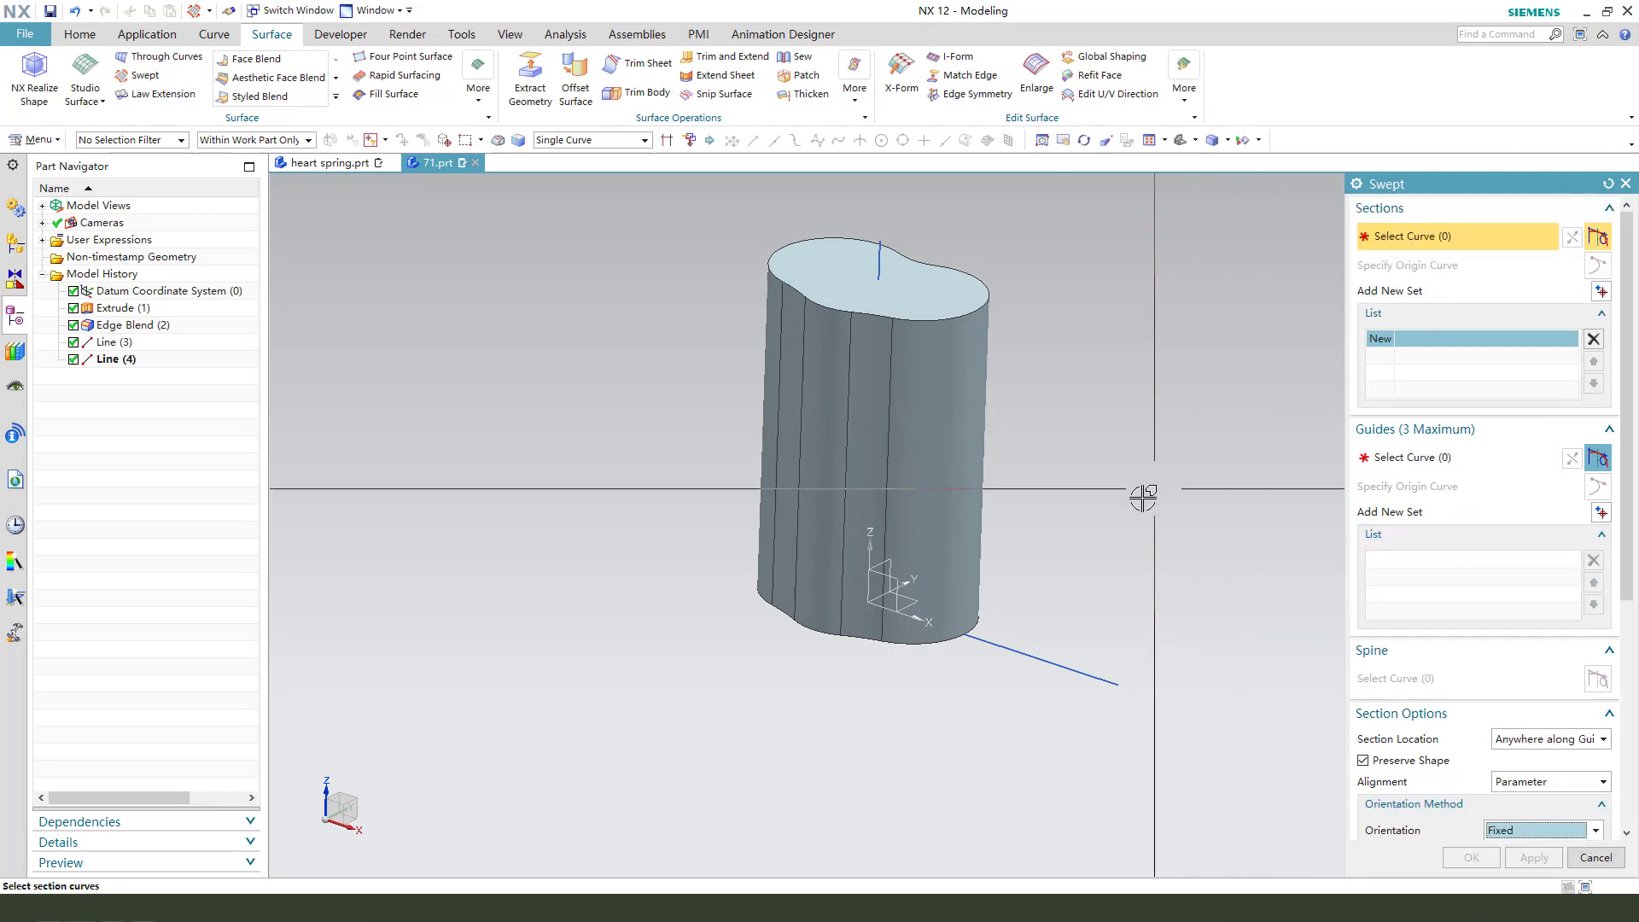
Use the horizontal X-axis line as the sweep's section and the vertical Z-axis line as its guide.
left_click(1032, 650)
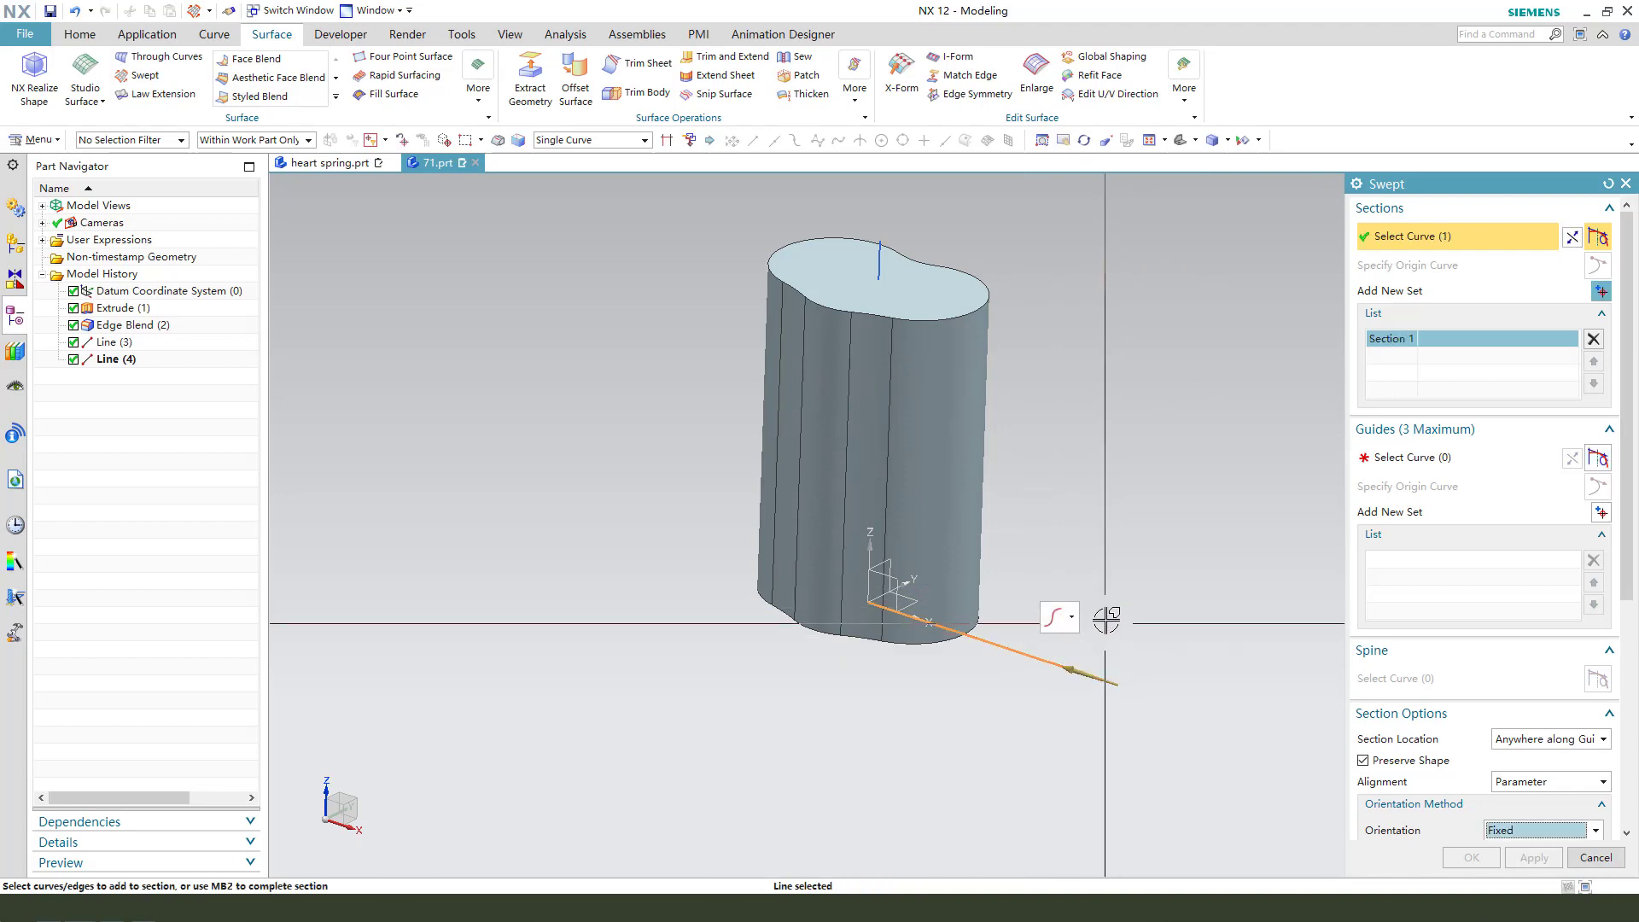
left_click_drag(1135, 539, 1051, 632)
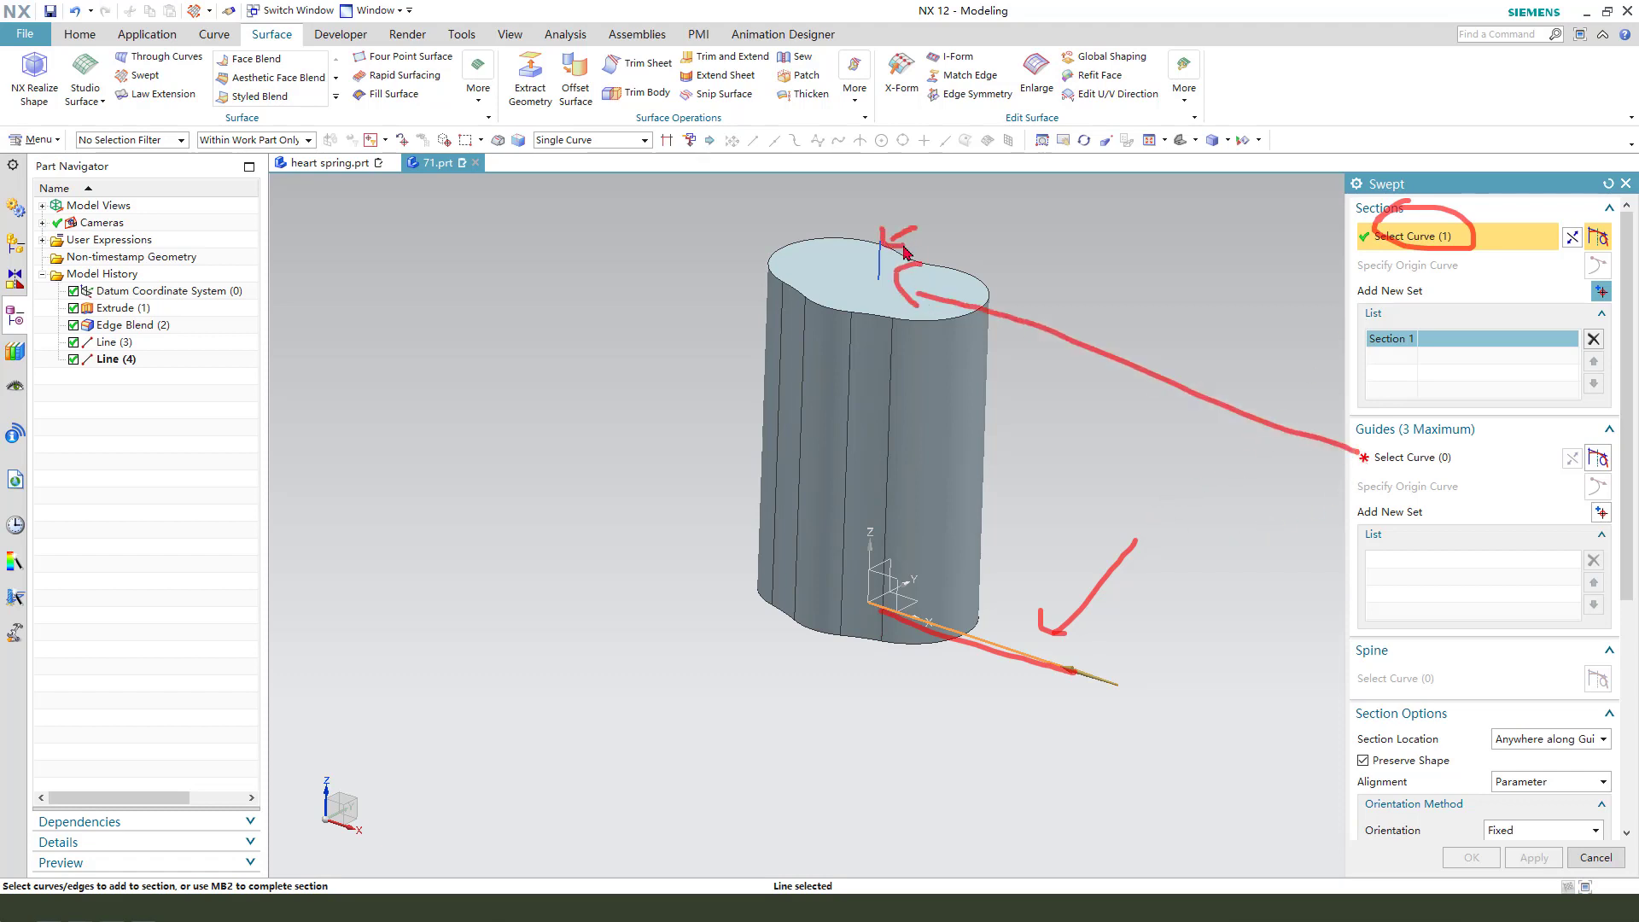
key("Escape")
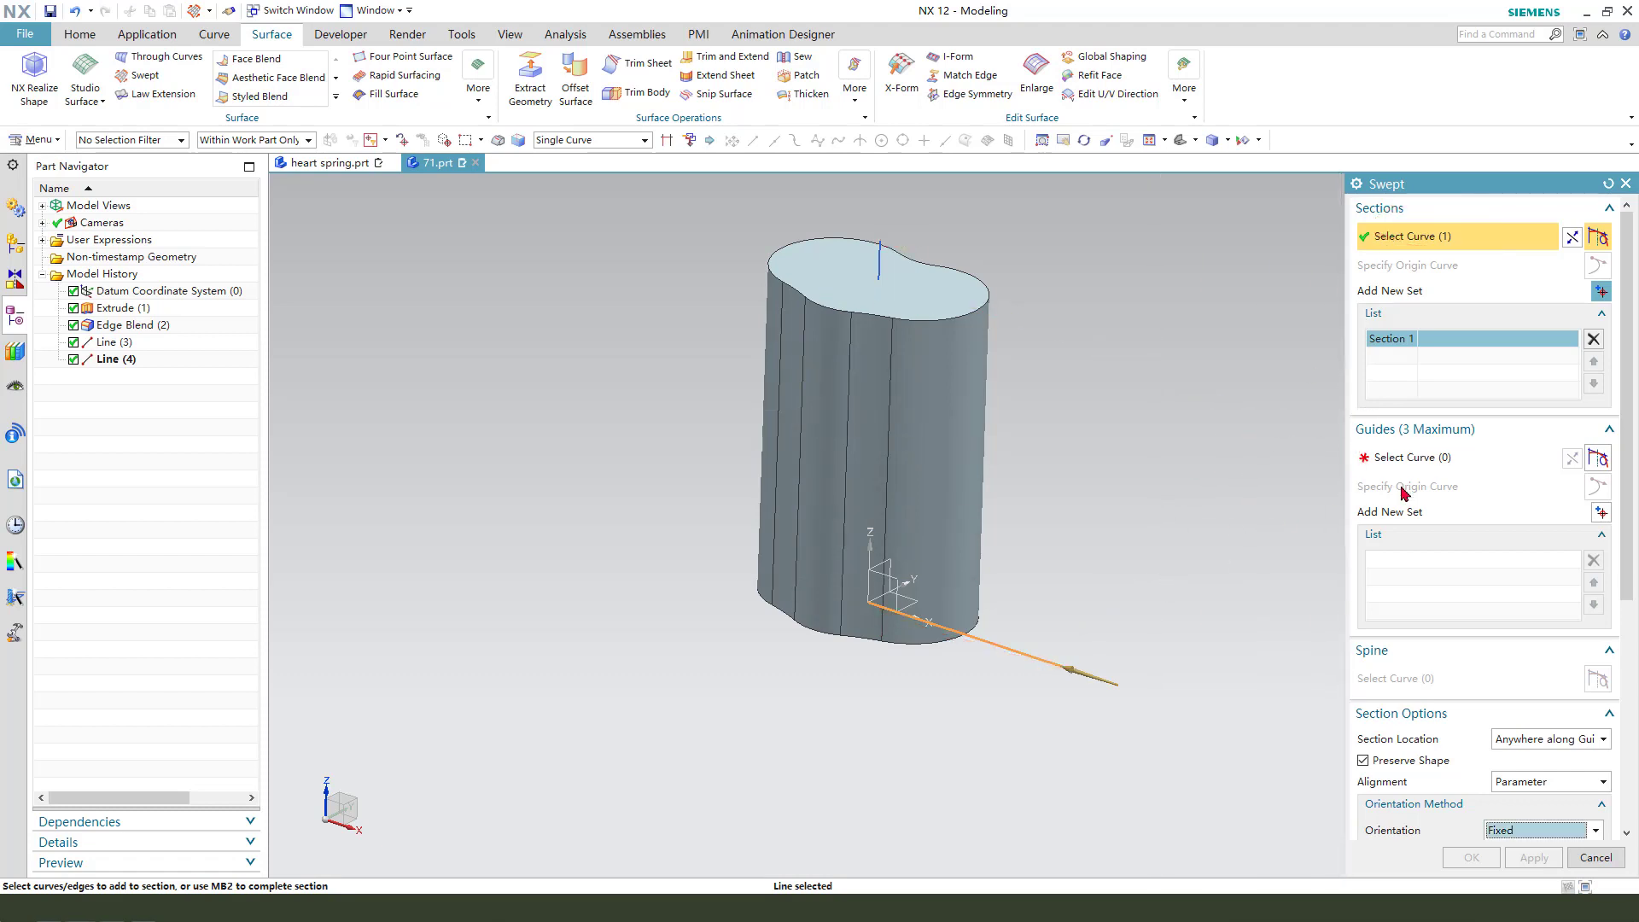
left_click(1407, 462)
left_click(885, 271)
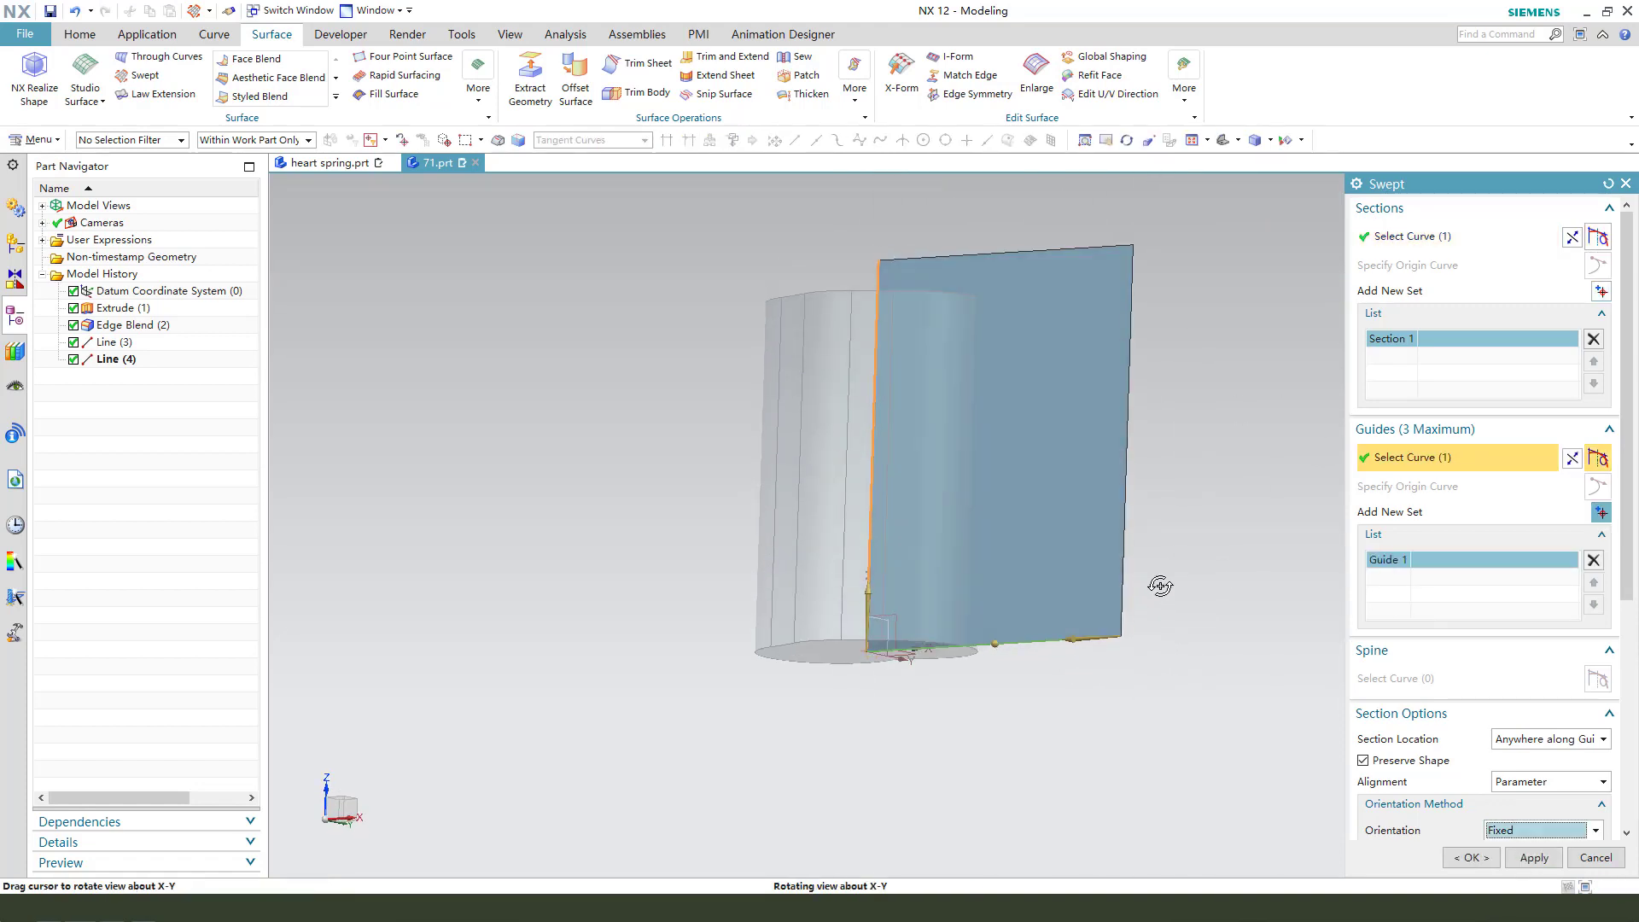
Set the sweep's orientation to a linear Angular Law from 0 to 3600 degrees and create the spiral surface.
scroll(1528, 696, "down", 3)
scroll(1533, 698, "down", 1)
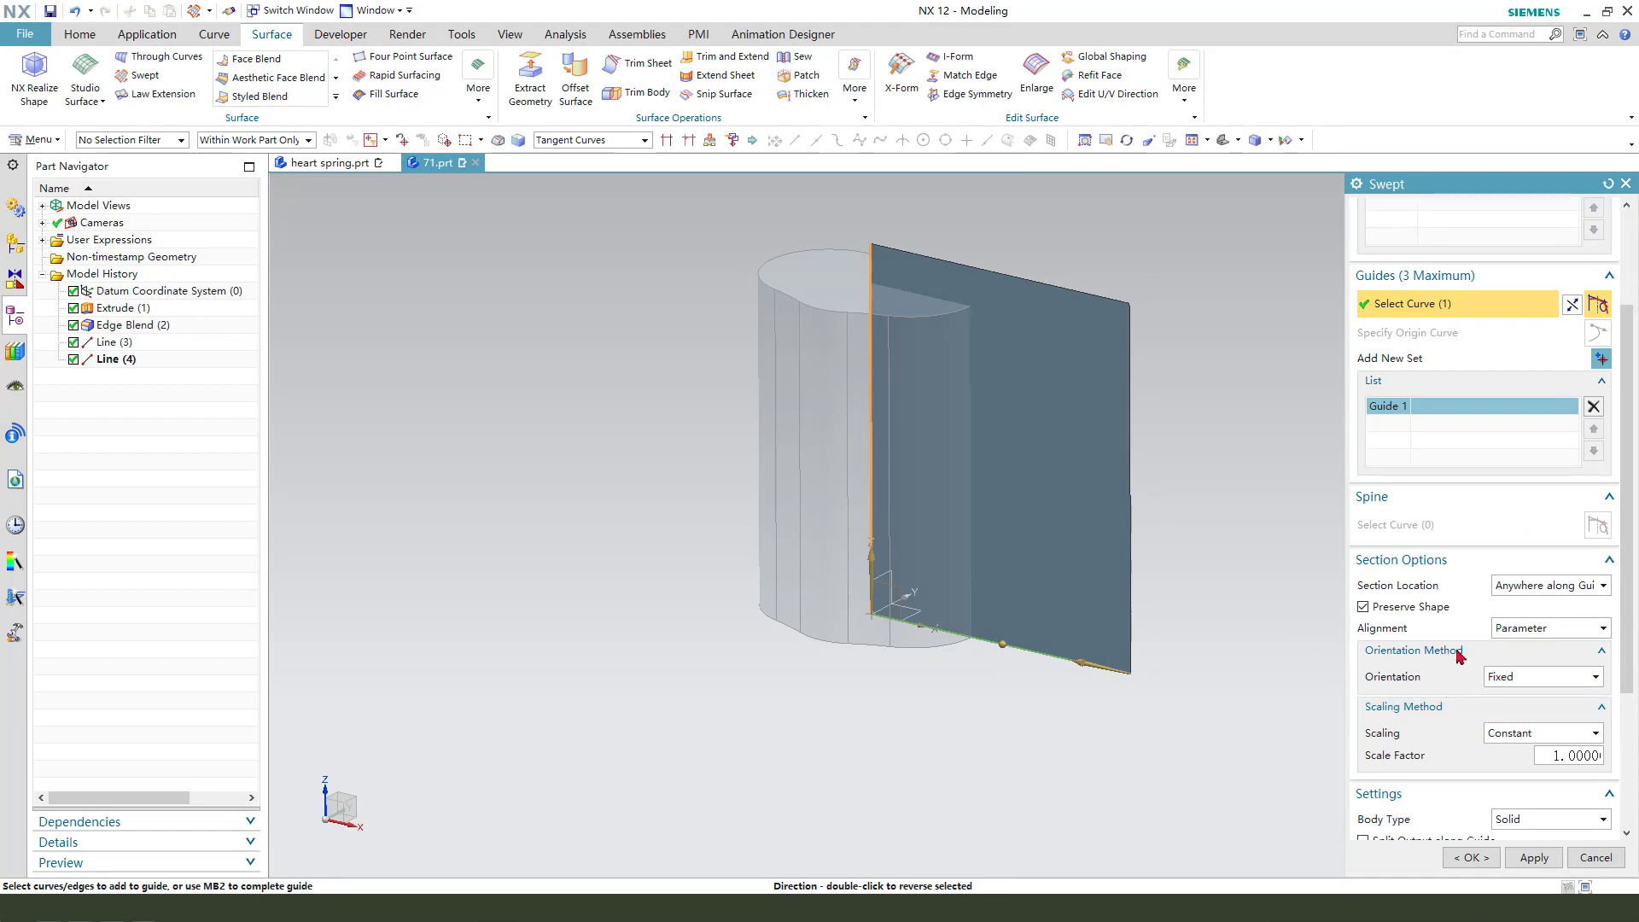
left_click(1529, 681)
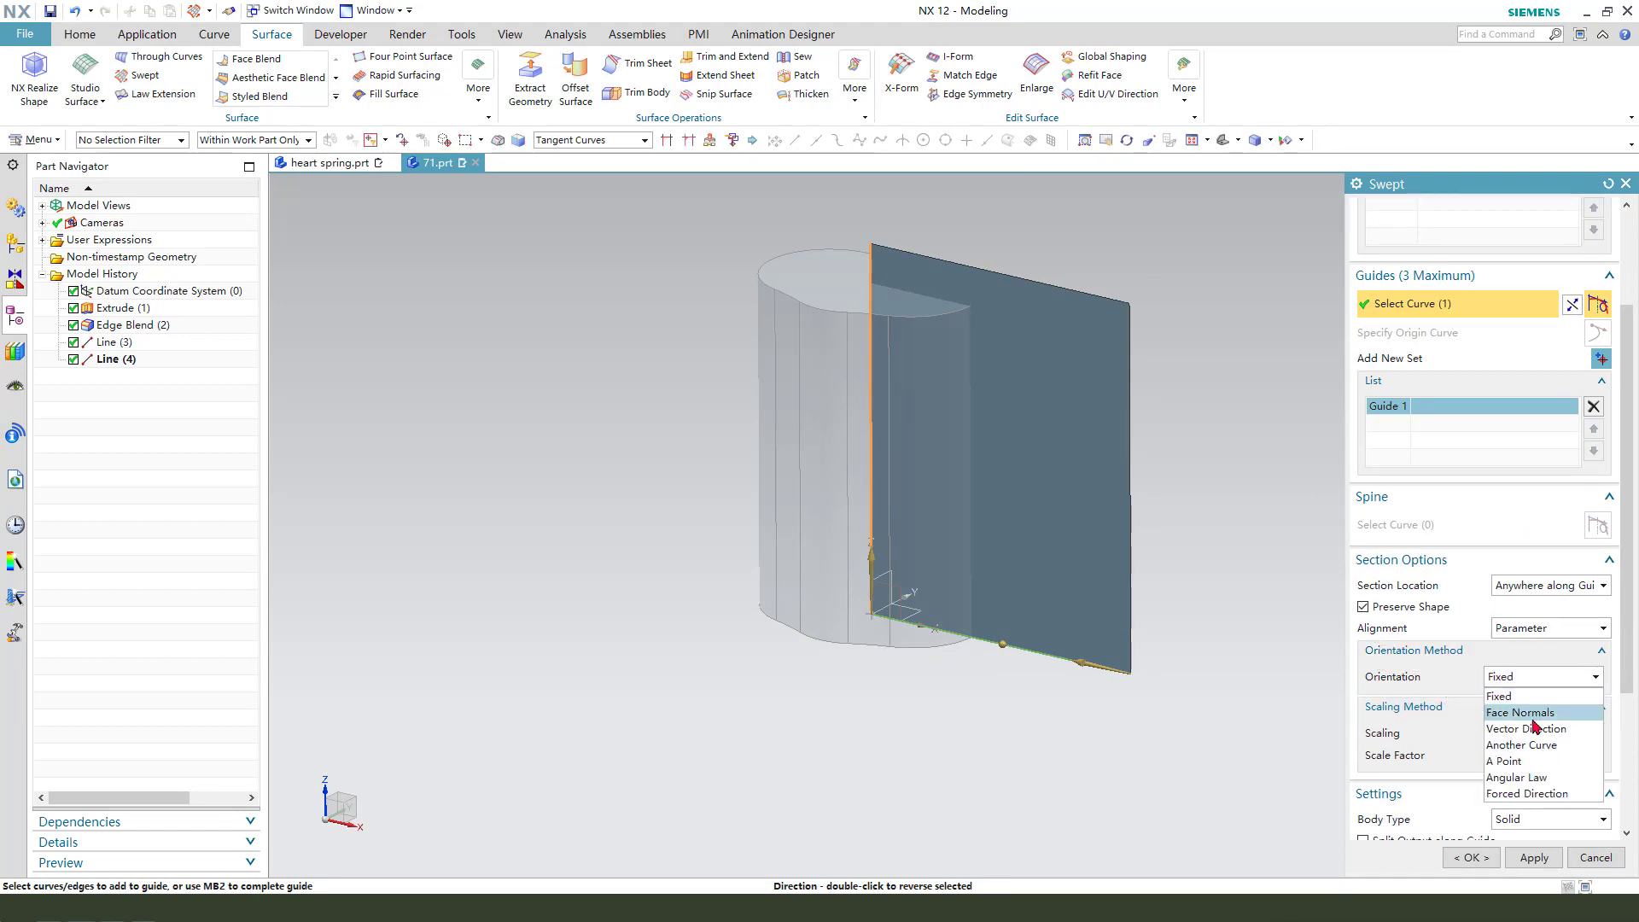
left_click(1527, 778)
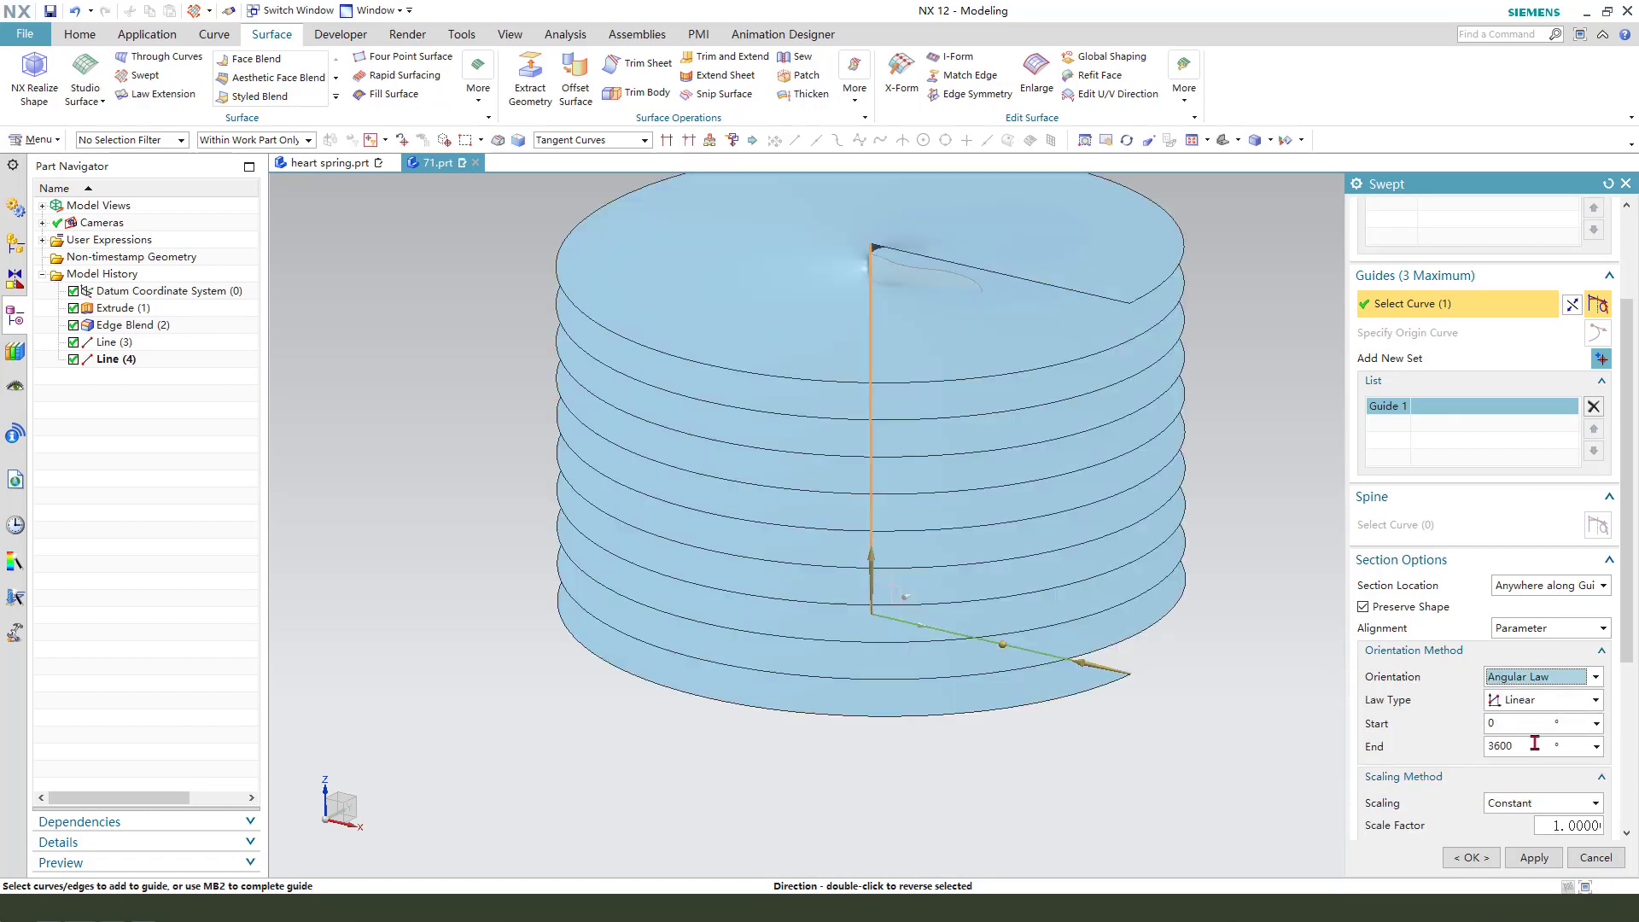
key("Return")
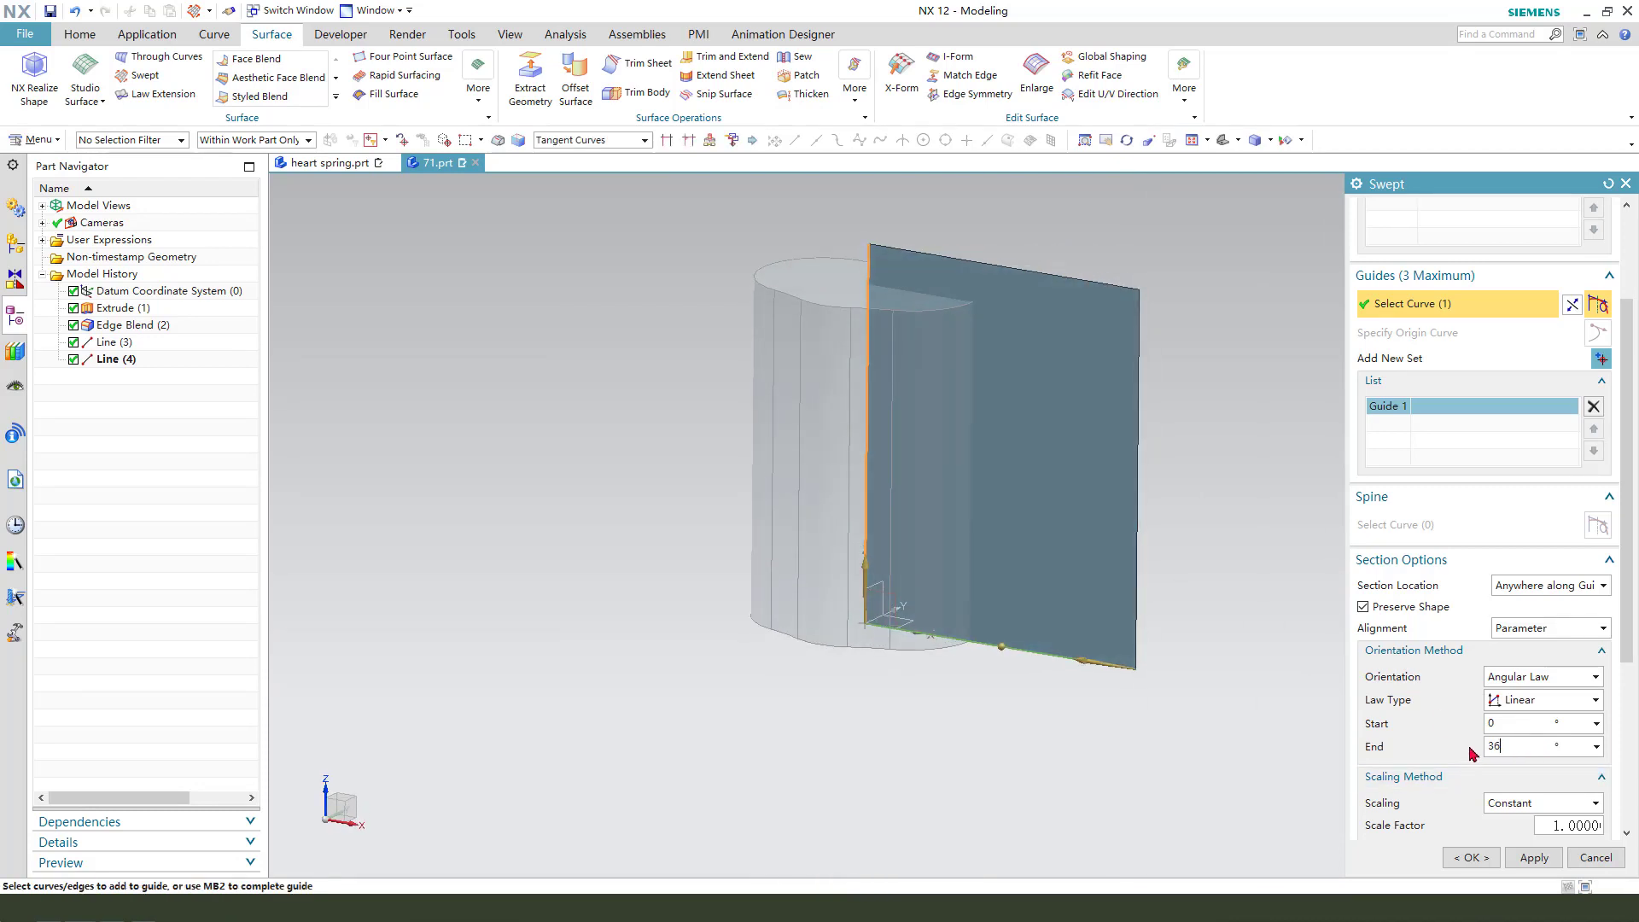
type("3600")
key("Return")
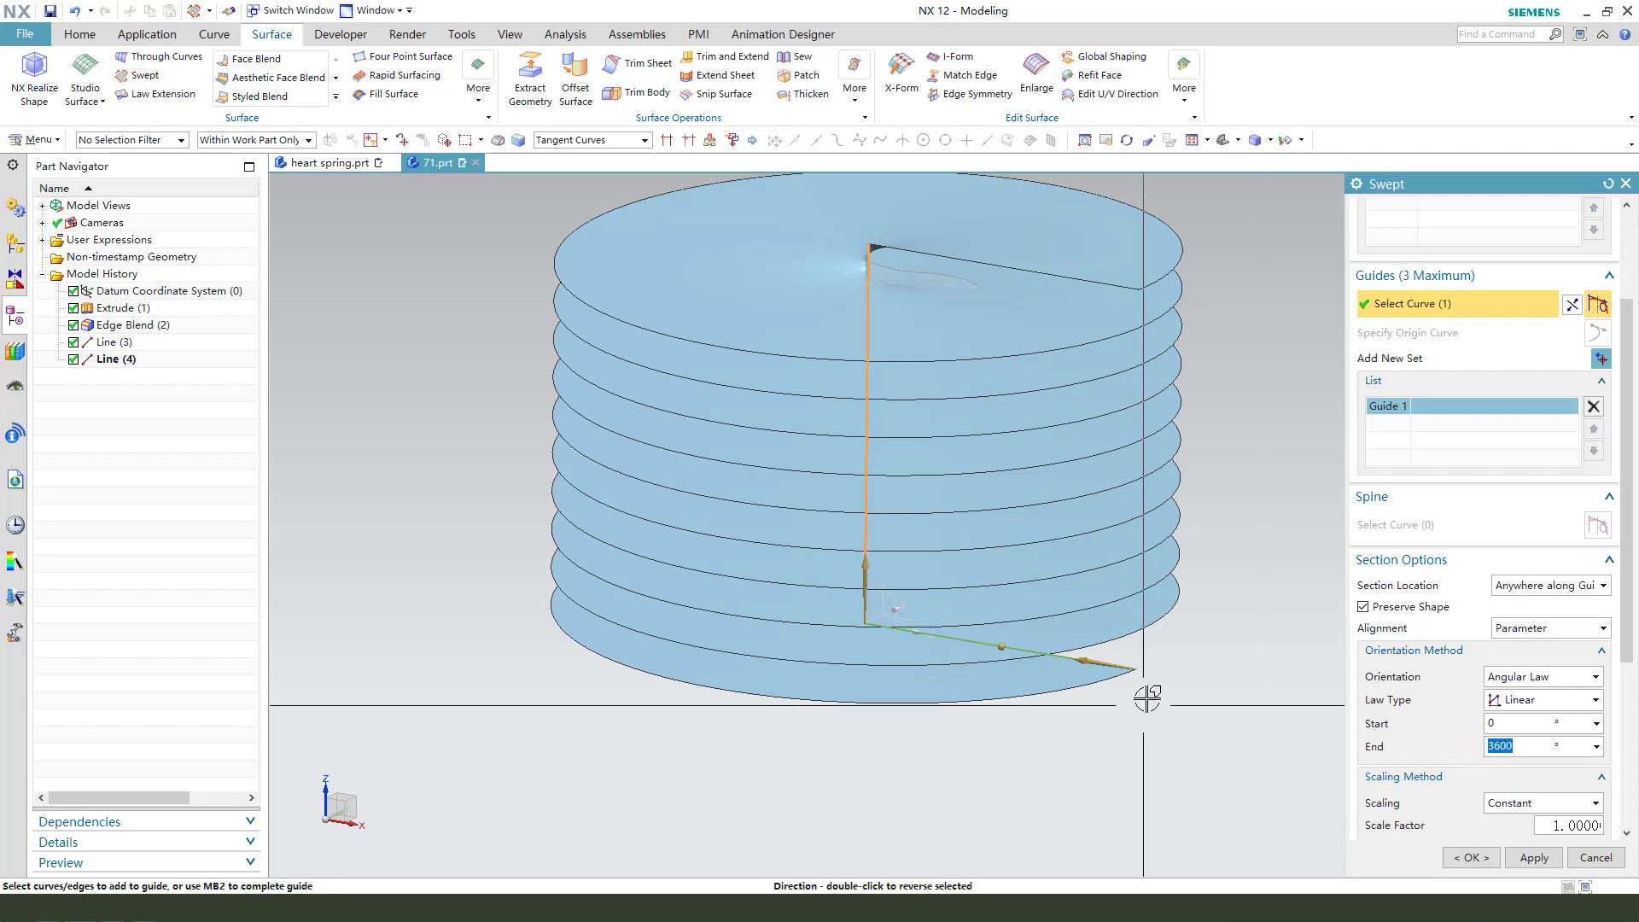
left_click(1472, 856)
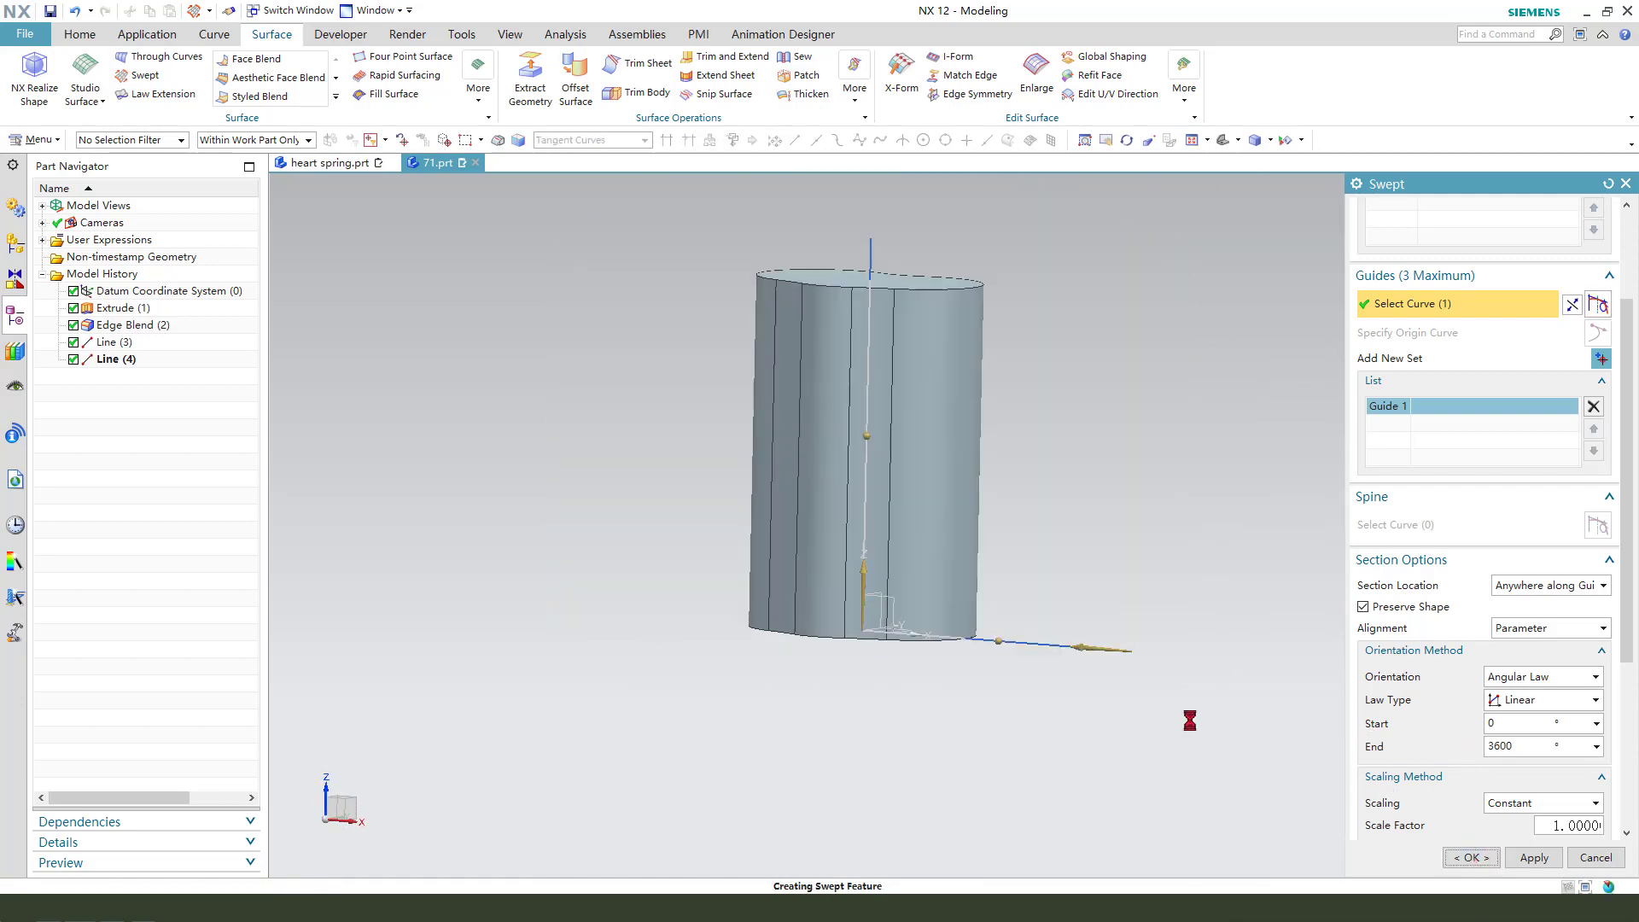
middle_click_drag(879, 589, 780, 502)
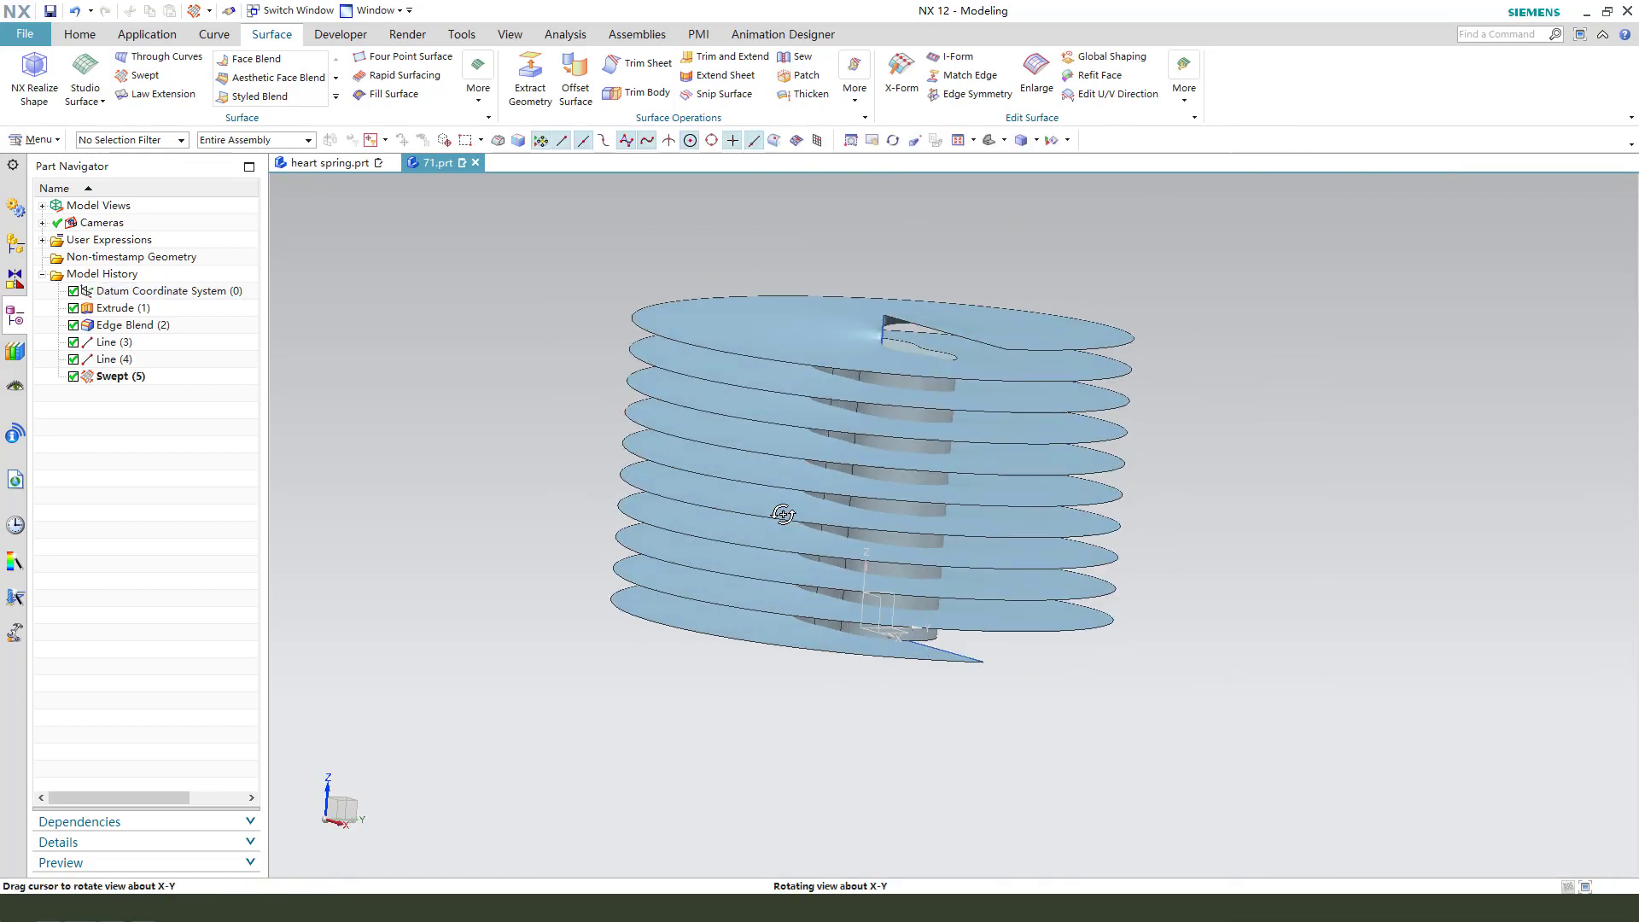
Create intersection curves between the heart body's tangent side faces and the twisted swept surface.
left_click(212, 37)
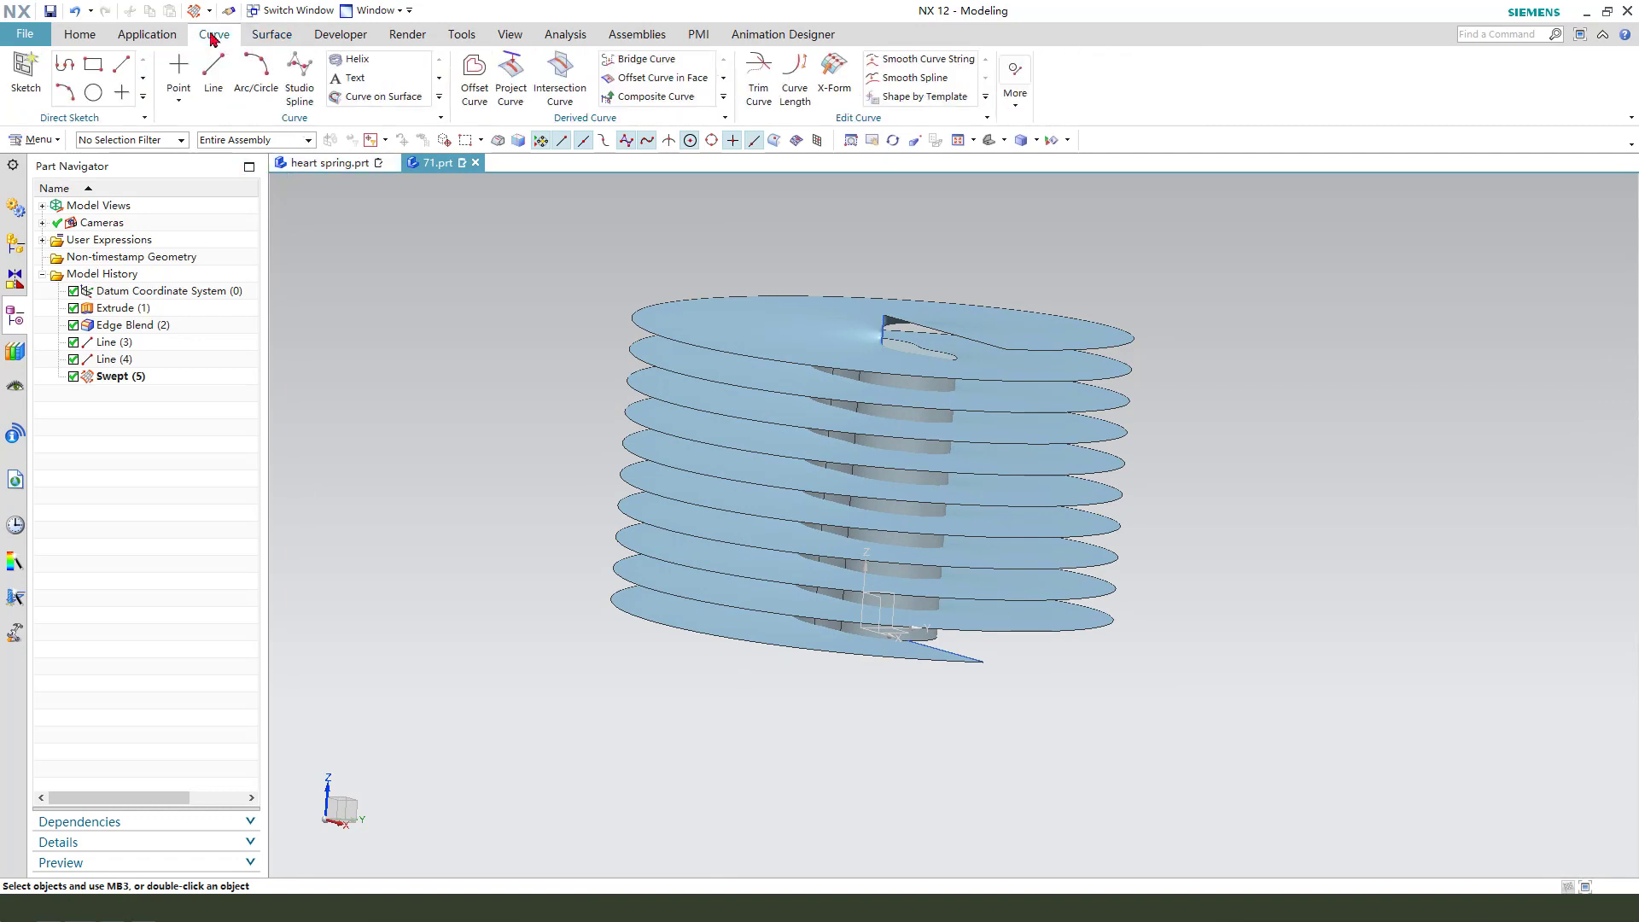
left_click(560, 85)
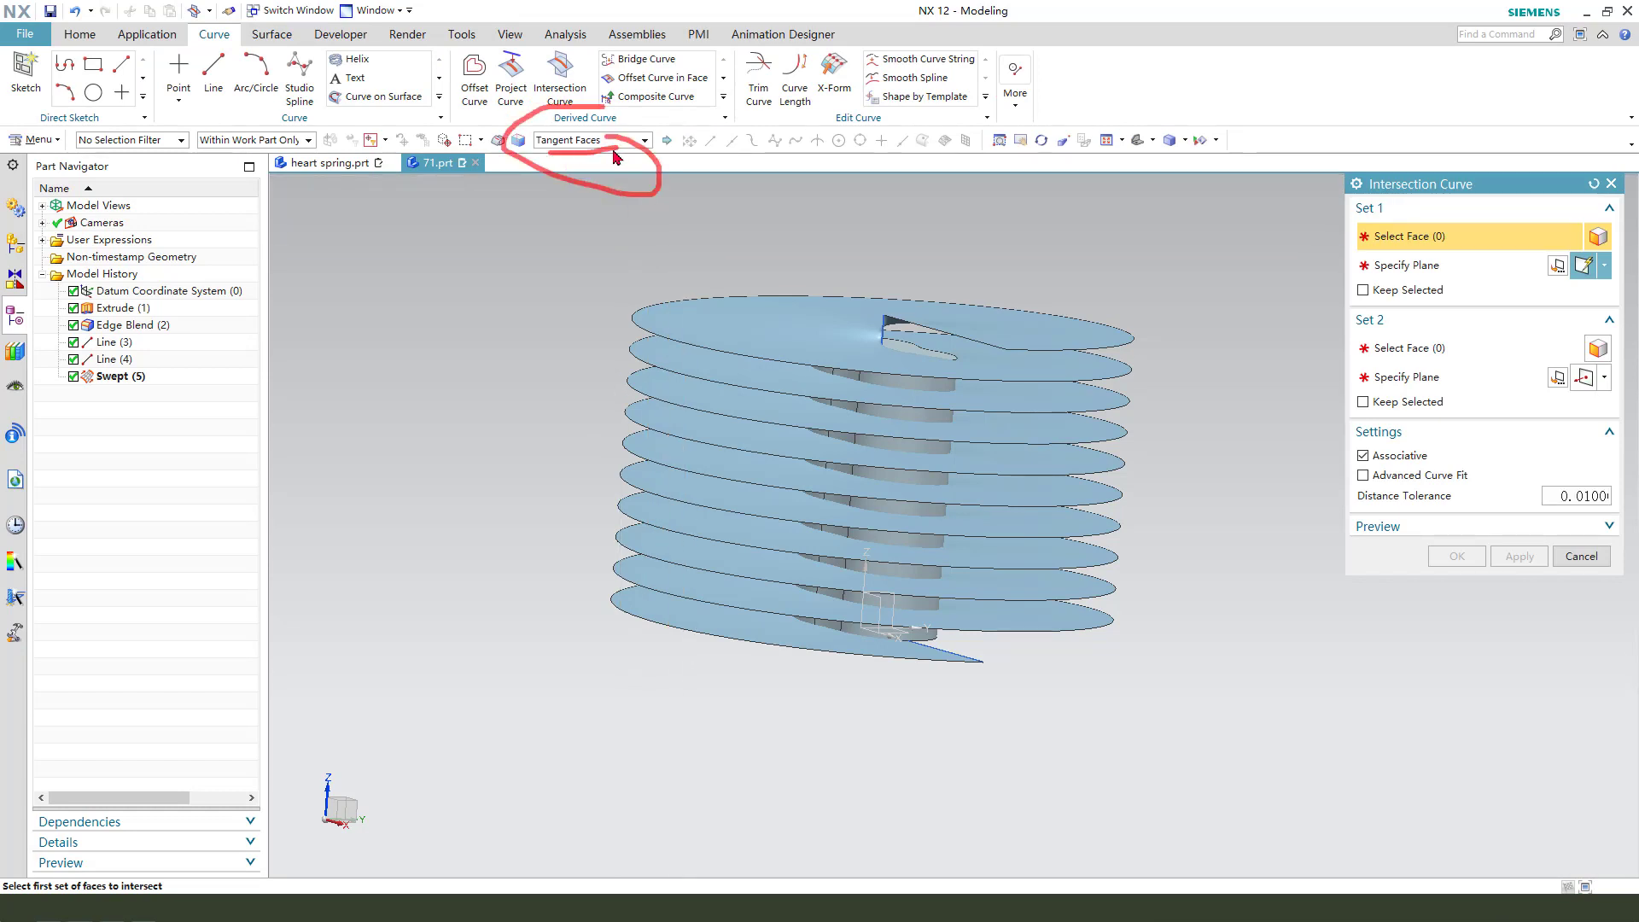
left_click(934, 396)
middle_click(1338, 320)
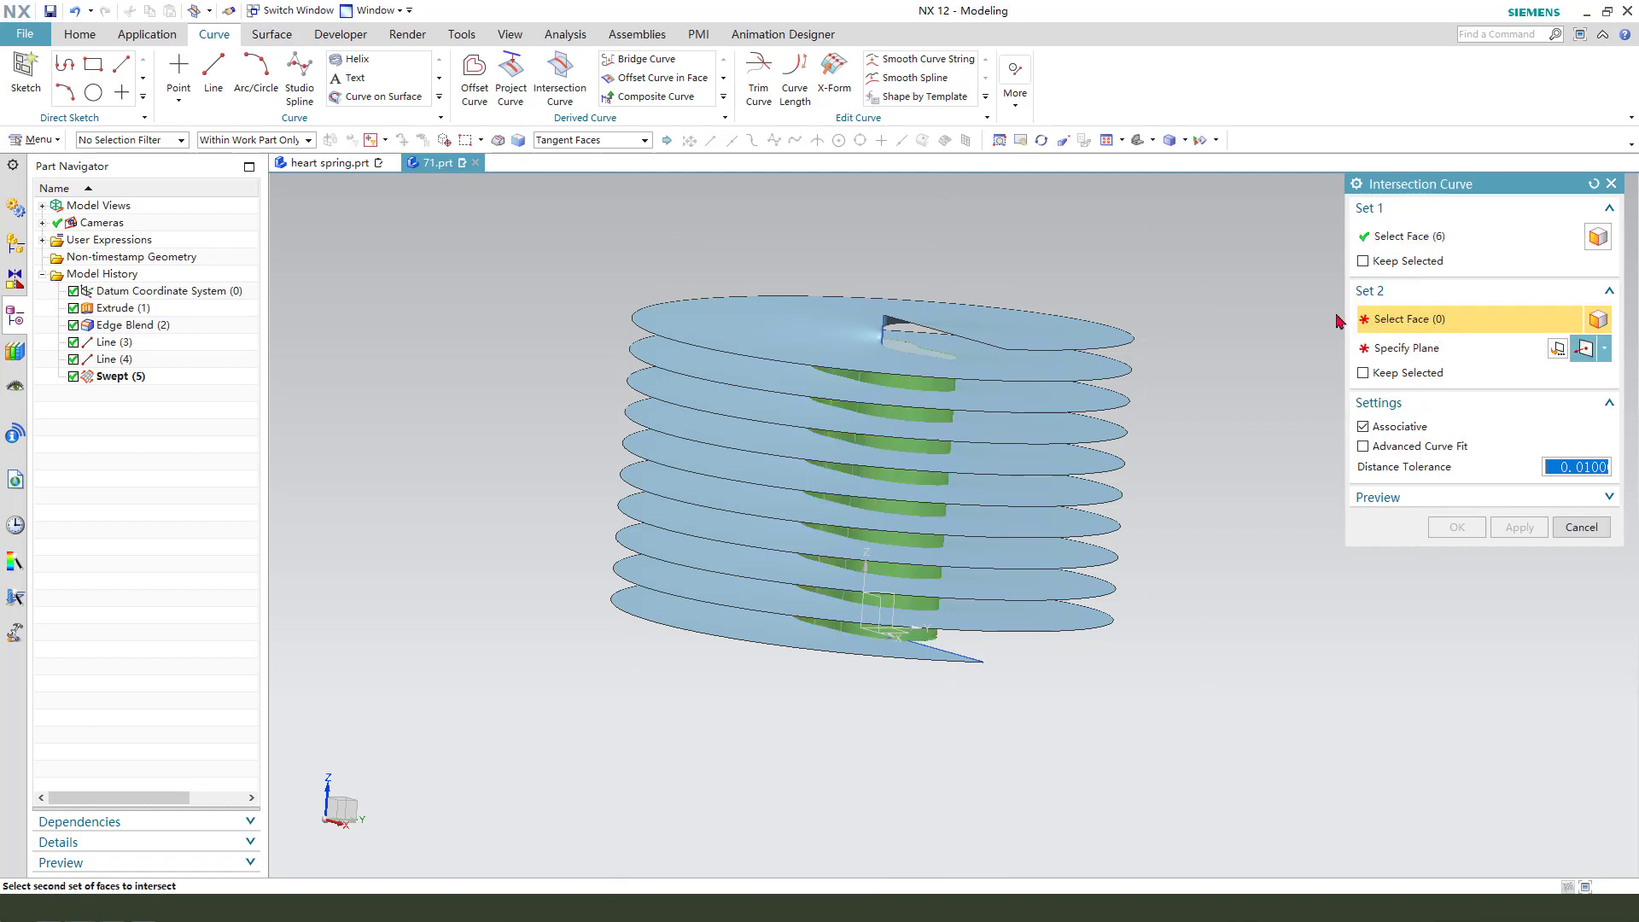
left_click(1006, 322)
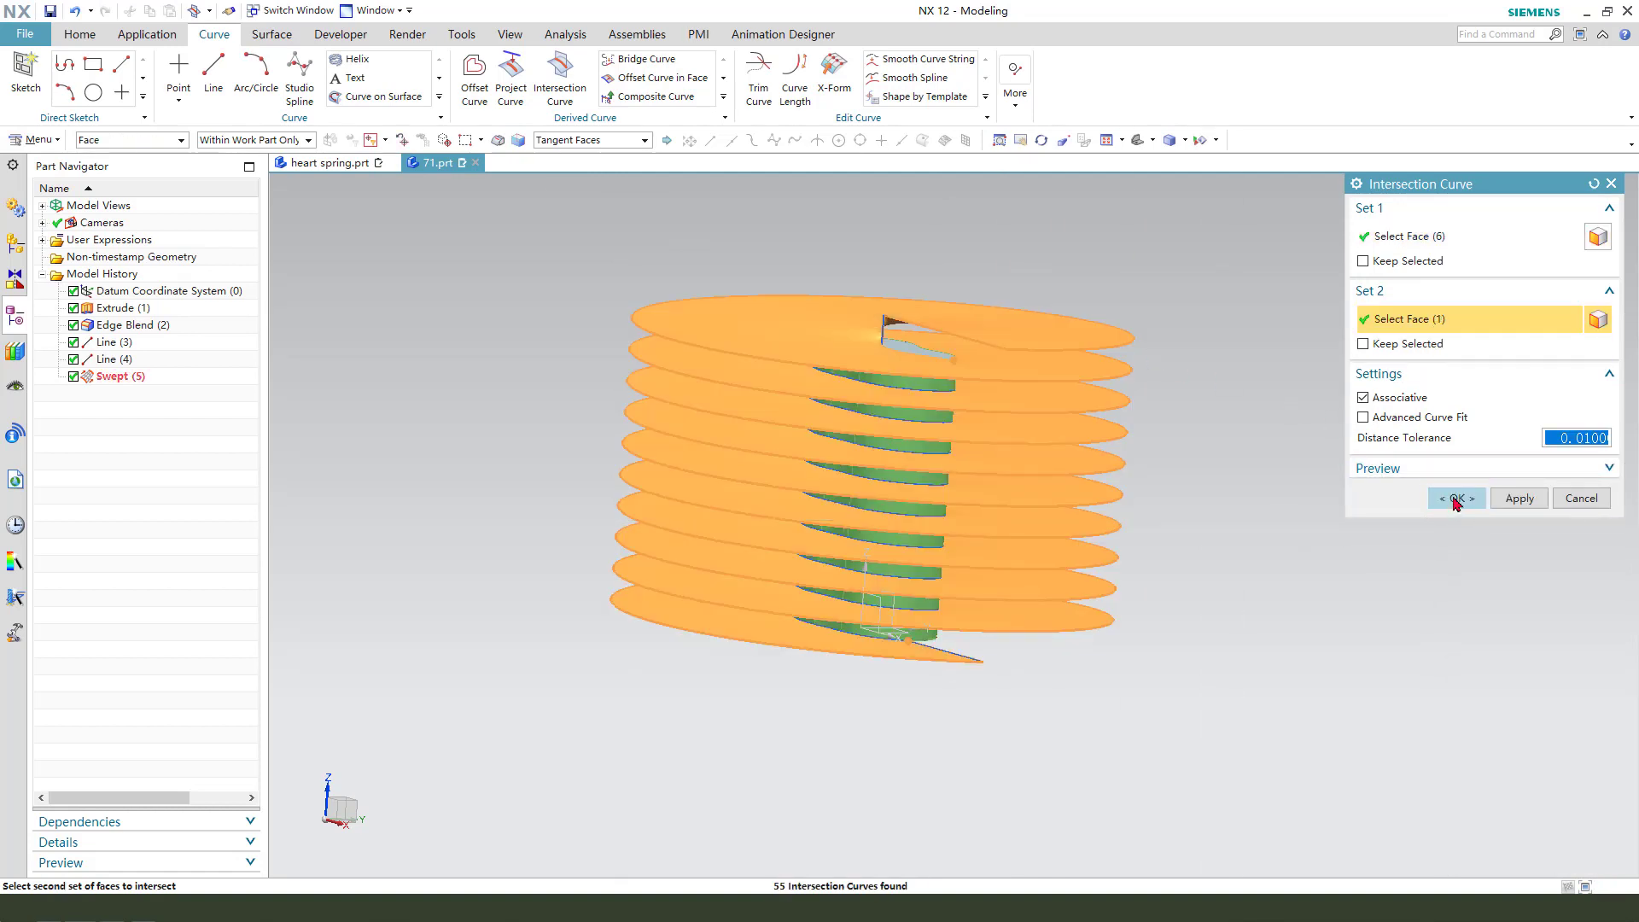
left_click(1457, 499)
Delete the twisted swept sheet body with the Delete Body command.
left_click(89, 38)
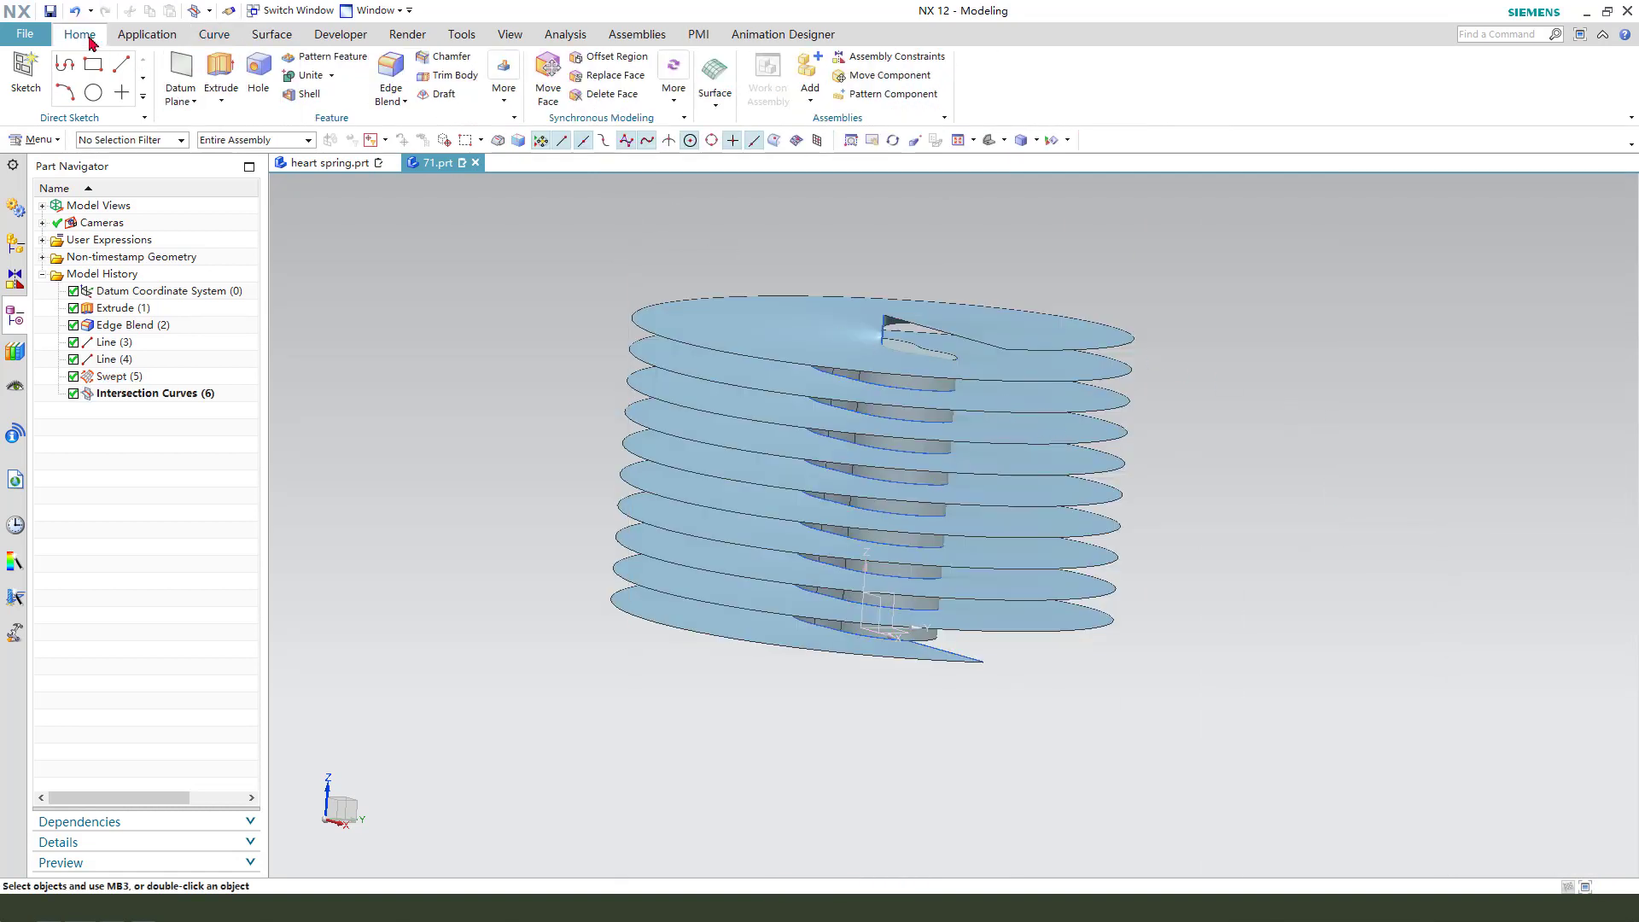
left_click(503, 90)
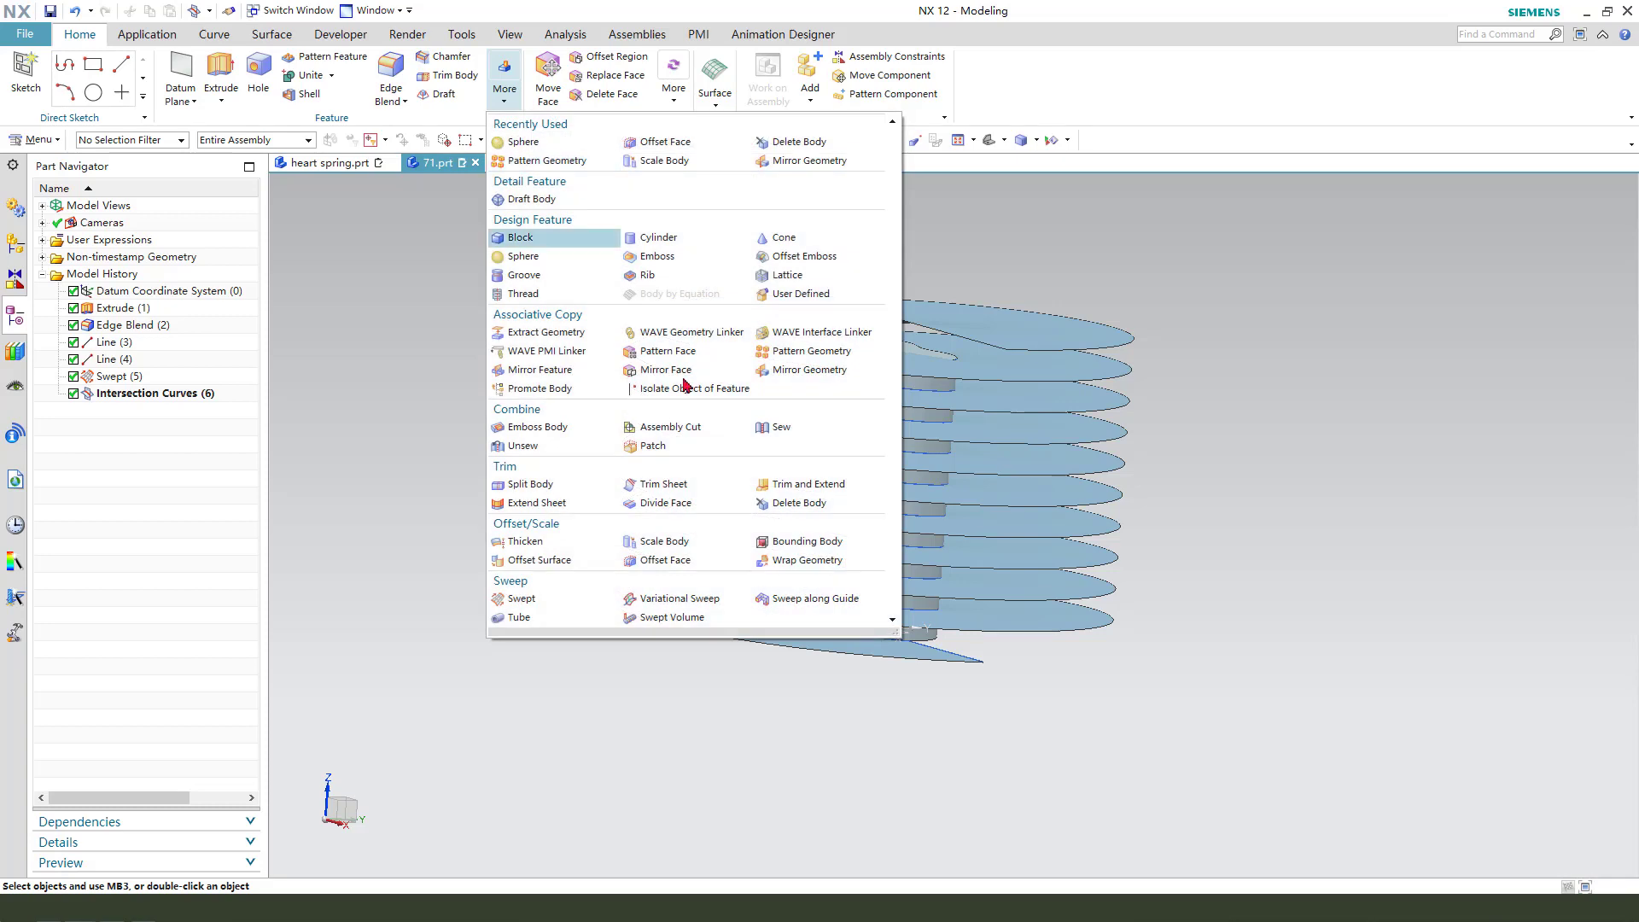
left_click(784, 504)
left_click(1050, 365)
left_click(1458, 330)
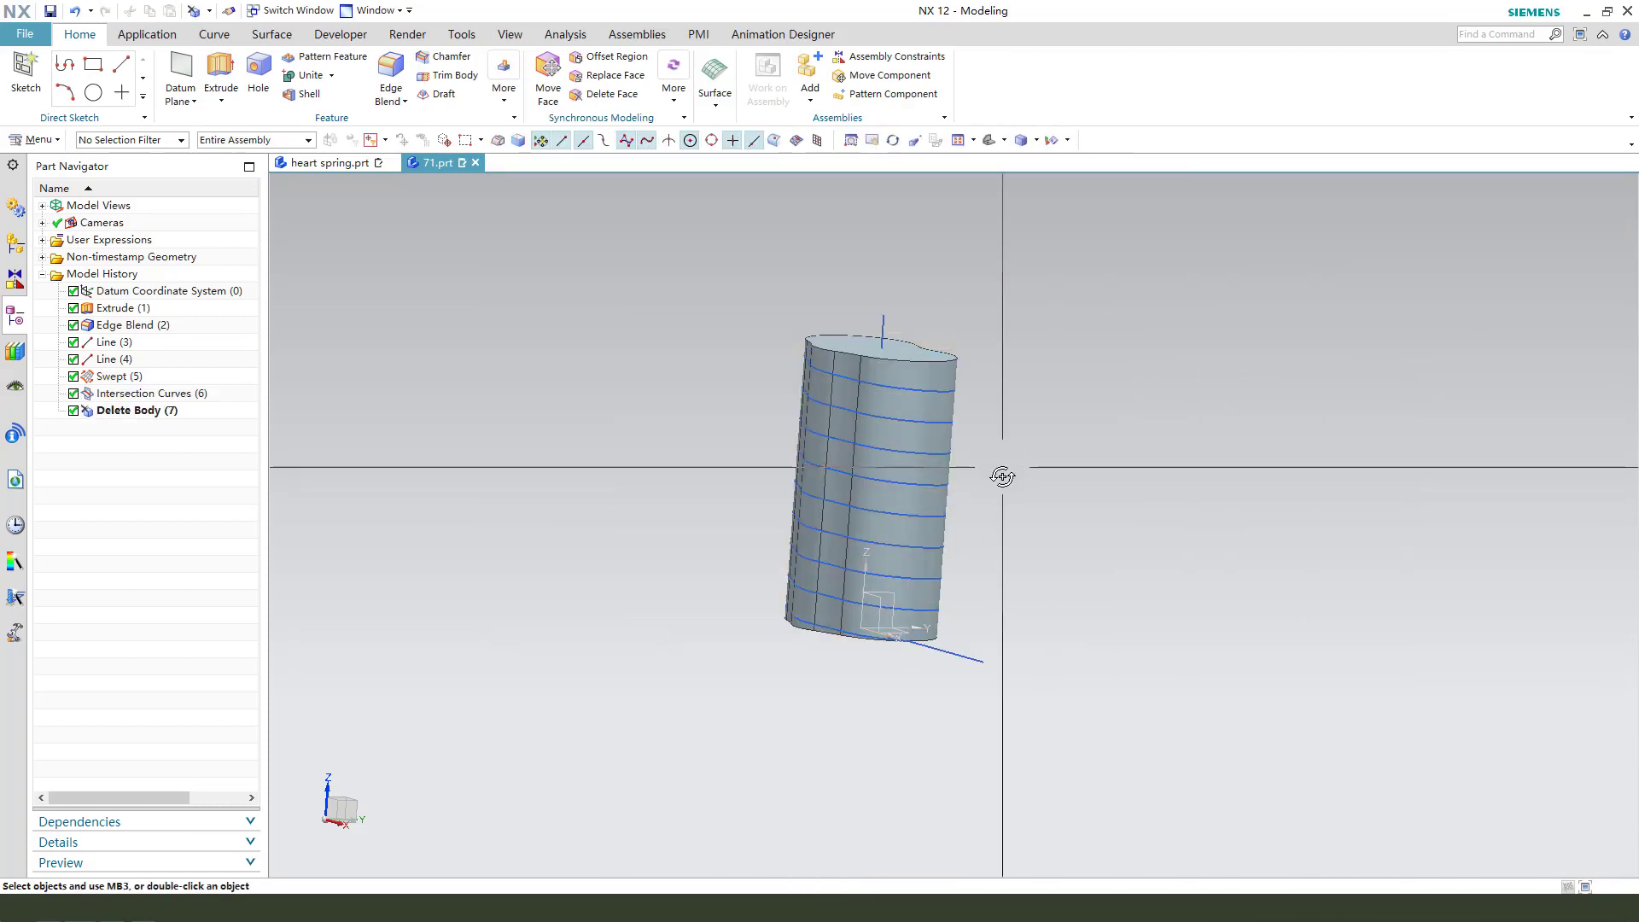
Hide the solid heart body and the two construction lines, leaving the coil curves displayed.
middle_click_drag(1003, 472, 1021, 502)
key("ctrl+b")
left_click(870, 340)
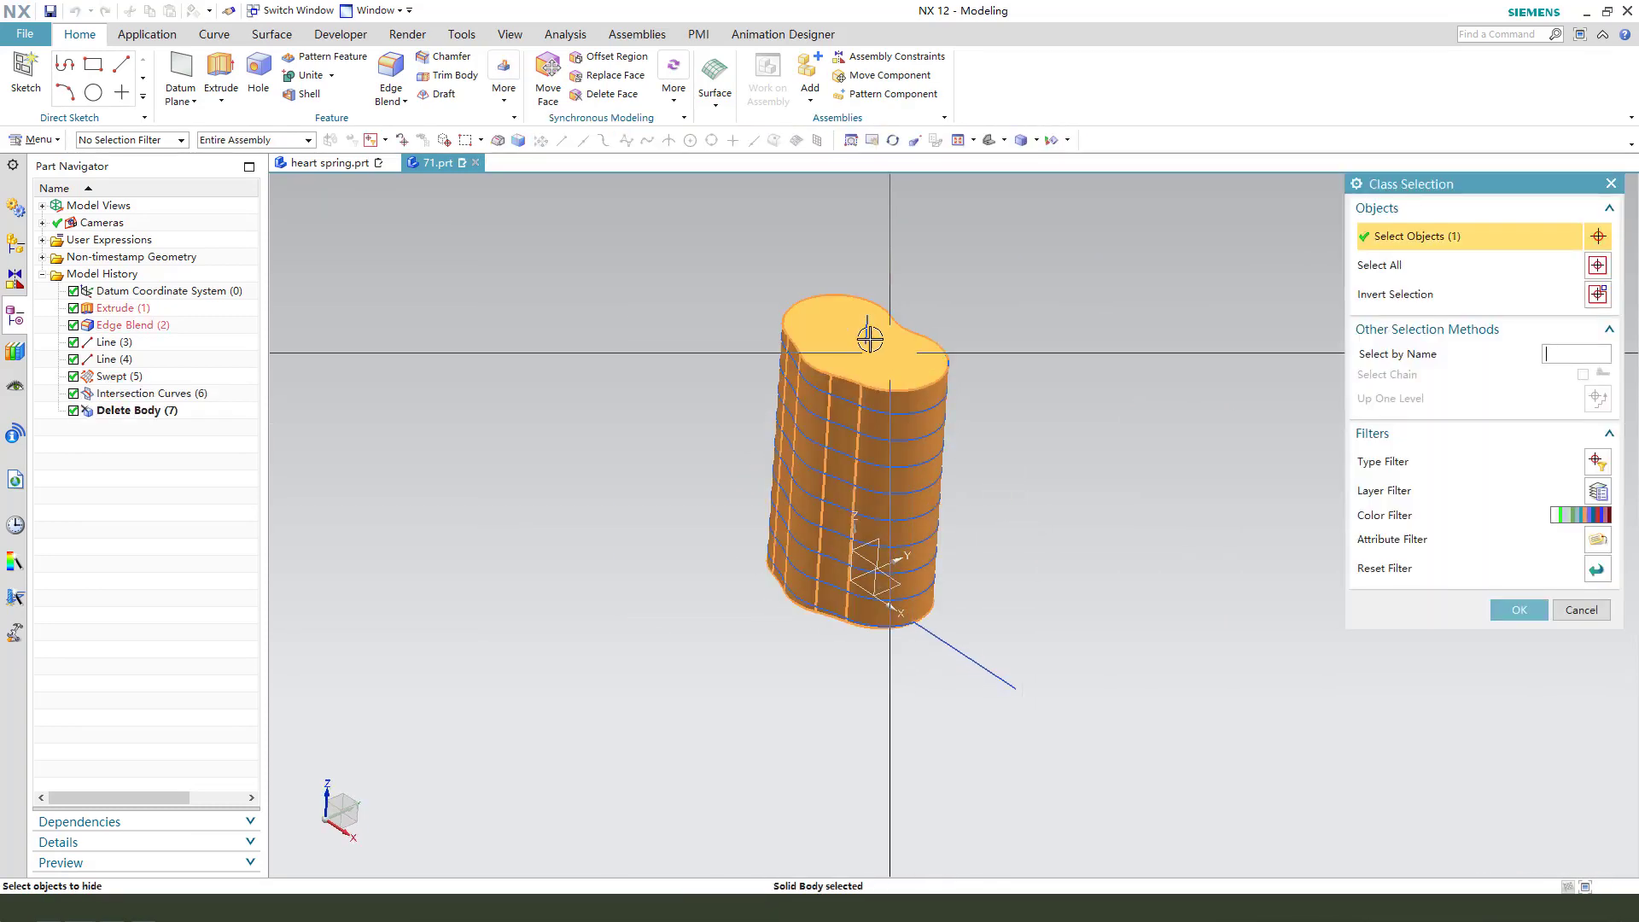
middle_click(1133, 661)
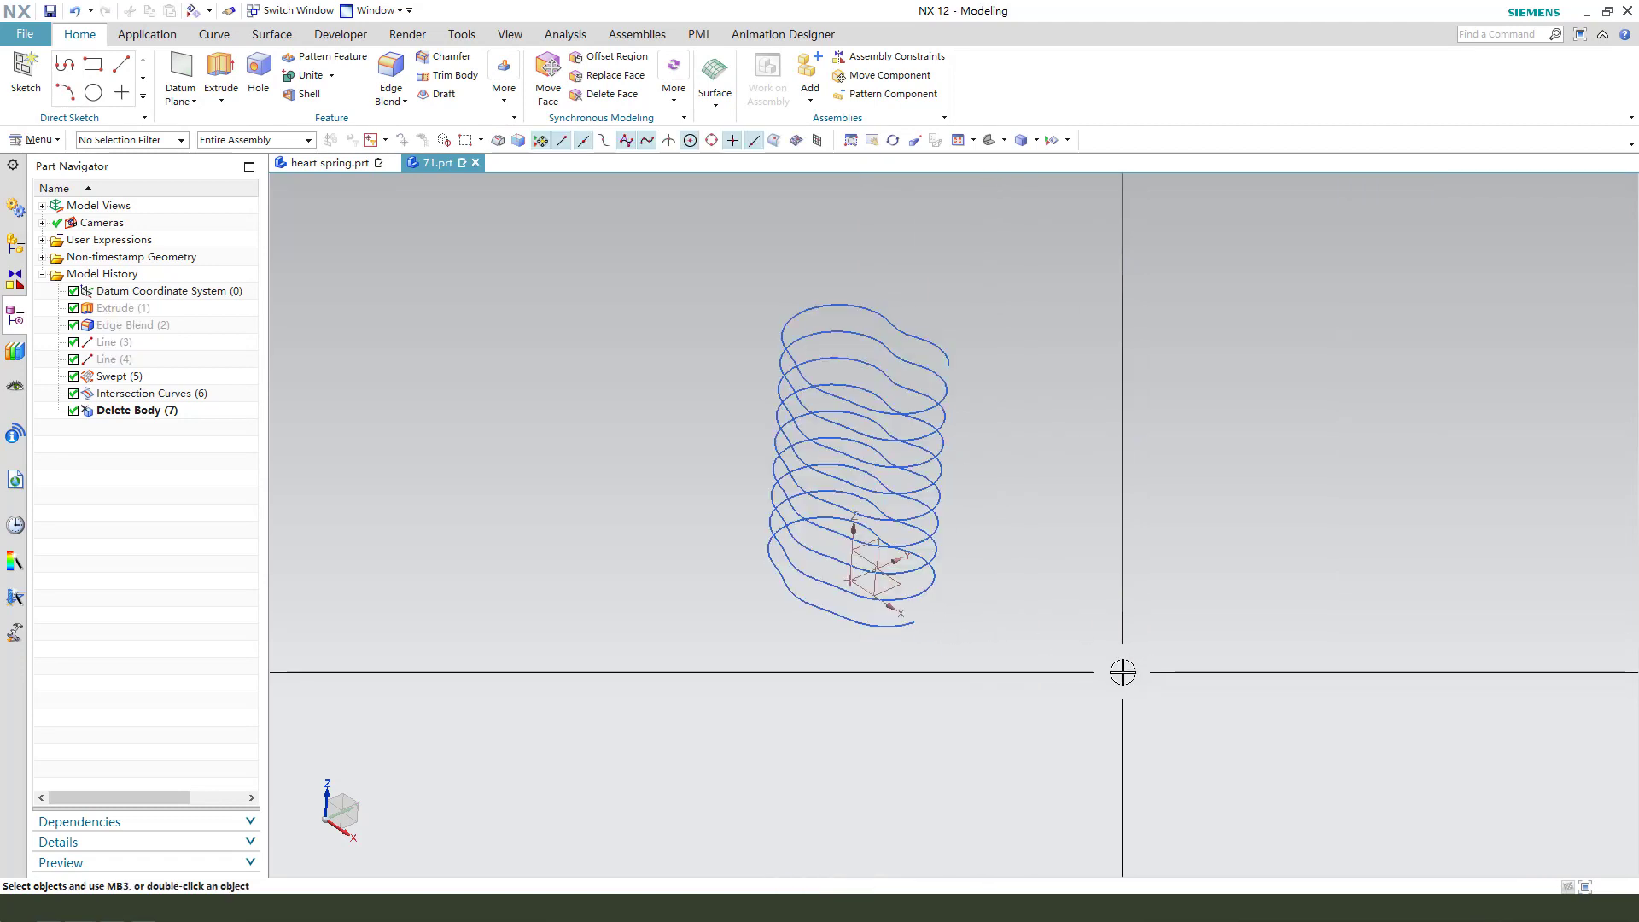
Create a single-segment Tube along the heart-shaped coil curves with a 10 mm outer diameter and 0 mm inner diameter.
middle_click_drag(1017, 560, 948, 492)
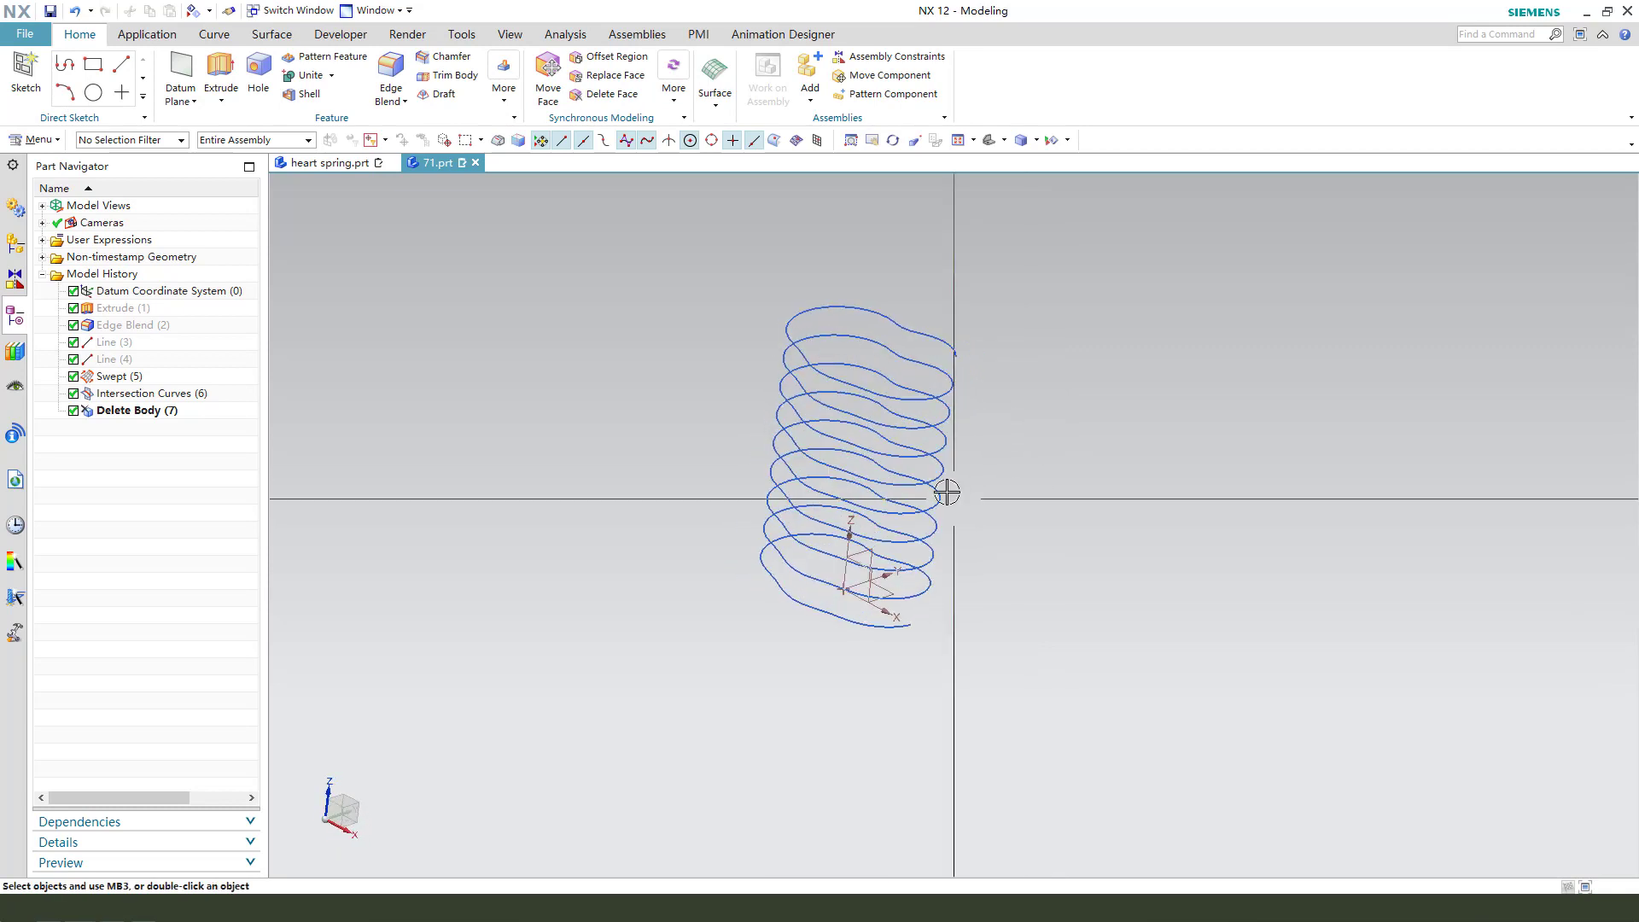
left_click(273, 36)
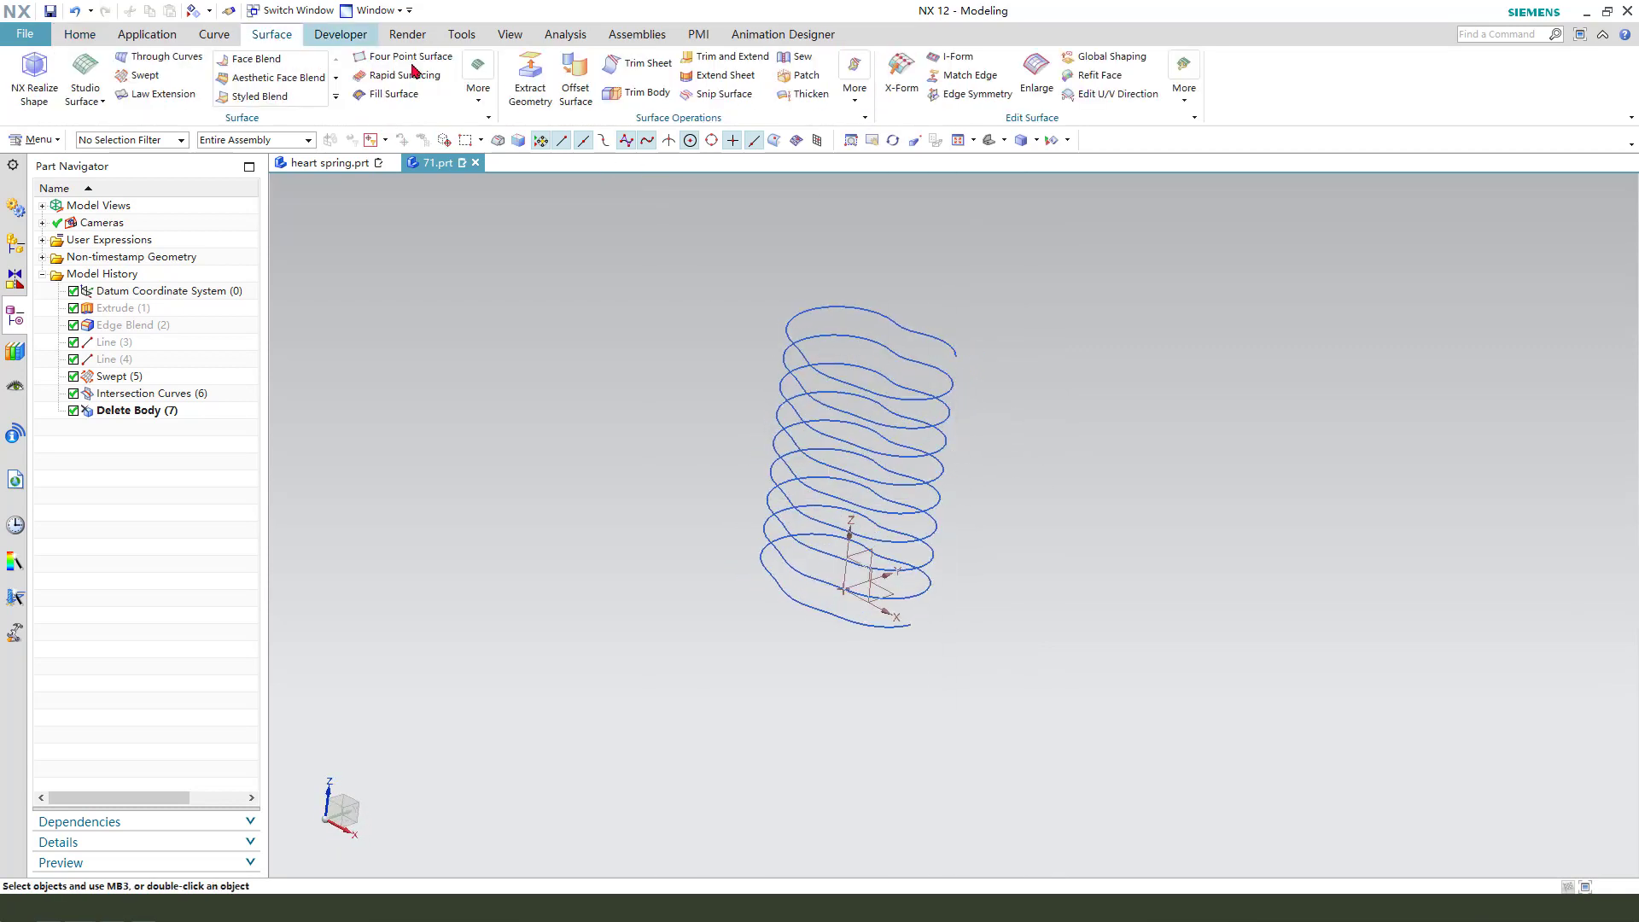
left_click(493, 100)
left_click(586, 162)
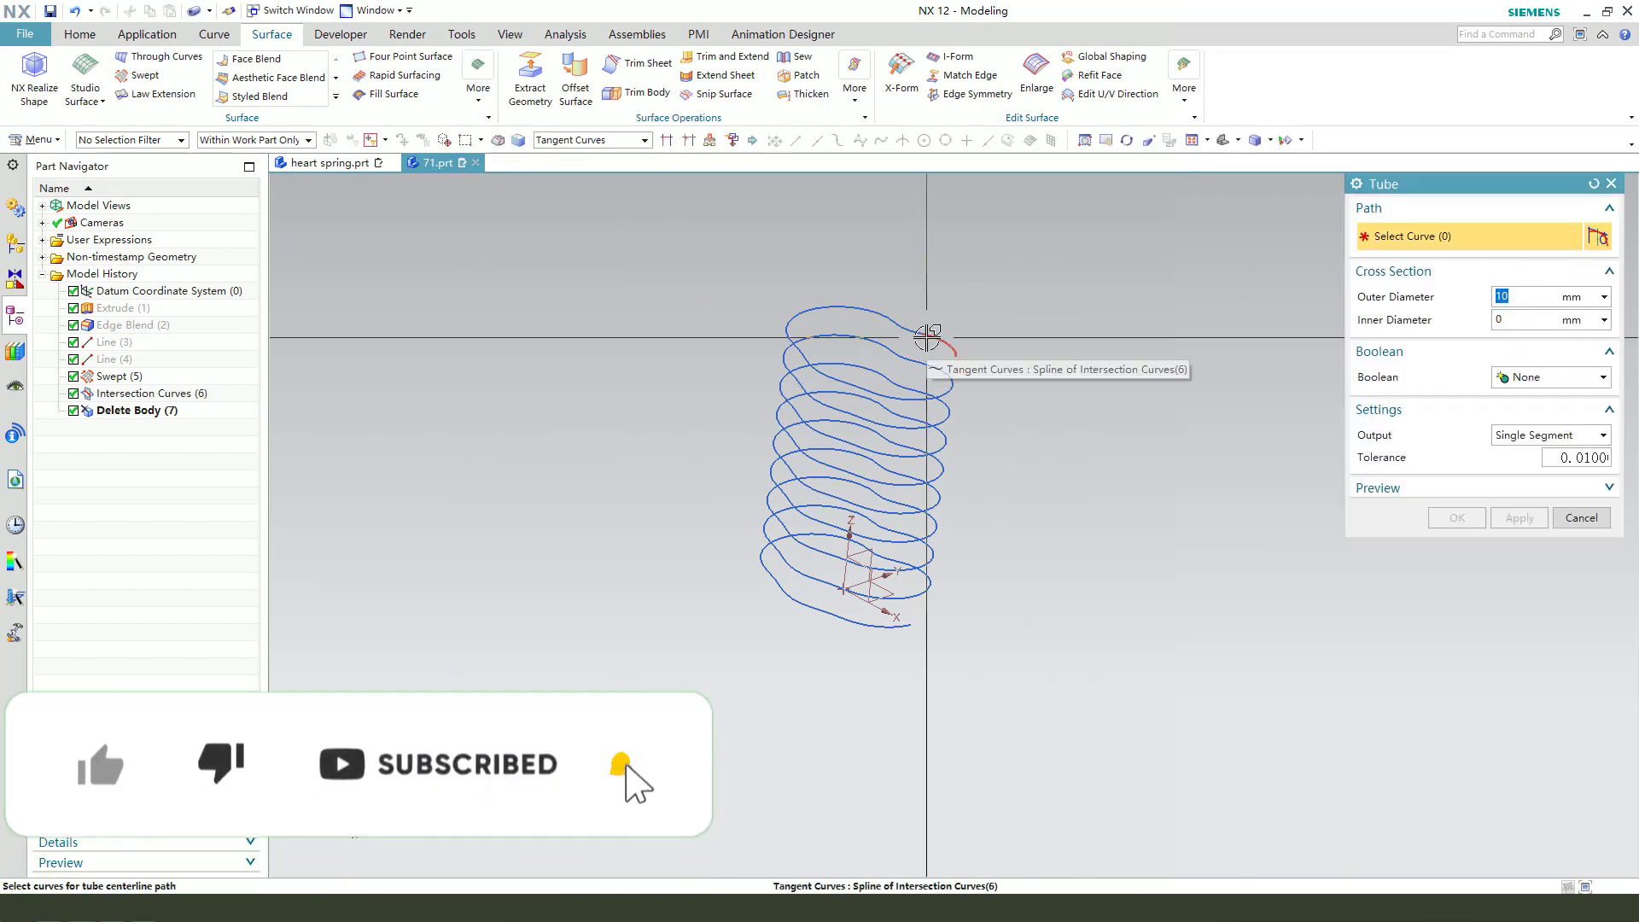
left_click(955, 349)
left_click(1458, 518)
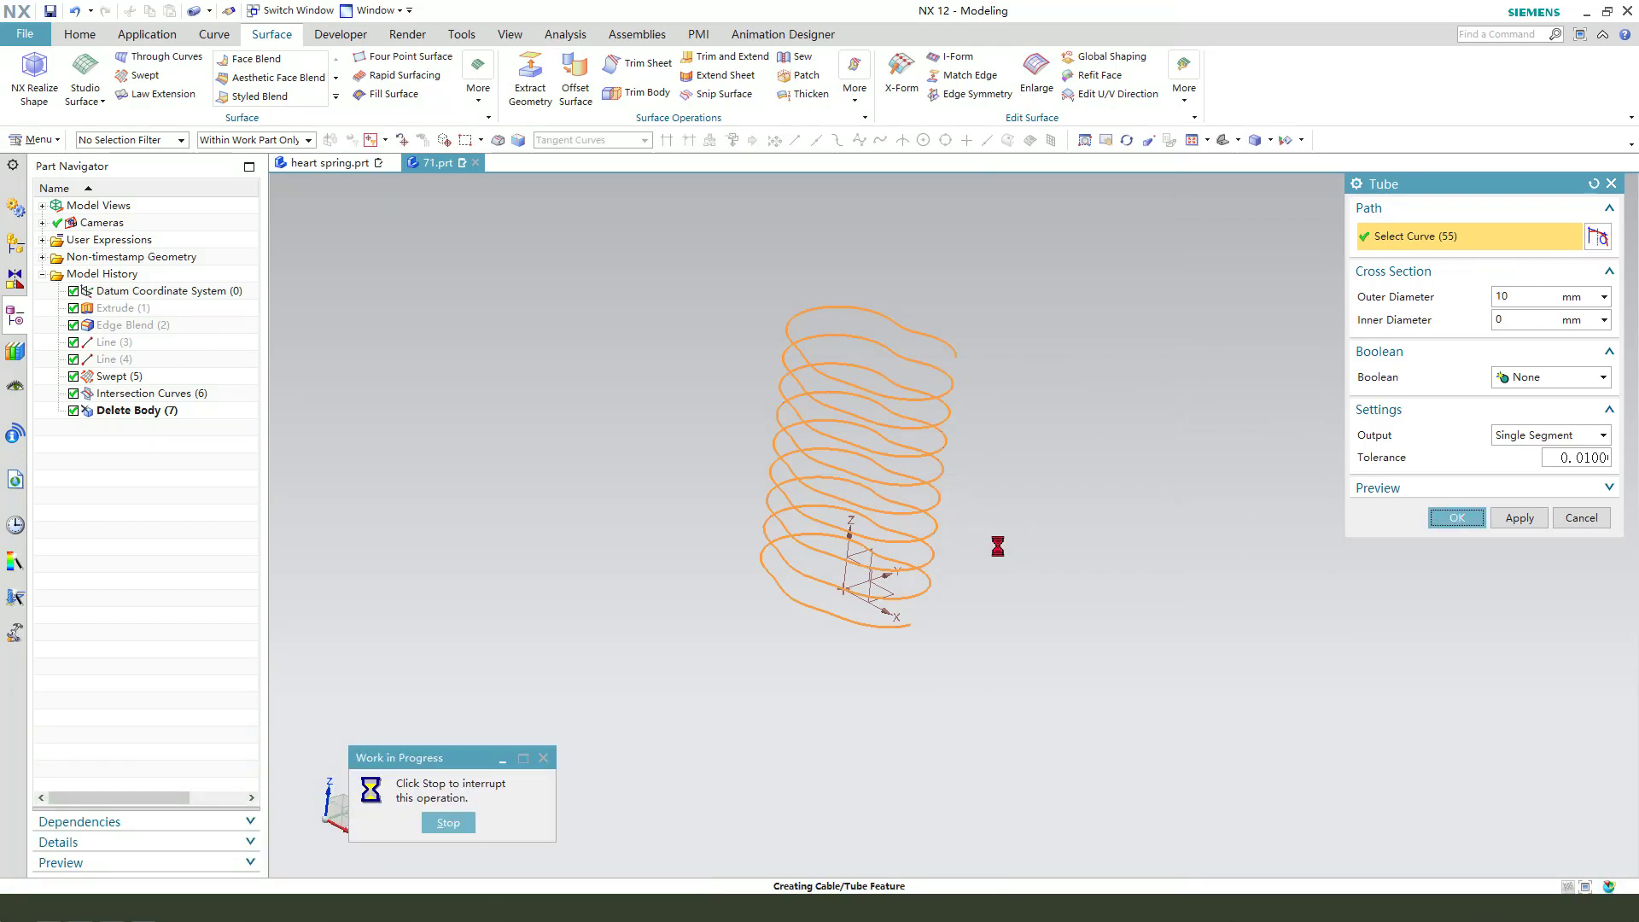
Hide the datum coordinate system and change the display color of the spring's tube body to yellow.
middle_click_drag(999, 589, 1045, 629)
key("F8")
scroll(1033, 515, "up", 1)
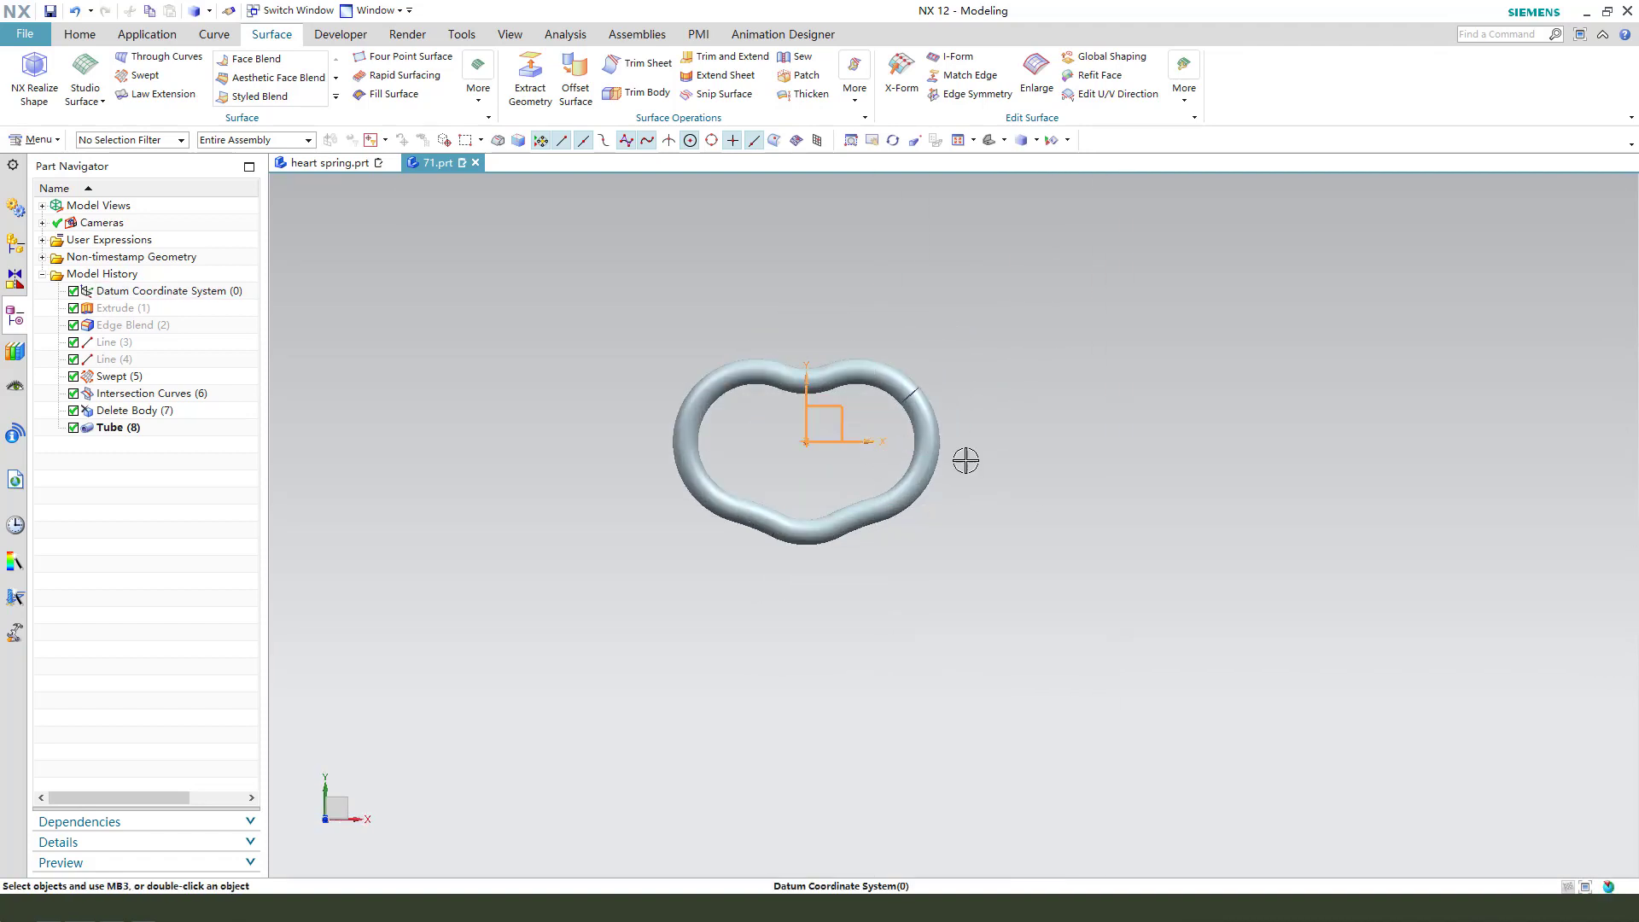
middle_click_drag(991, 534, 958, 494)
key("ctrl+j")
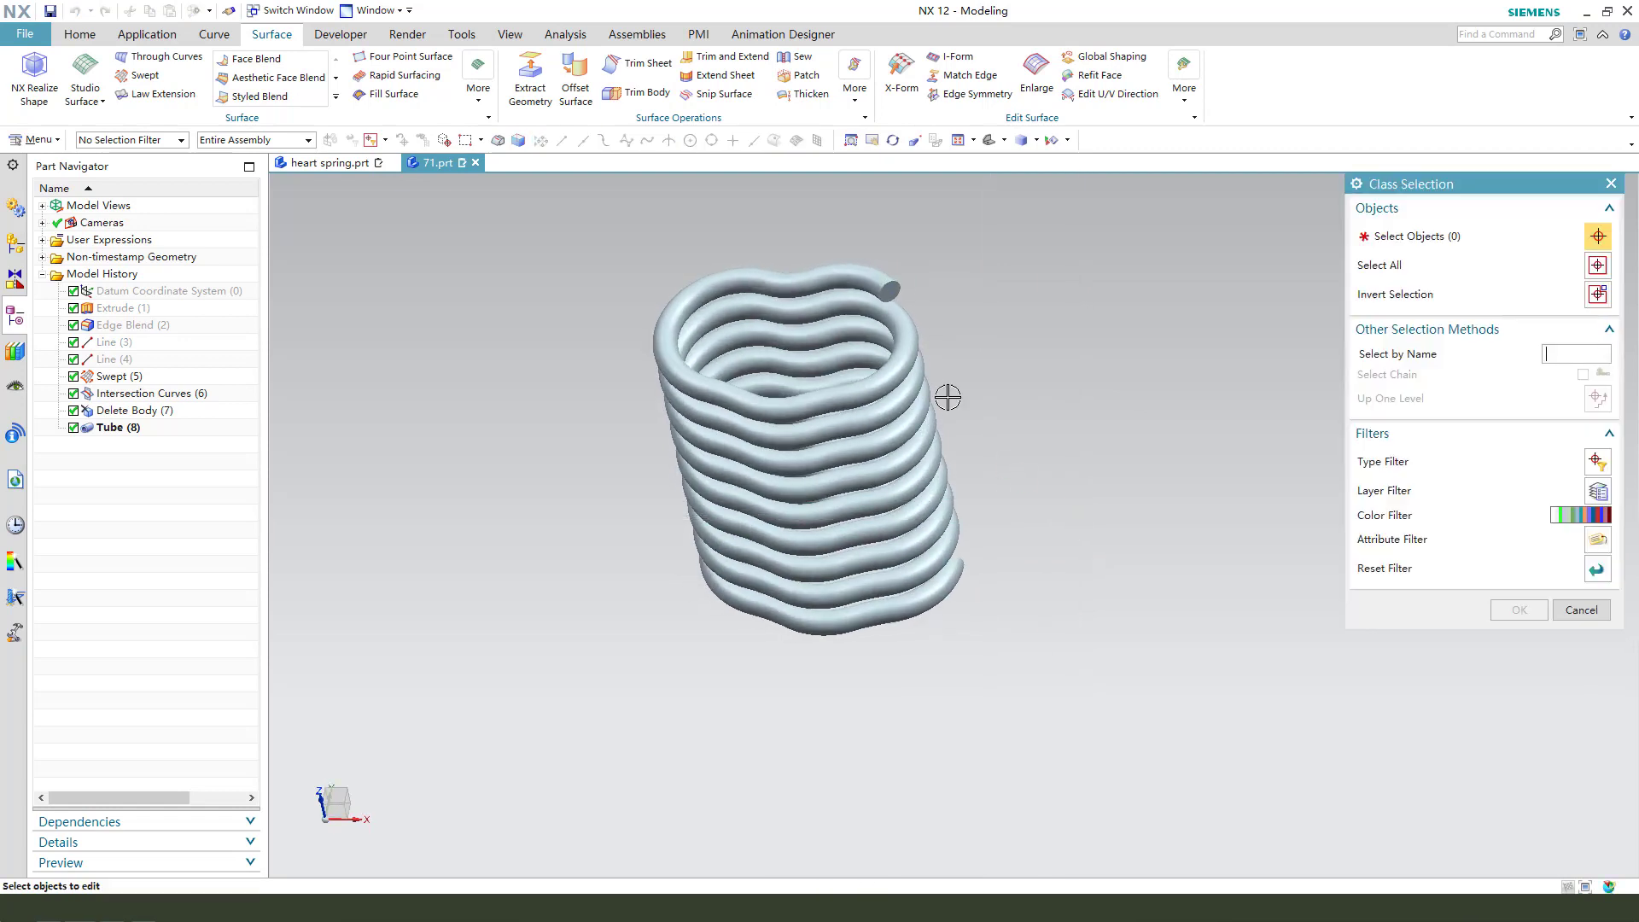
left_click(925, 392)
middle_click(1096, 417)
left_click(1564, 296)
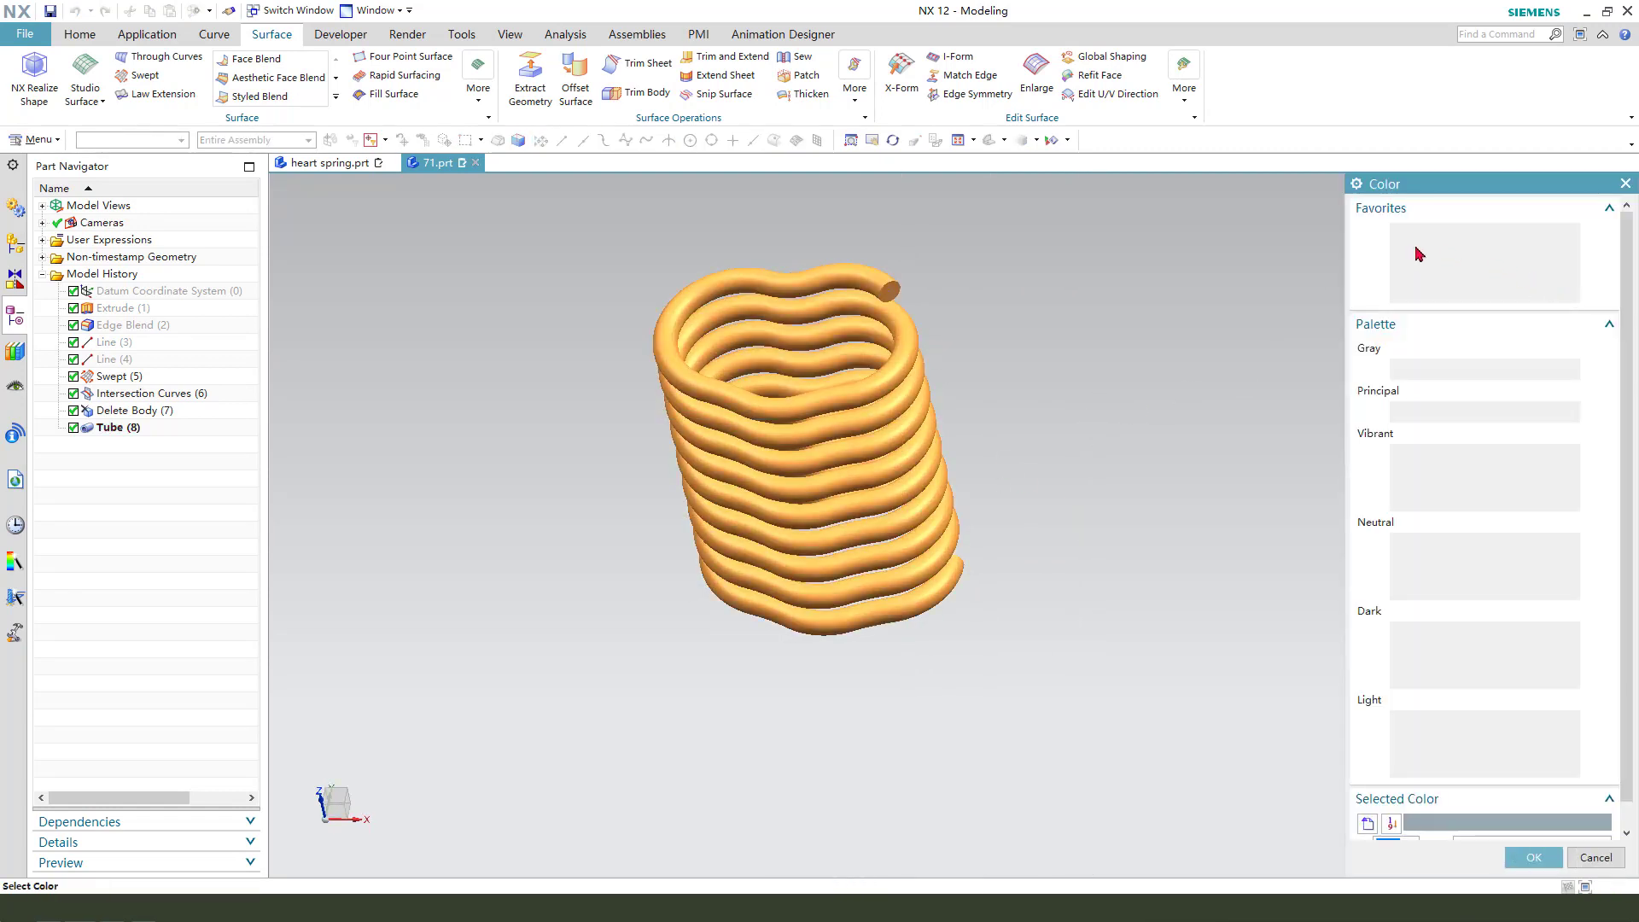
double_click(1447, 236)
middle_click(1156, 443)
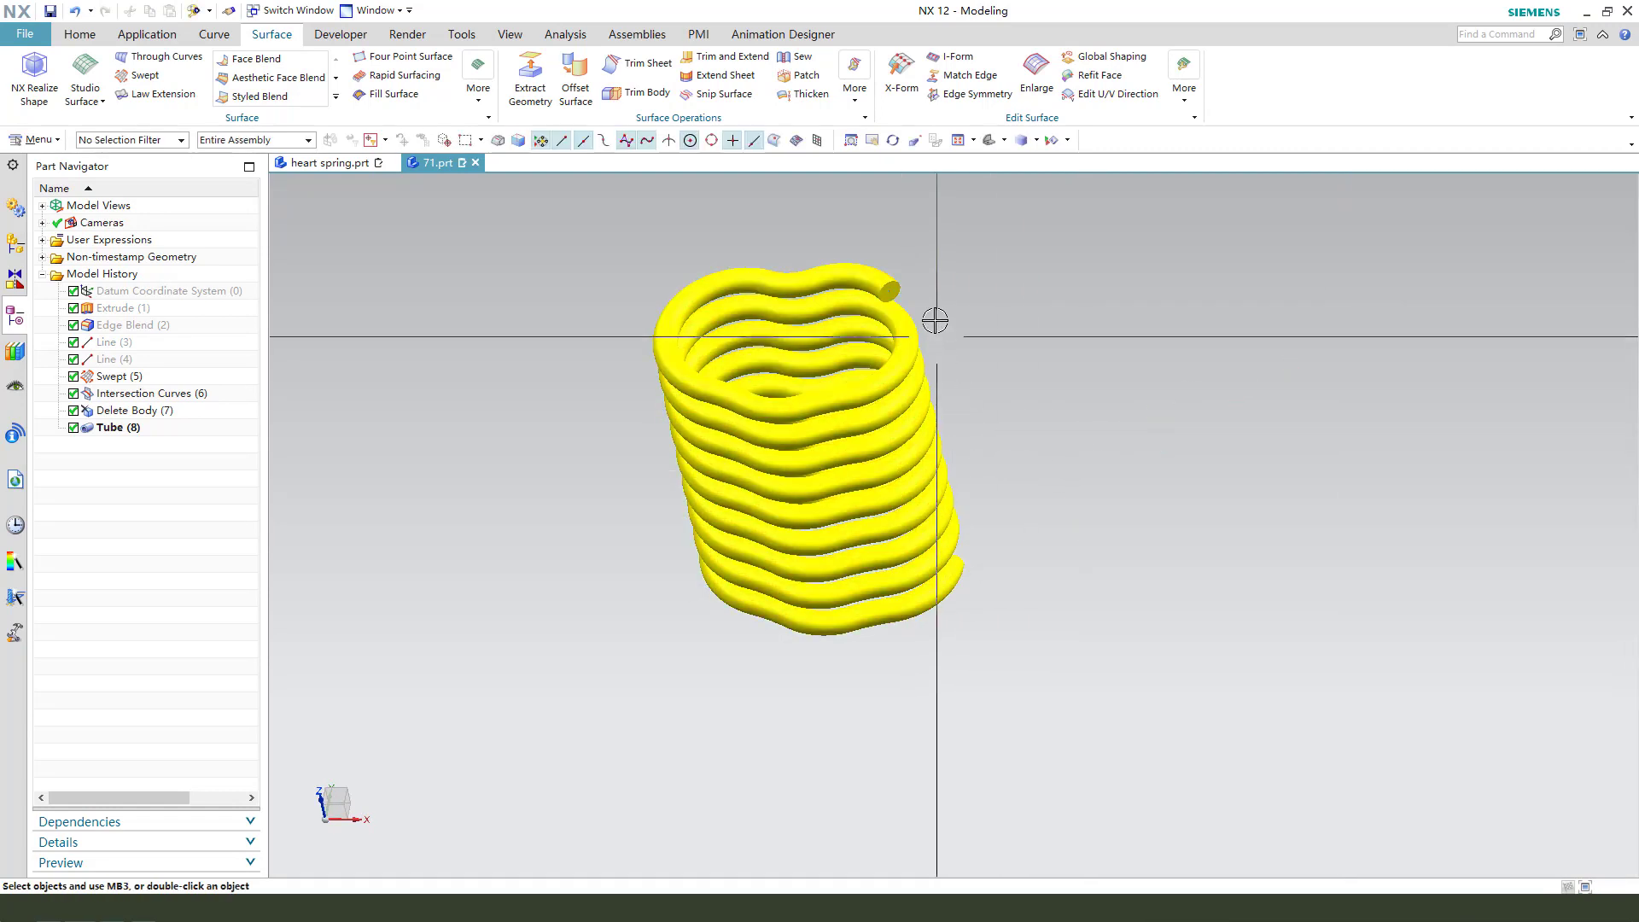